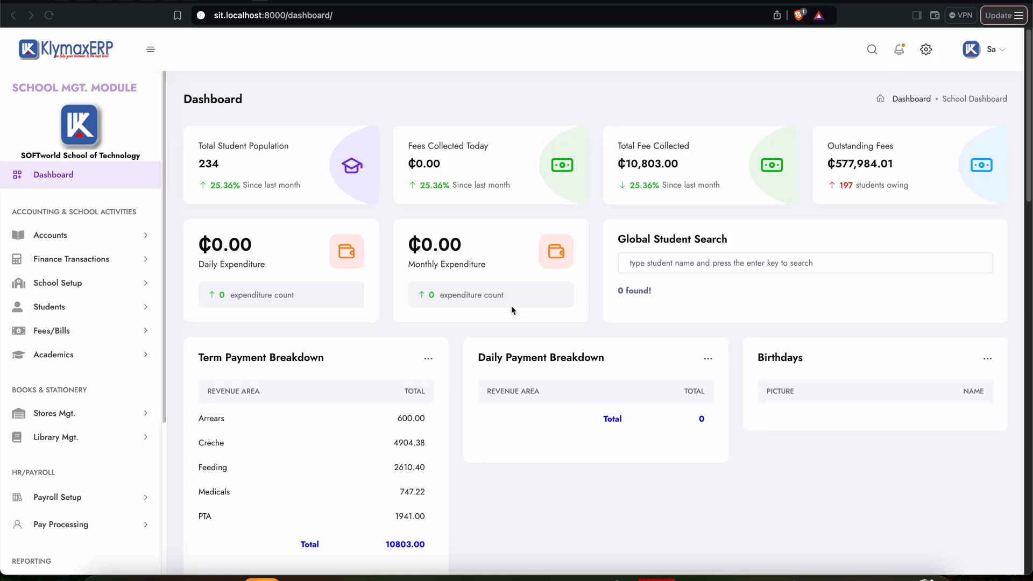
Step: Open a new scholarship form from the Scholarship list in School Setup
click(72, 284)
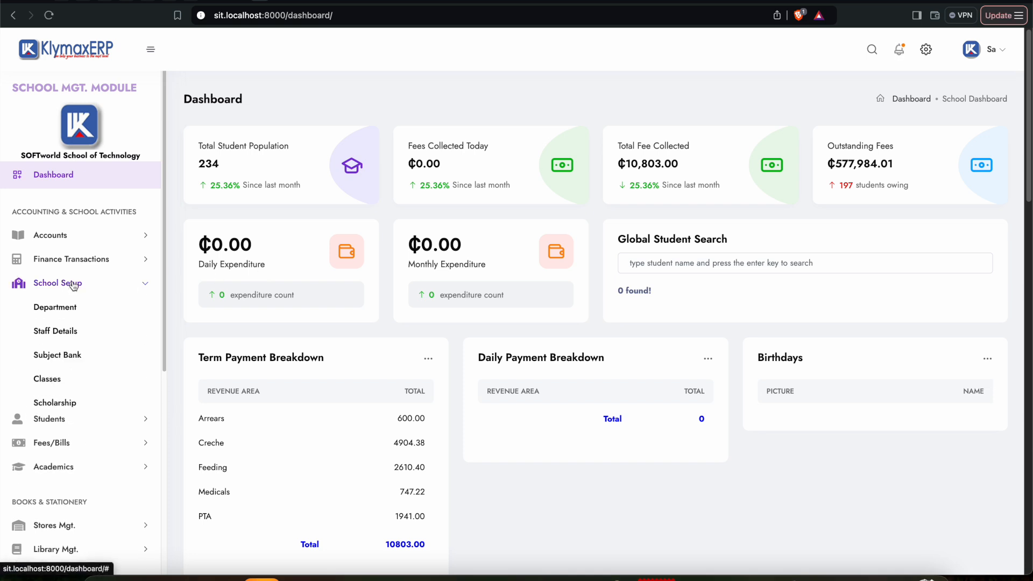
click(66, 404)
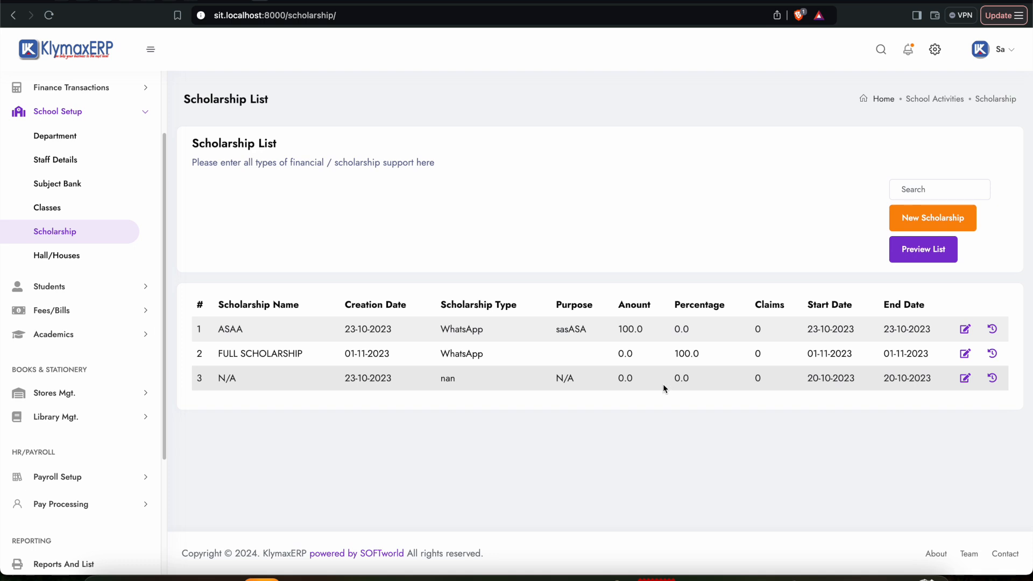
click(935, 220)
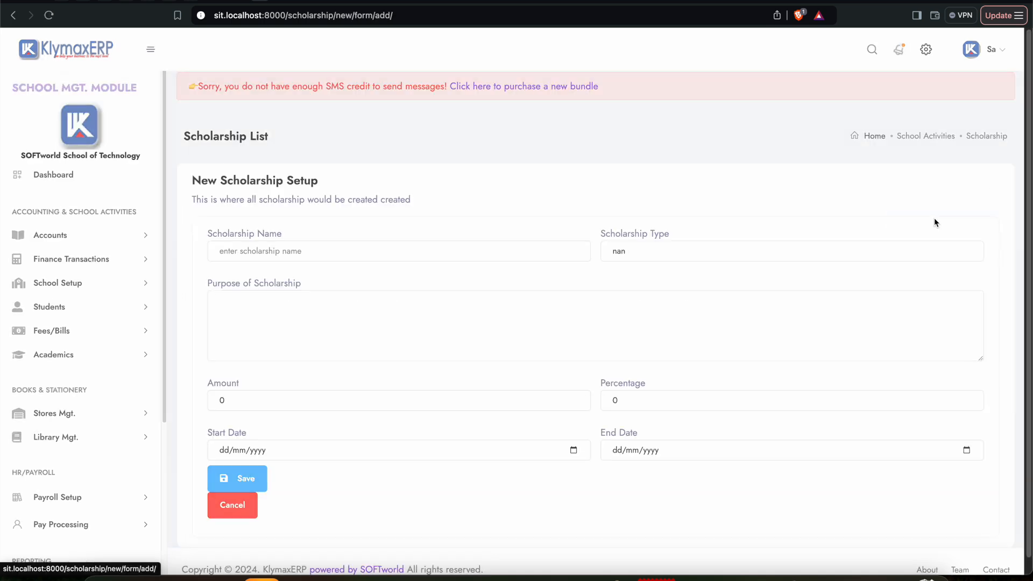
Step: Enter "No Scholarship" as both the scholarship name and purpose, keeping type nan and amount 0
click(286, 252)
click(306, 302)
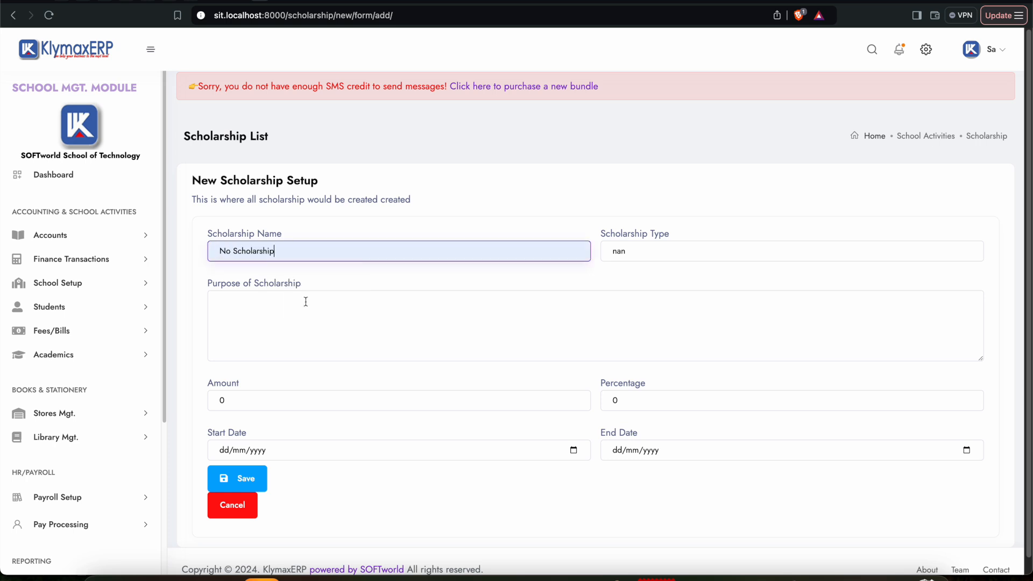
click(648, 251)
click(645, 250)
click(285, 293)
drag(287, 223, 152, 219)
key(ctrl+c)
click(237, 266)
key(ctrl+v)
click(245, 363)
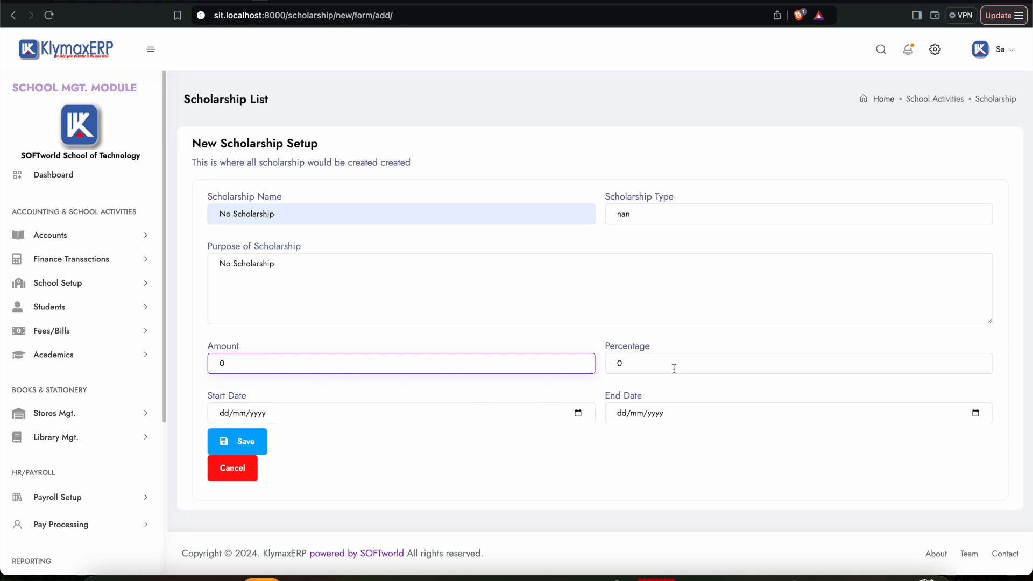
Step: Set both the start date and the end date of the scholarship to 03/12/2024
click(577, 413)
click(239, 304)
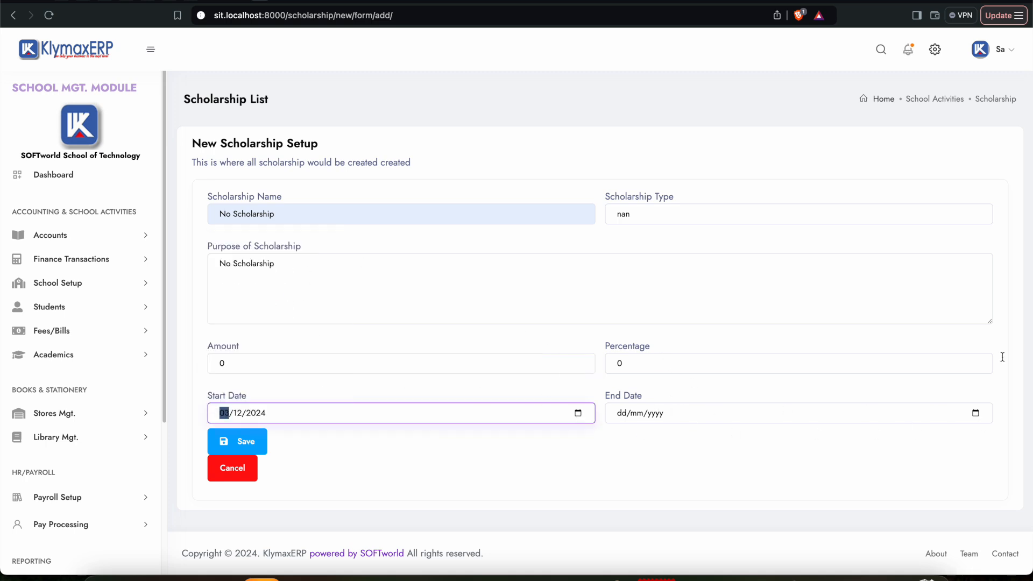
click(976, 413)
click(637, 301)
Step: Save the No Scholarship record, dismissing message dialogs, checking the type and amount, and resubmitting the form as needed
click(255, 432)
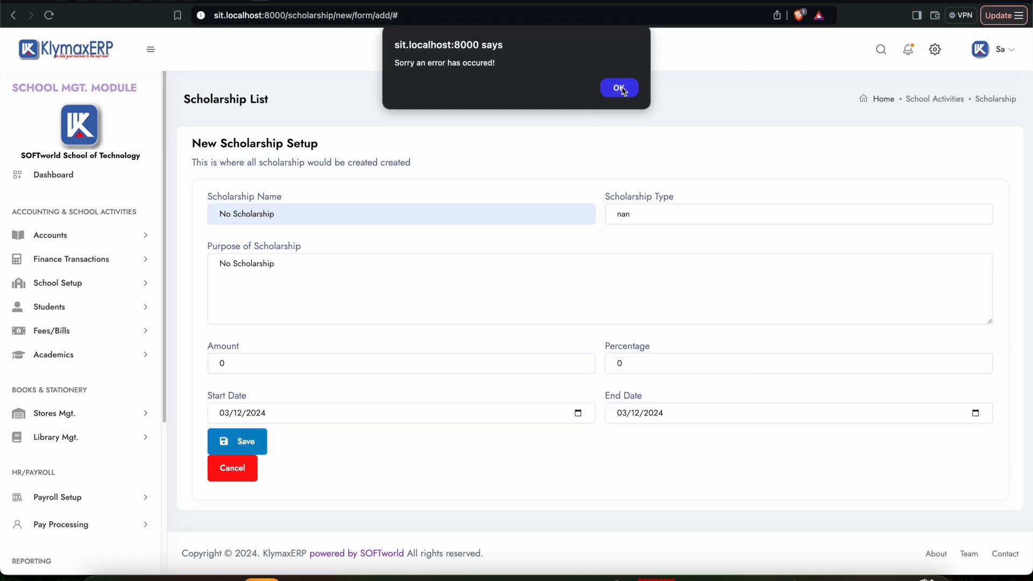
click(619, 89)
click(645, 214)
click(641, 214)
click(226, 363)
drag(226, 364, 216, 367)
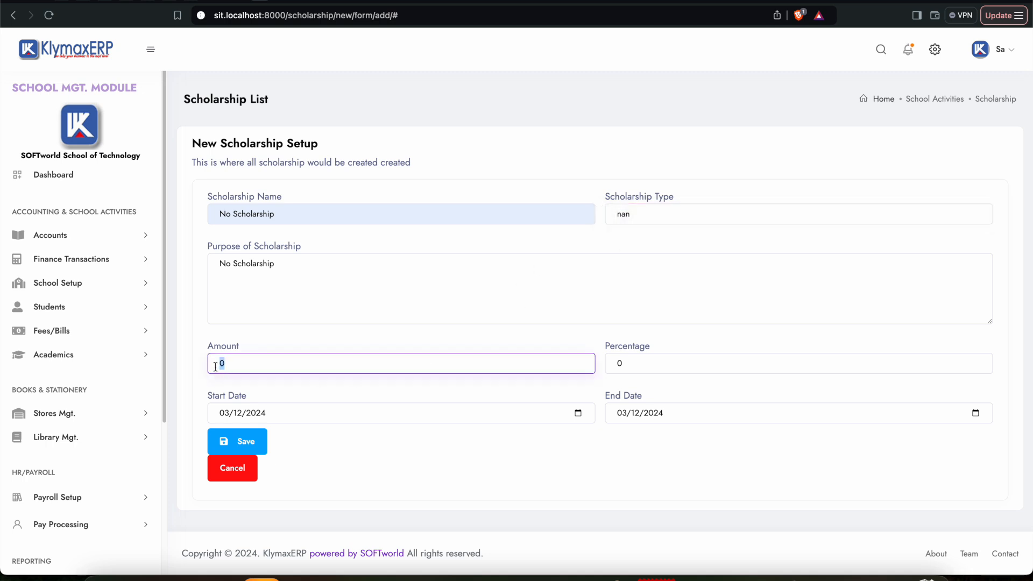
click(256, 442)
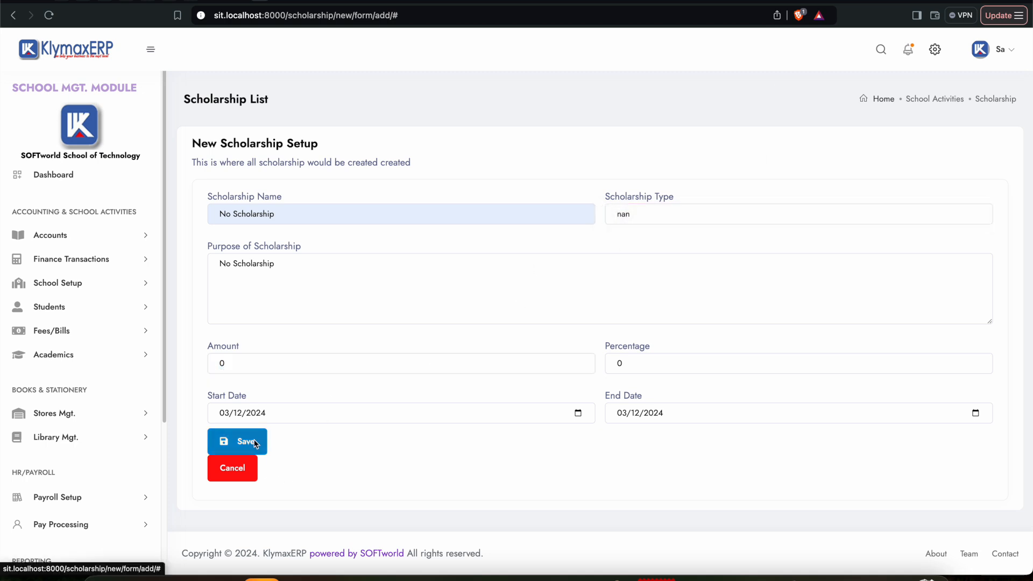
click(618, 87)
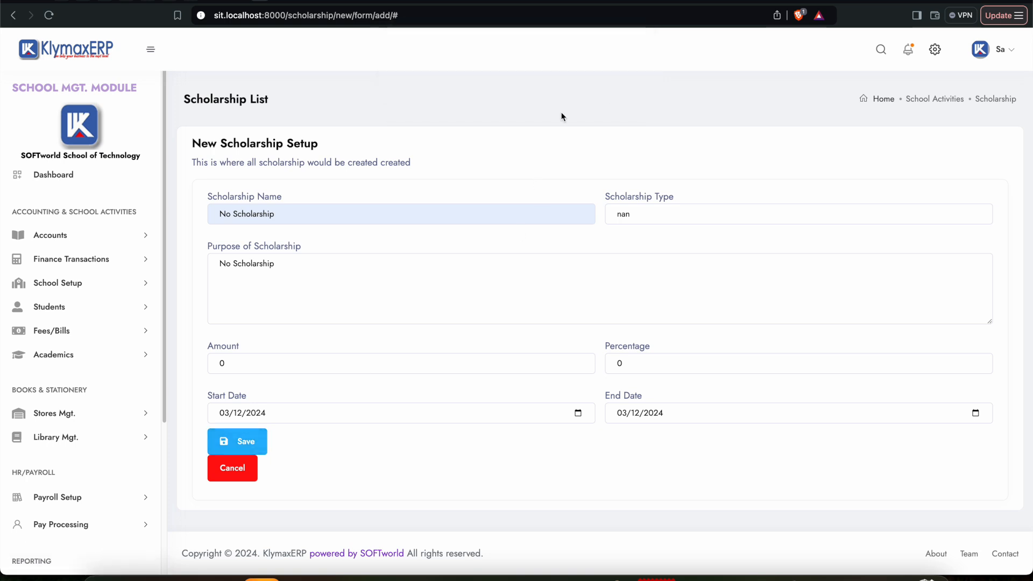
click(263, 436)
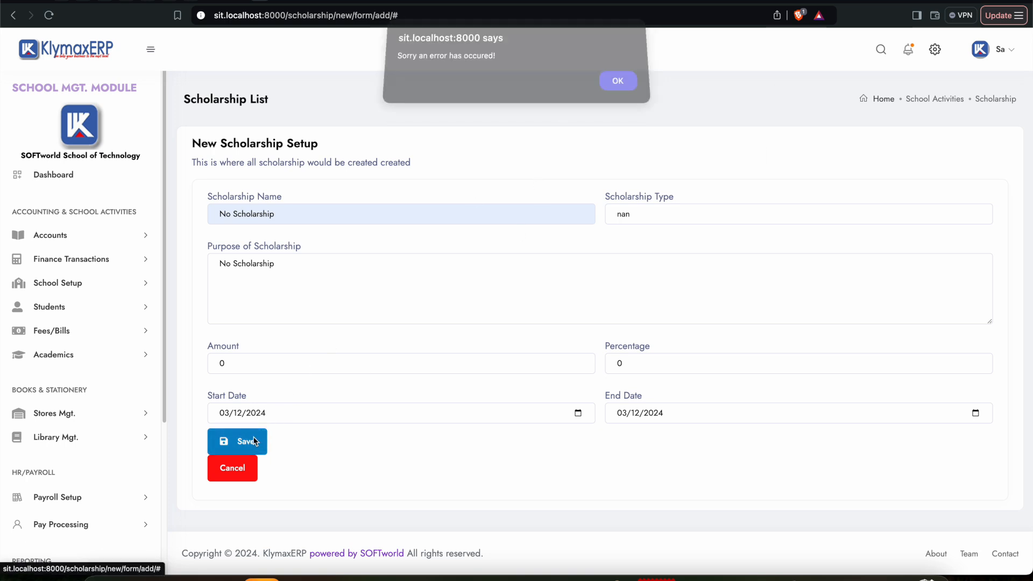
click(617, 88)
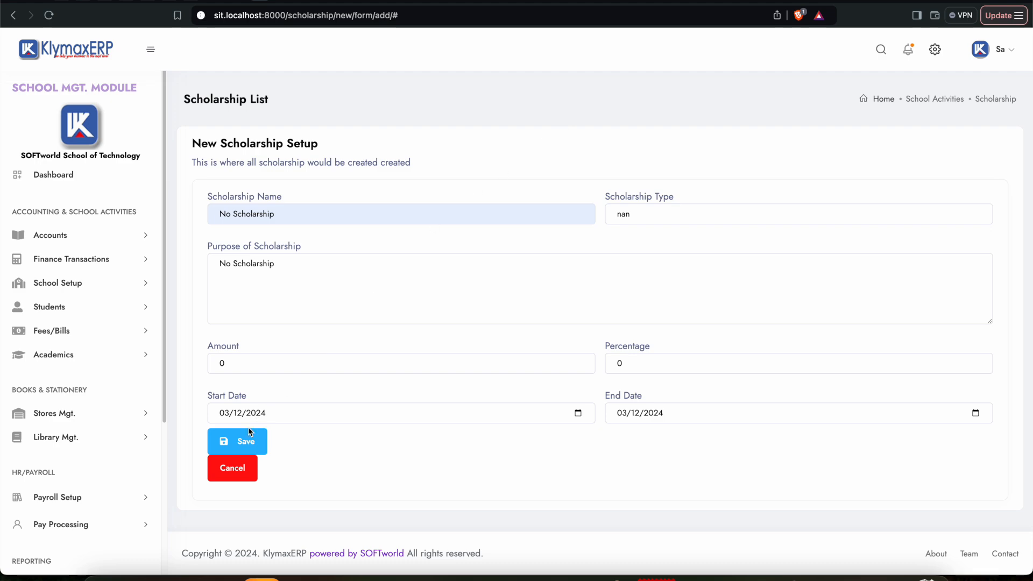
click(241, 445)
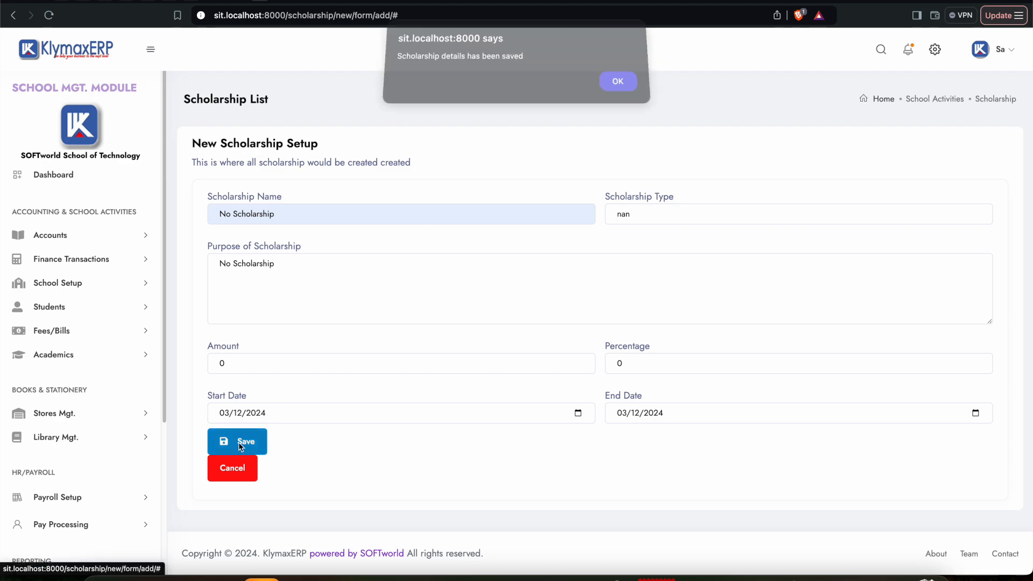
click(620, 89)
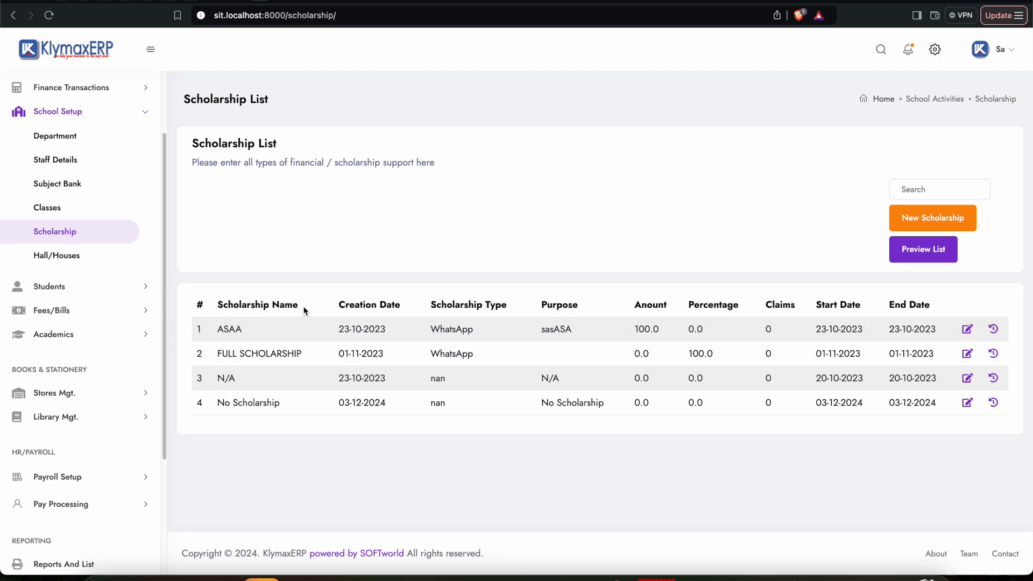
Step: Open the first student in the Student List for editing
click(146, 115)
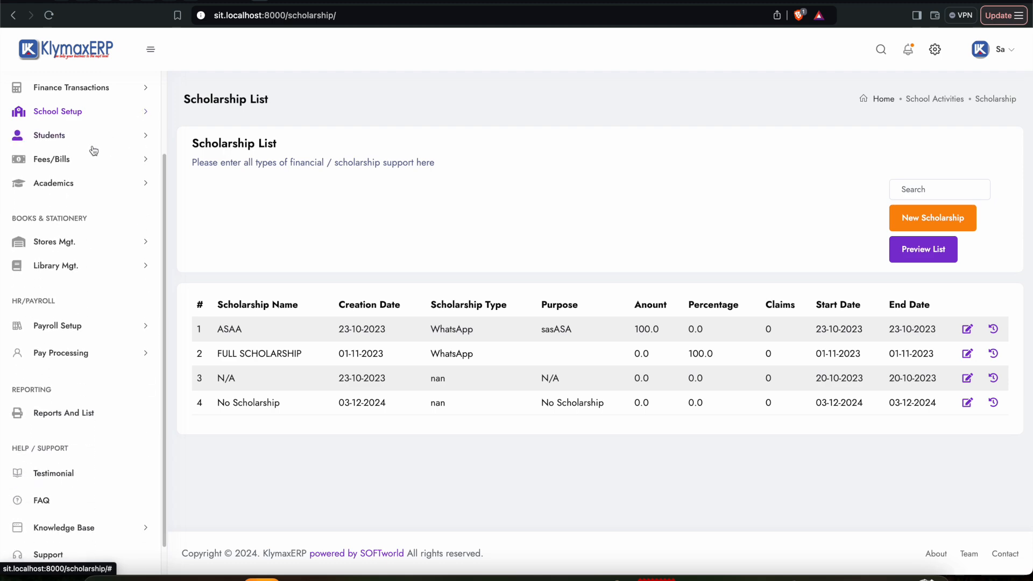
click(59, 141)
click(52, 183)
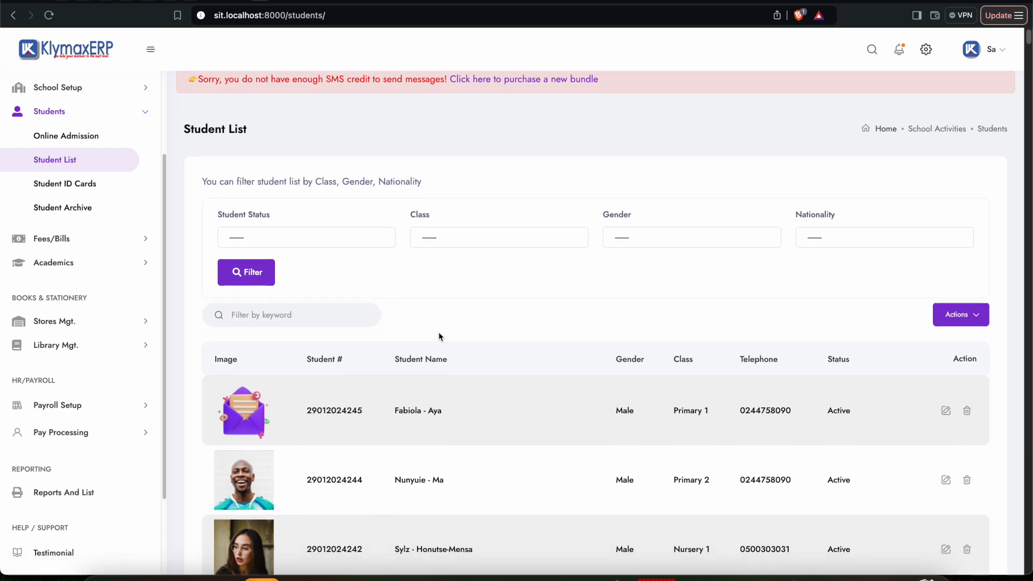
scroll(438, 331, down, 2)
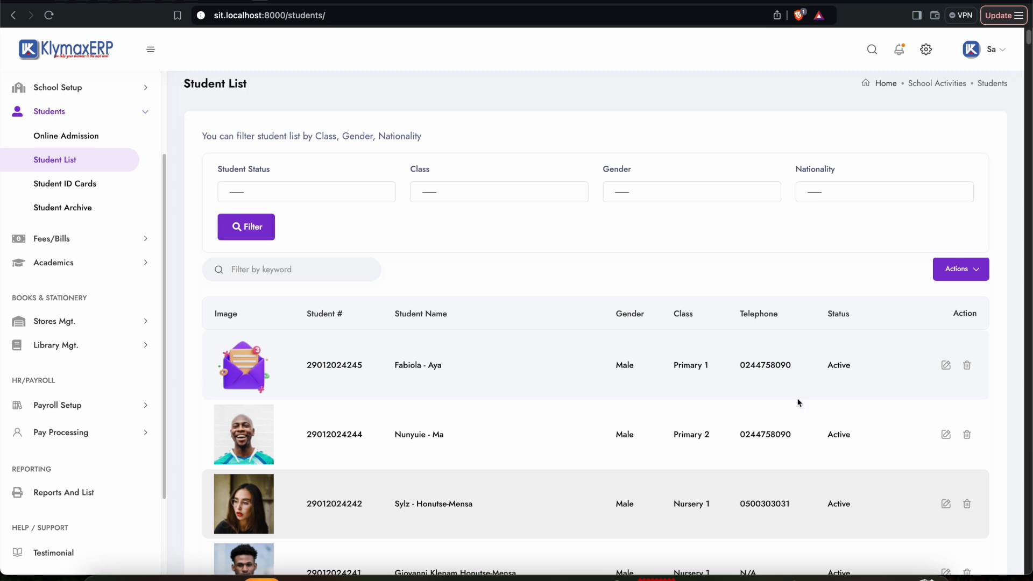
click(946, 367)
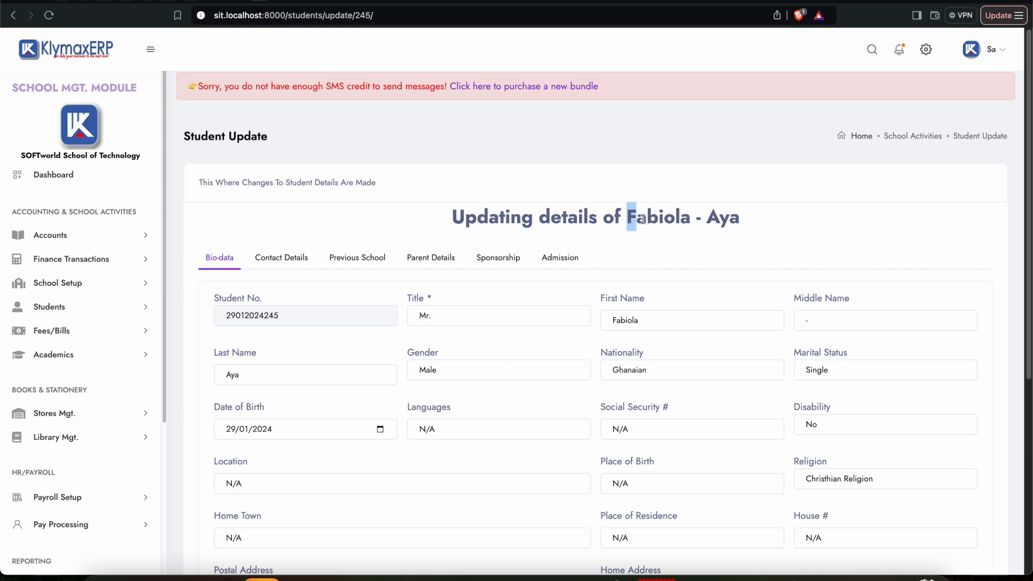
Step: Check the student's name in the heading and show the record's Sponsorship details
drag(633, 220, 744, 219)
click(708, 244)
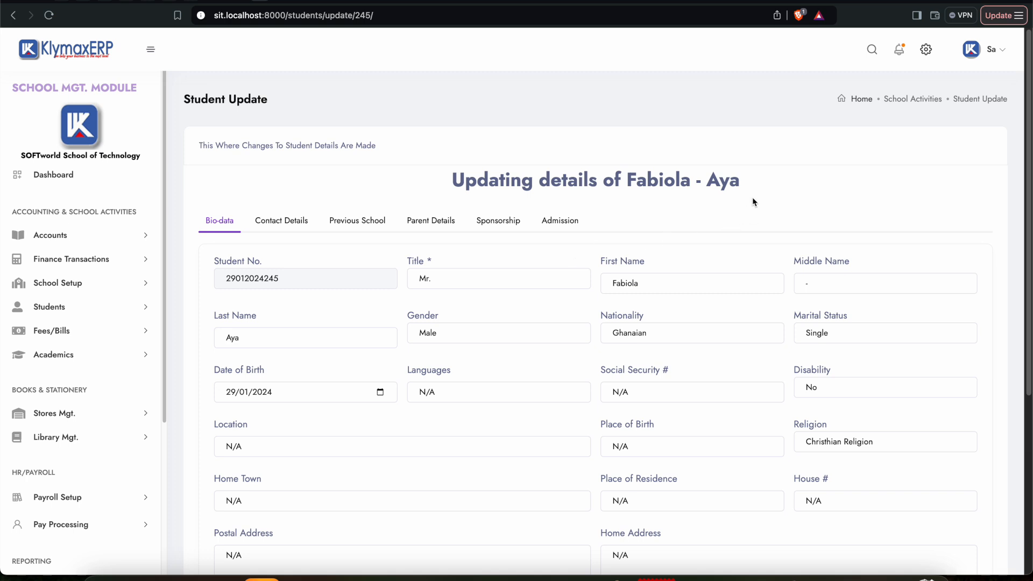
drag(739, 181, 628, 181)
click(684, 205)
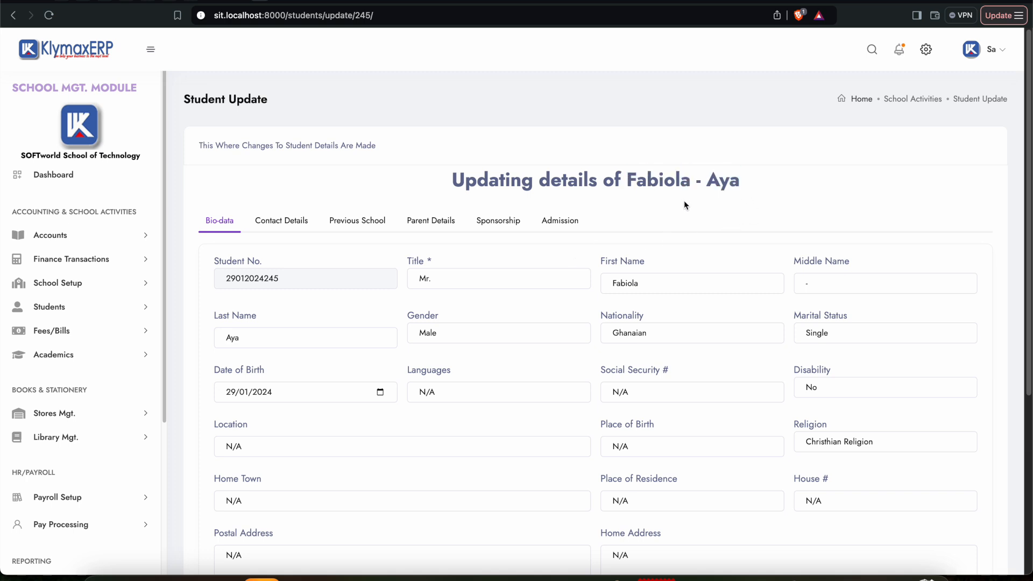
click(496, 224)
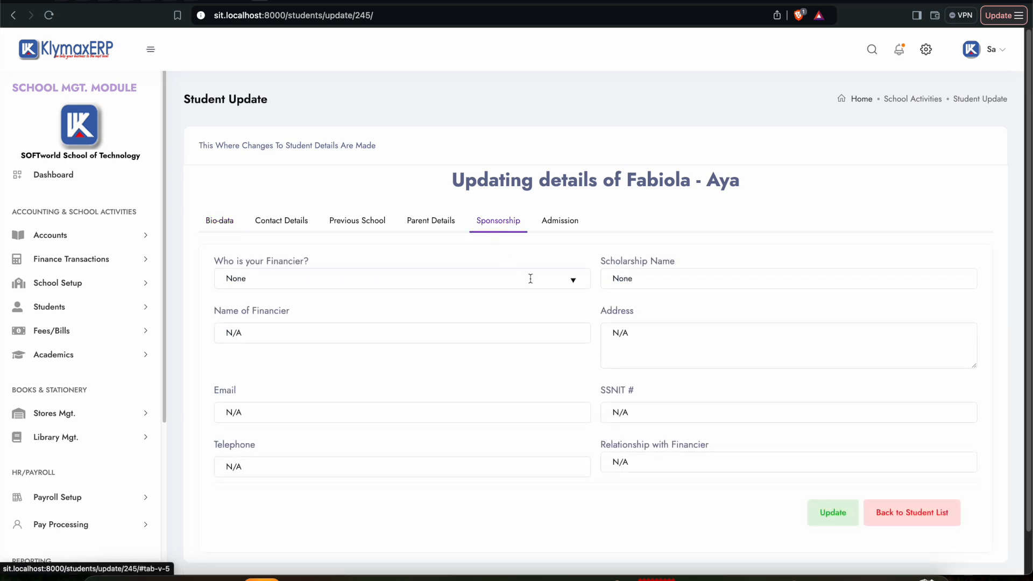
Step: Set the student's scholarship name to FULL SCHOLARSHIP
drag(642, 279, 542, 278)
key(BackSpace)
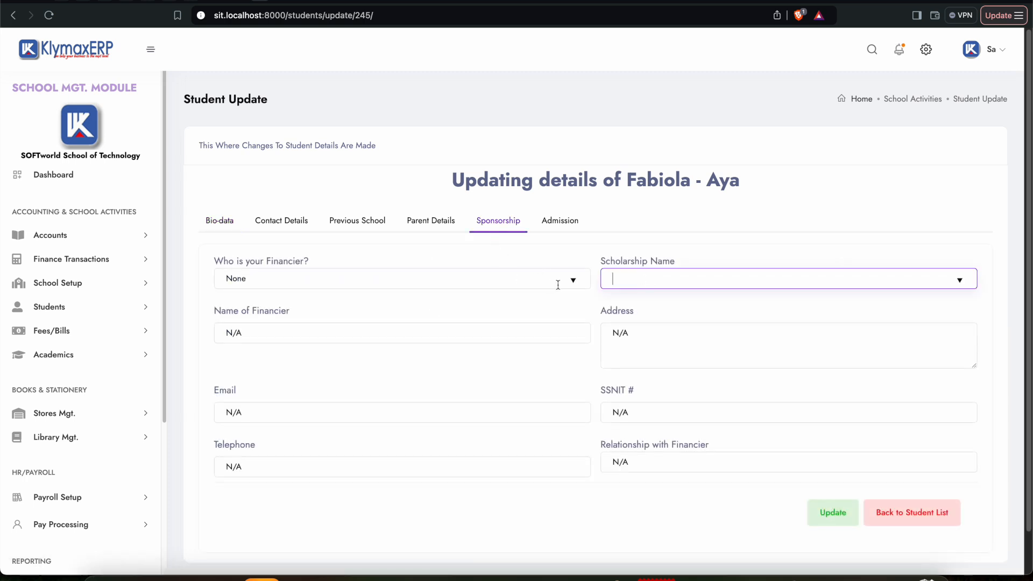
click(660, 281)
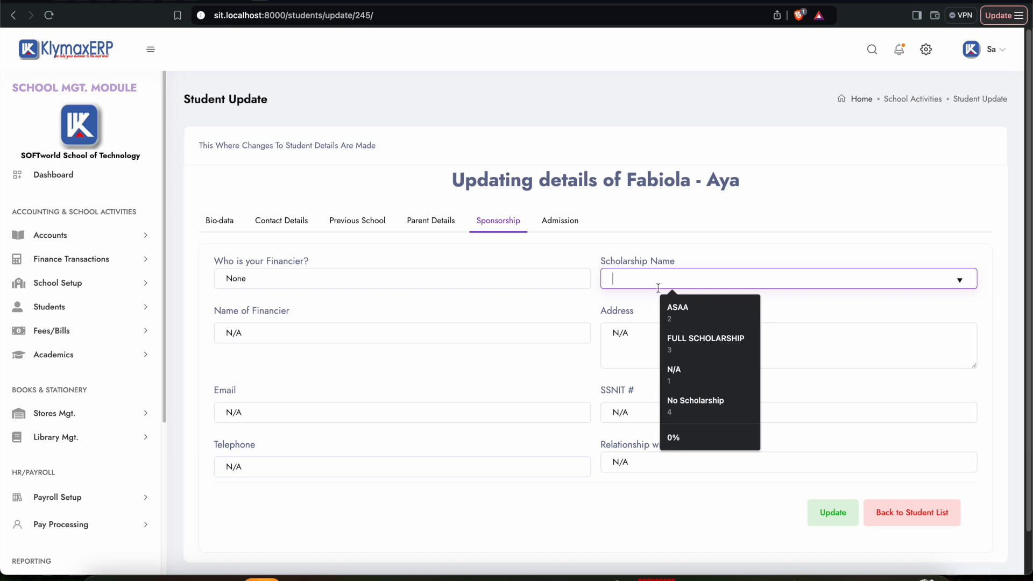
click(690, 342)
Step: Replace the student's scholarship name with No Scholarship and submit the update
drag(700, 285, 586, 285)
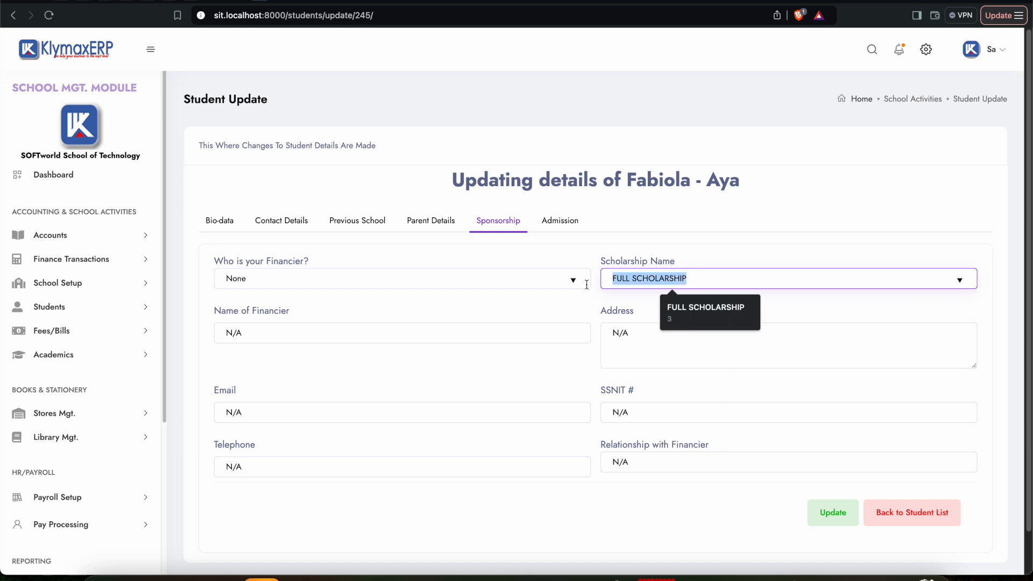
key(BackSpace)
click(676, 285)
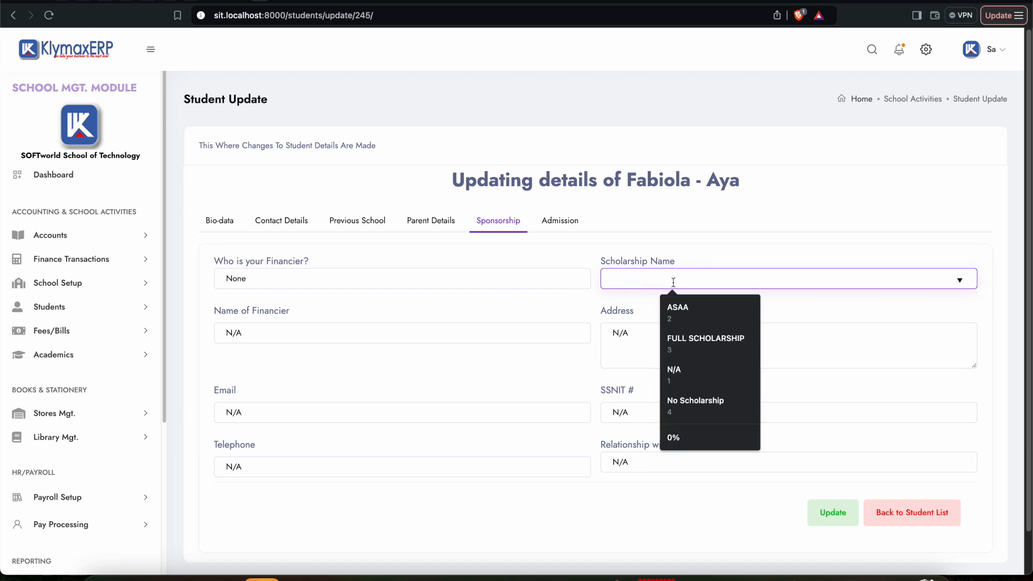
click(677, 403)
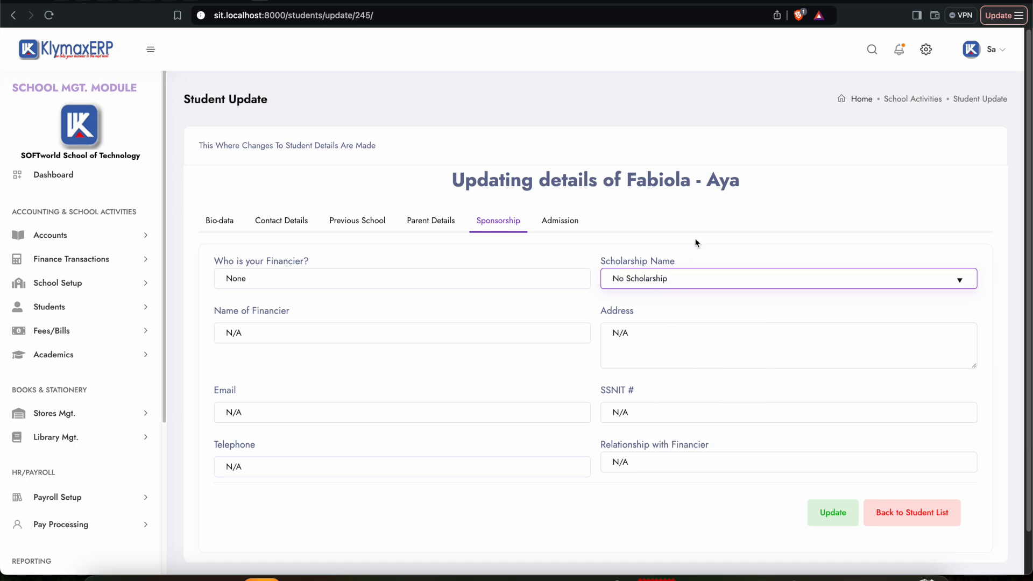
click(834, 516)
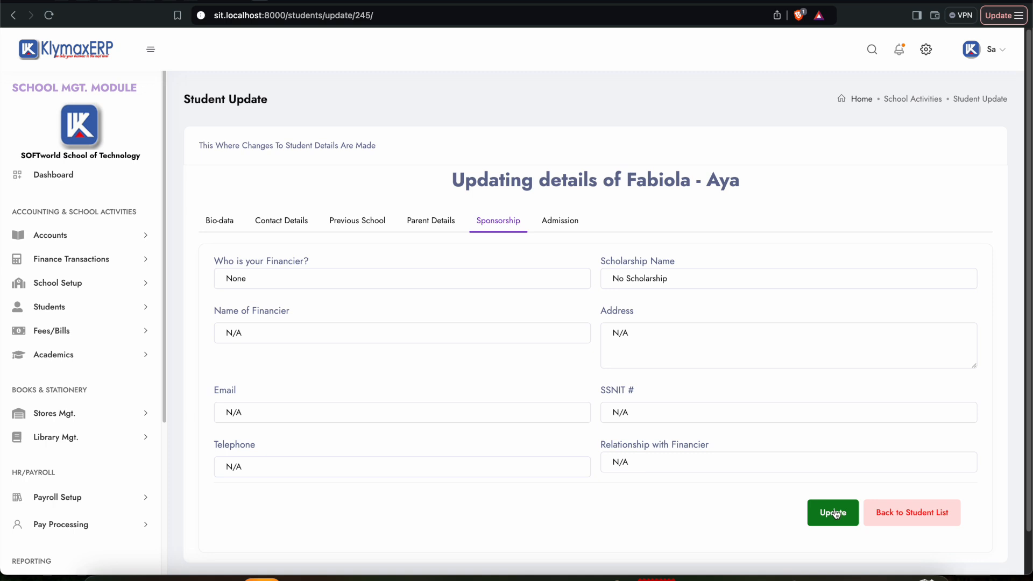
Step: Set the student's financier to Scholarship, clearing and reselecting the option
click(346, 275)
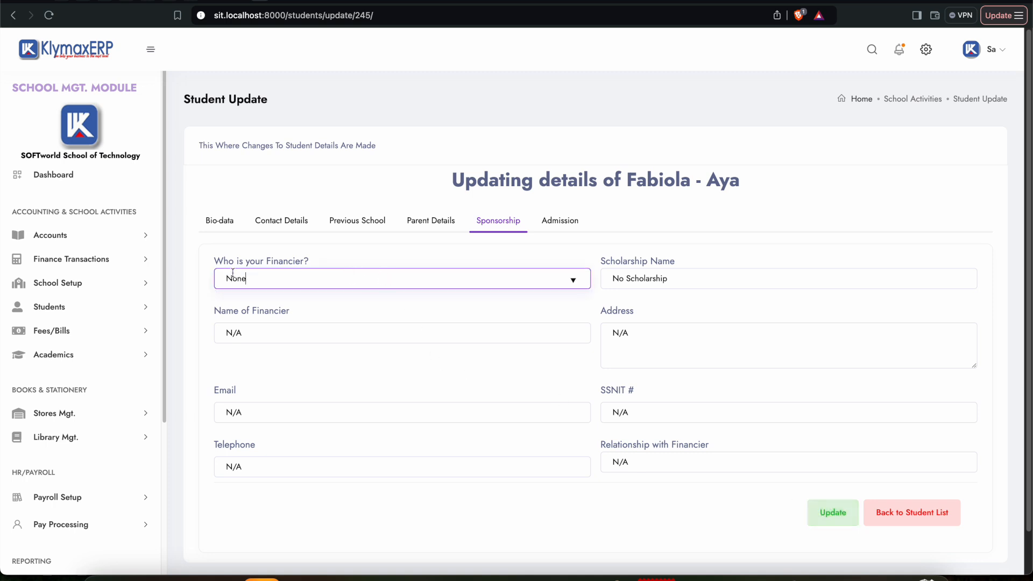
key(BackSpace)
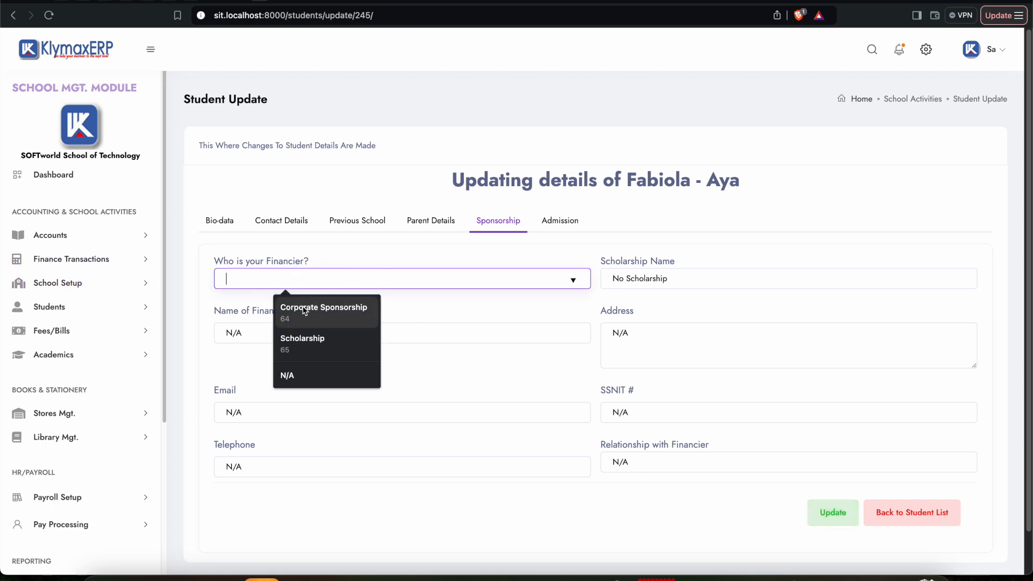
click(301, 342)
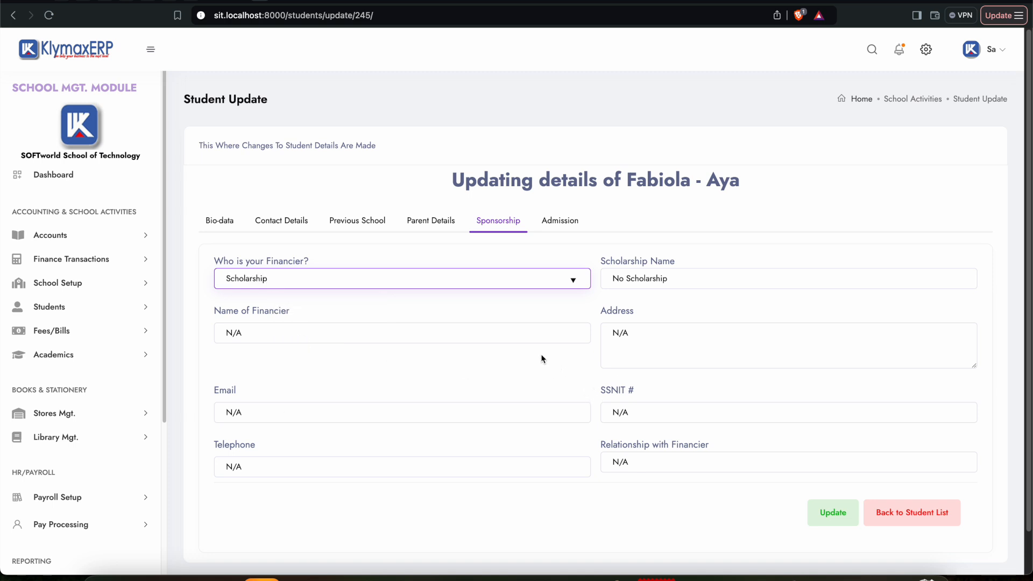
click(311, 280)
key(ctrl+a)
key(BackSpace)
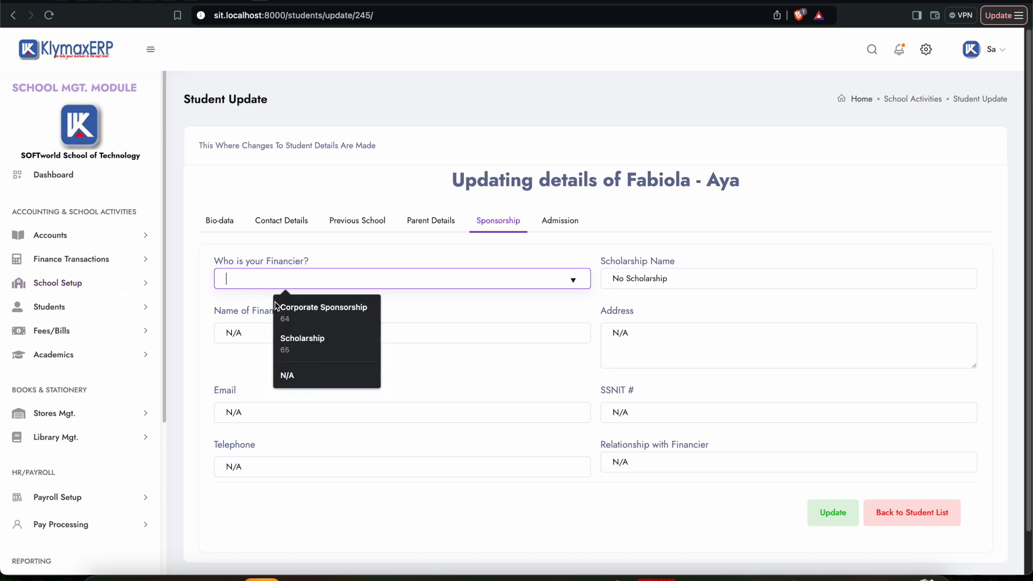
click(291, 341)
Step: Review the remaining sponsorship fields, update the student's financial details and dismiss the message
click(277, 331)
click(652, 412)
click(702, 461)
click(843, 518)
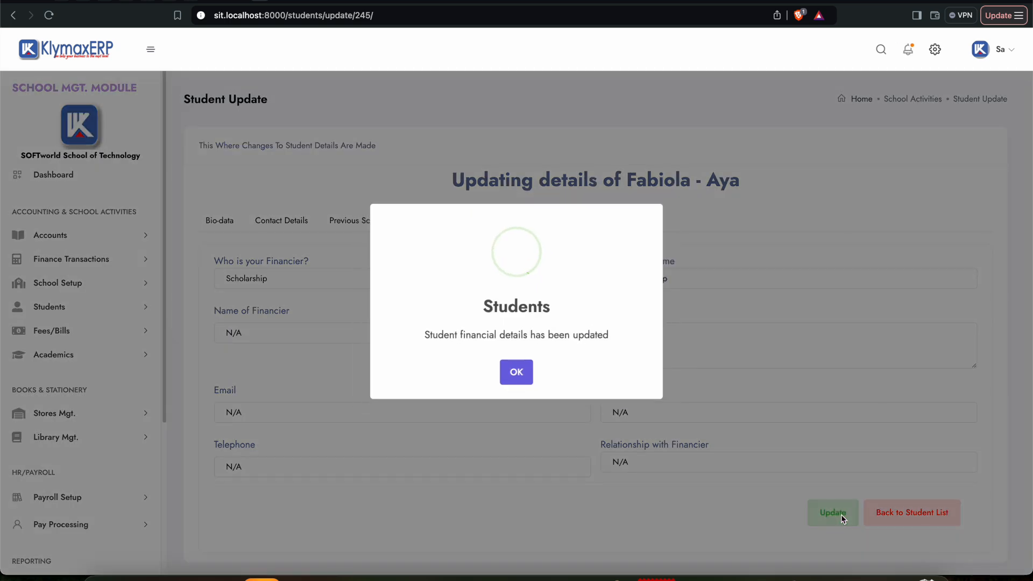
click(519, 377)
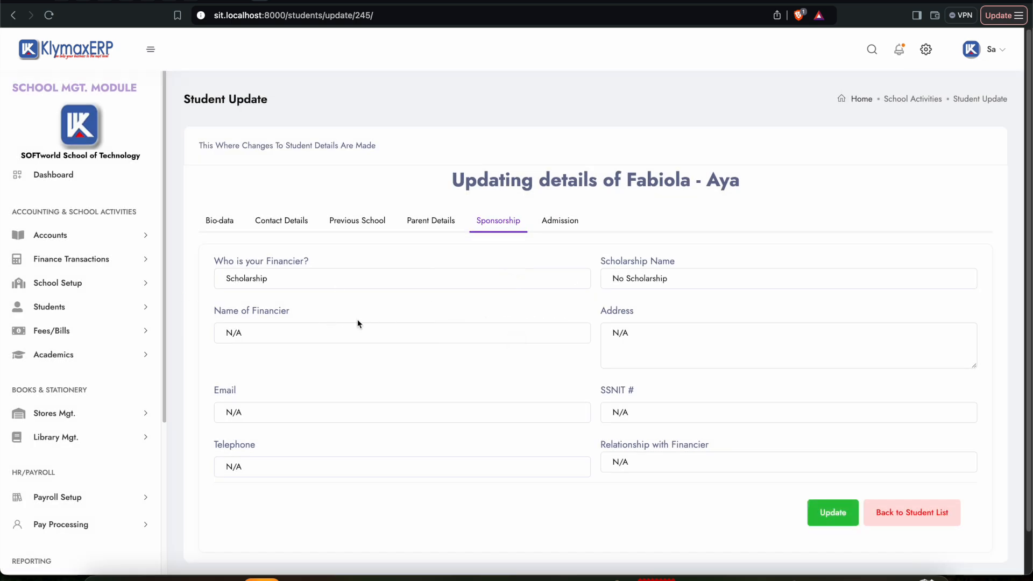
Step: Return to the student list and collapse the Students navigation group
click(878, 512)
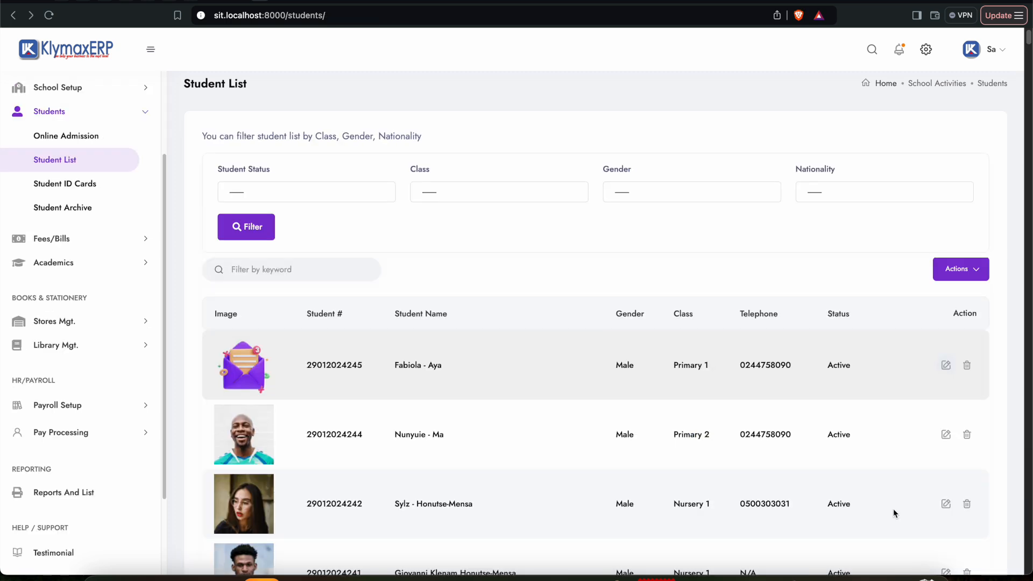
scroll(535, 345, down, 1)
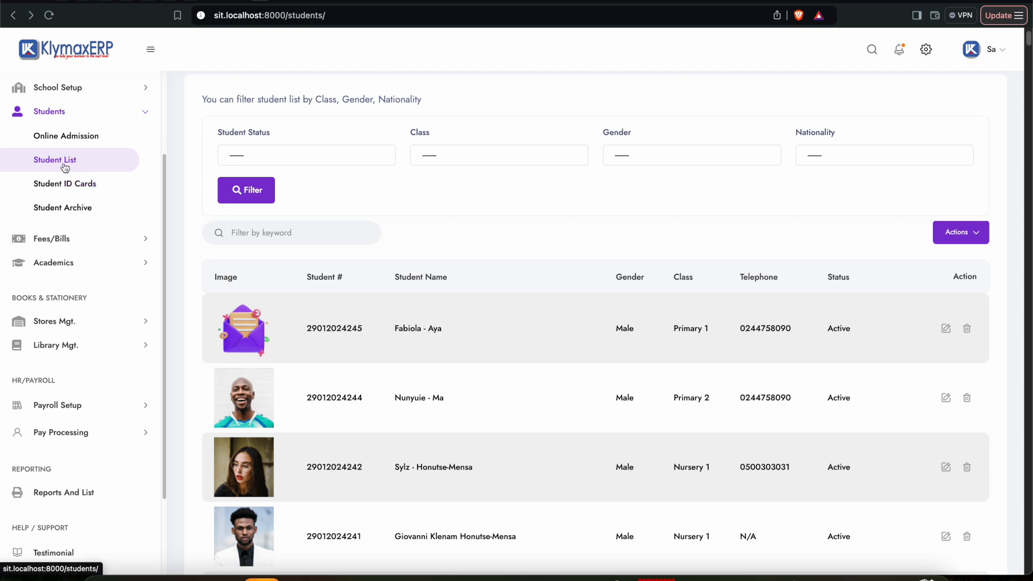
click(64, 114)
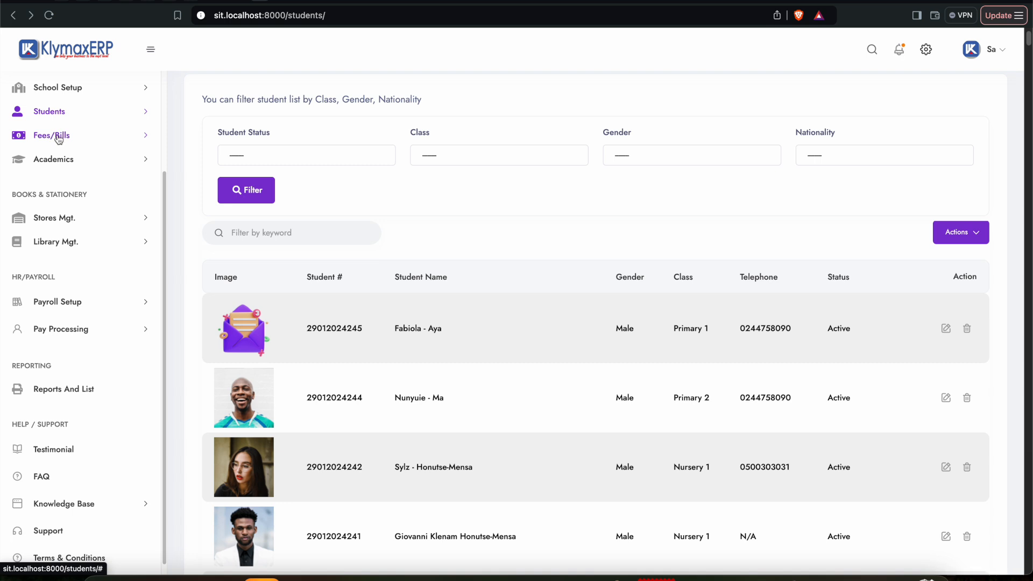
Step: Open the fee component list and load the Creche class with Third Term as the term
click(58, 137)
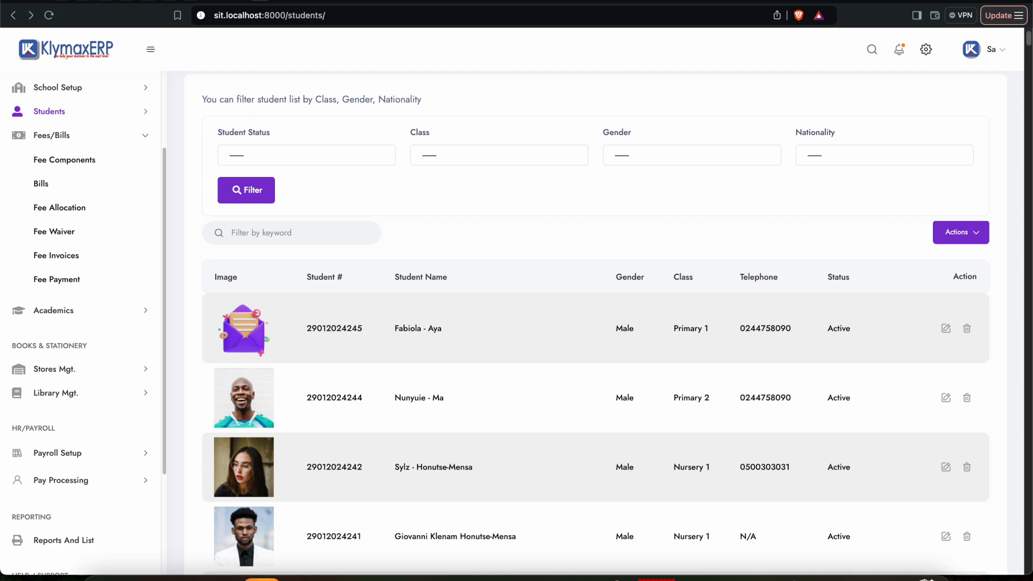
click(62, 161)
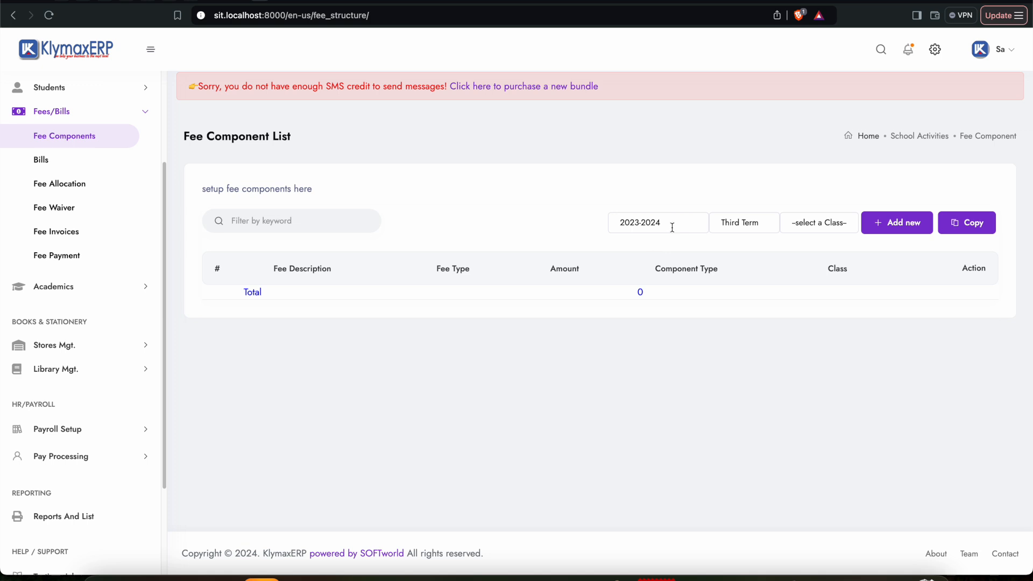
click(746, 229)
click(752, 229)
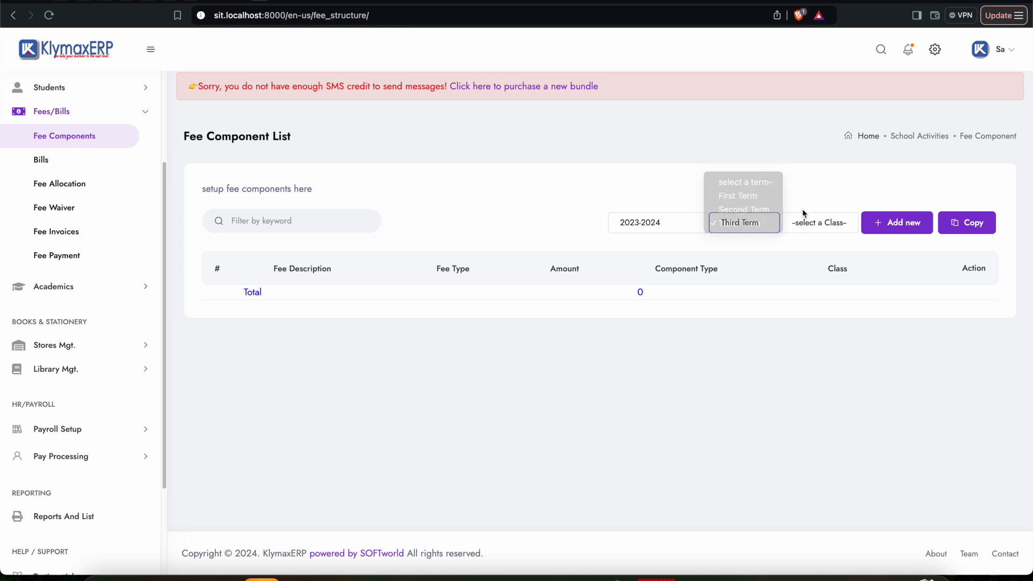
click(753, 220)
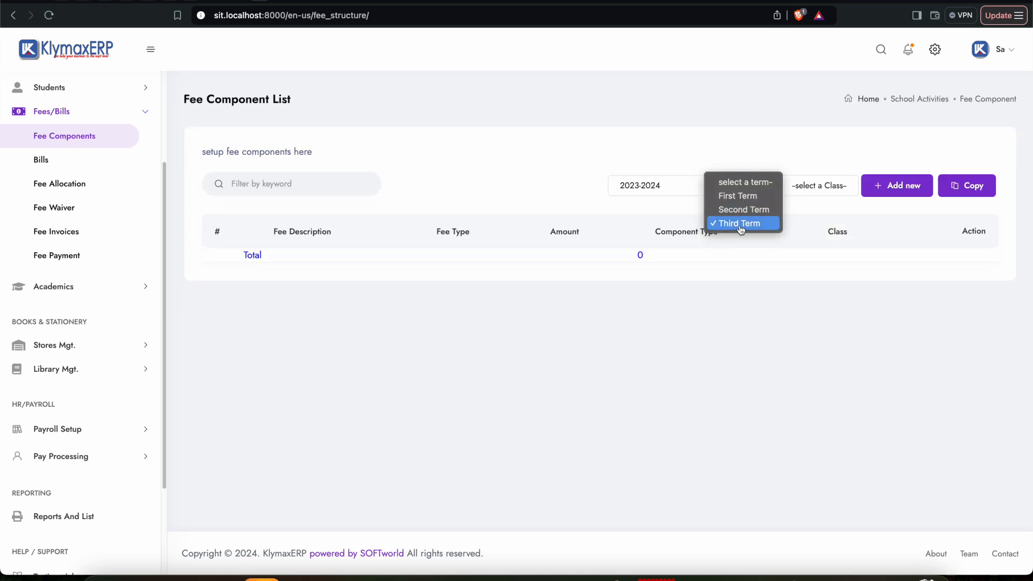
click(792, 207)
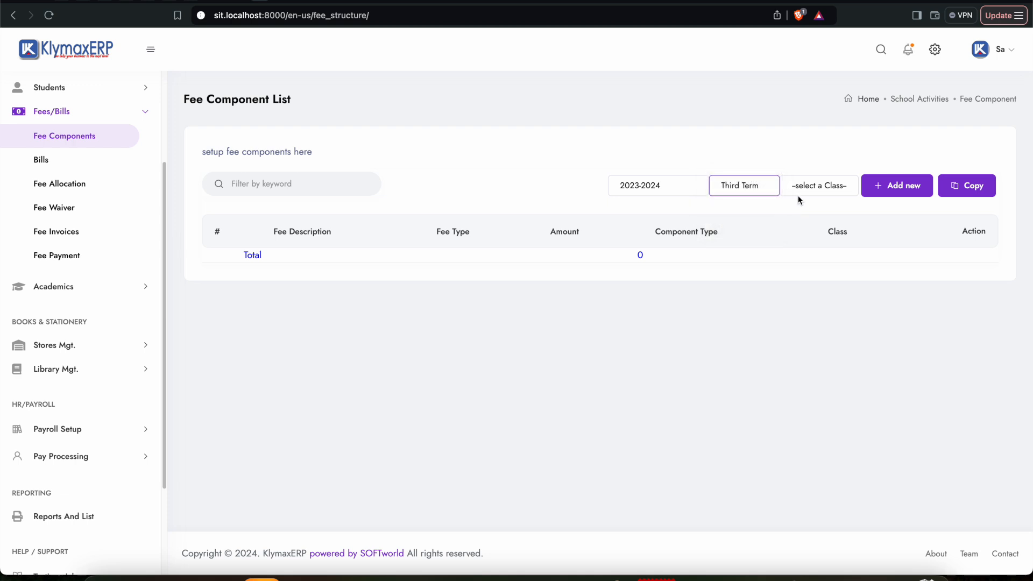
click(666, 187)
click(846, 196)
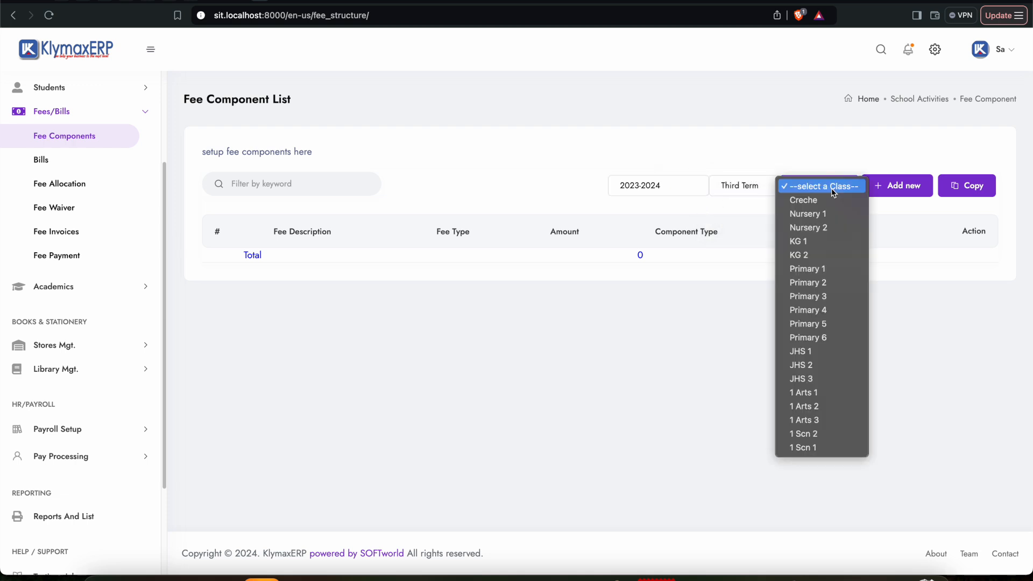
click(815, 199)
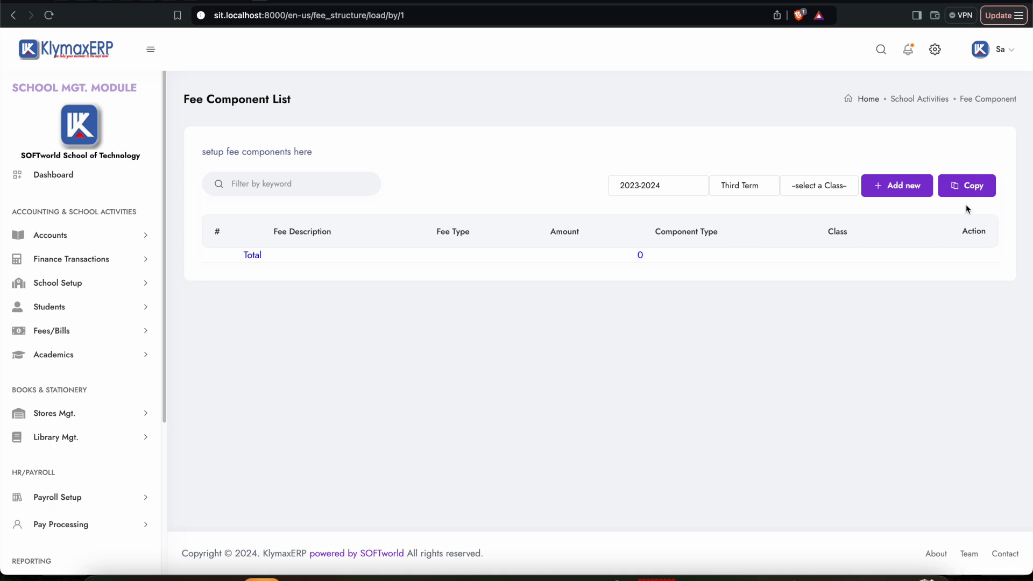
Step: Start a new fee component with structure date 03/12/2024 and the description Tution
click(898, 189)
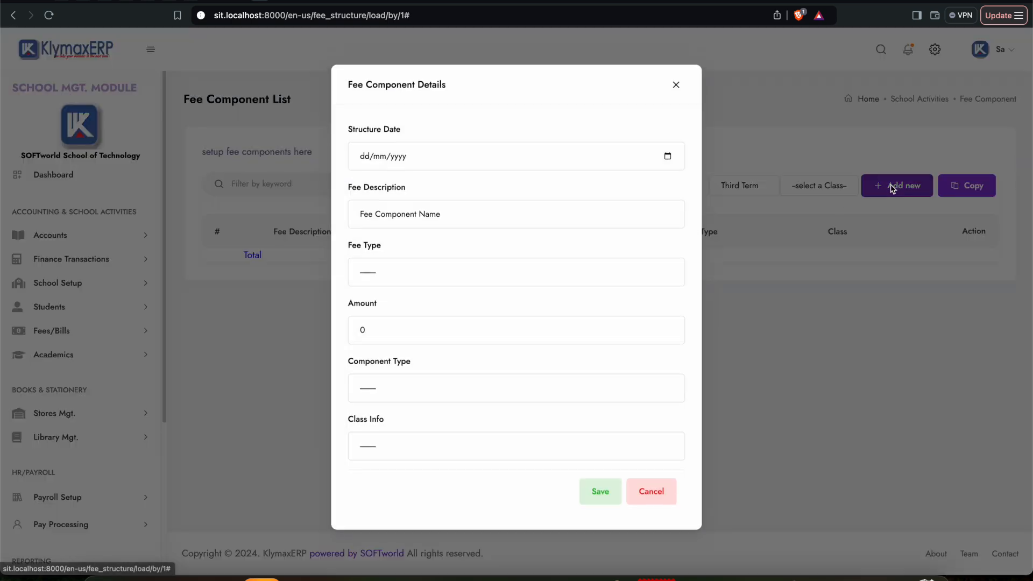
click(667, 160)
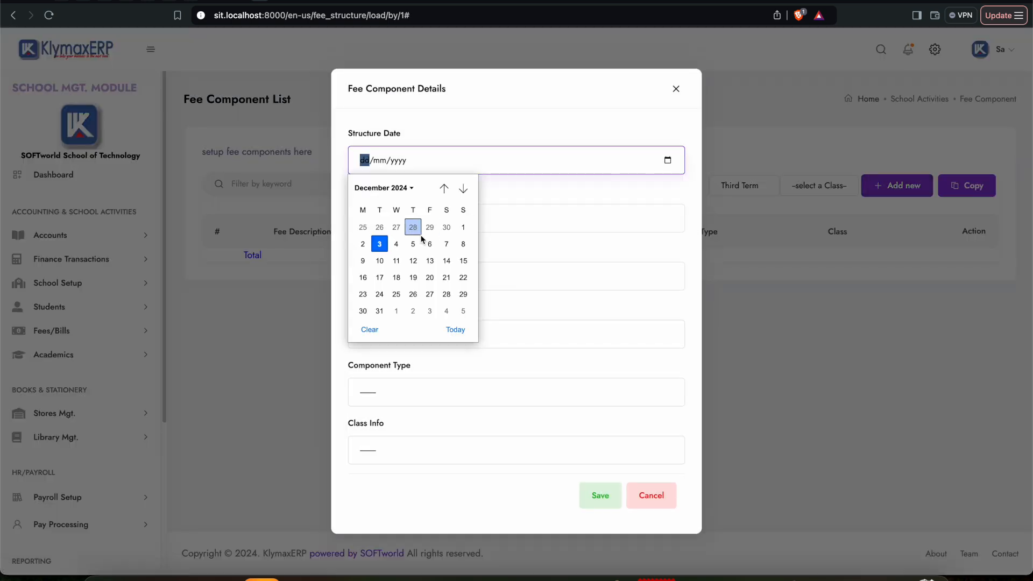
click(381, 247)
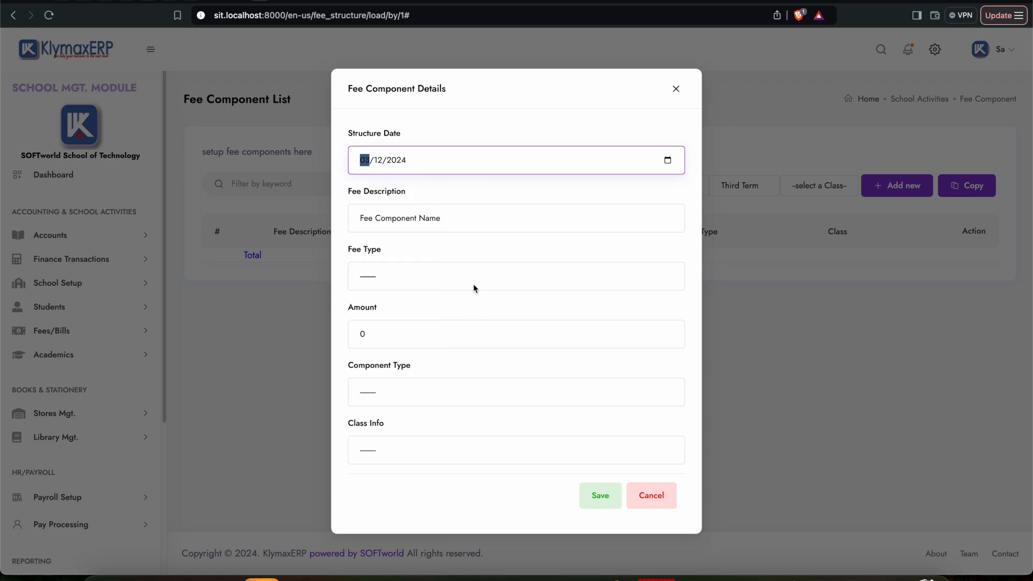
click(451, 222)
key(BackSpace)
key(BackSpace)
key(BackSpace)
key(BackSpace)
key(BackSpace)
key(BackSpace)
key(BackSpace)
key(BackSpace)
key(BackSpace)
key(BackSpace)
key(BackSpace)
key(BackSpace)
key(BackSpace)
key(BackSpace)
key(BackSpace)
key(BackSpace)
key(BackSpace)
key(BackSpace)
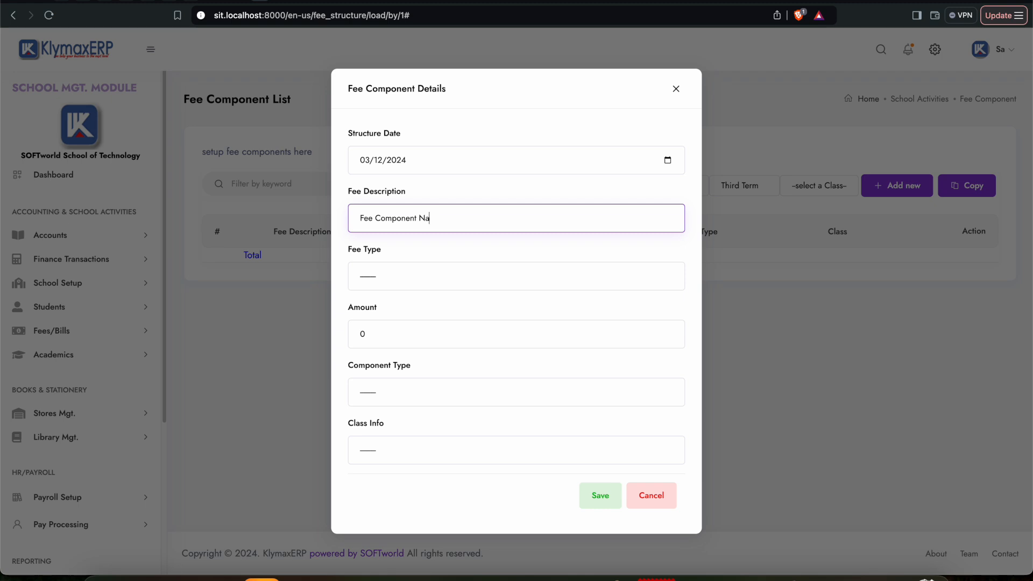
text(Tution)
Step: Set the new component's fee type to Tution and its amount to 500
click(404, 281)
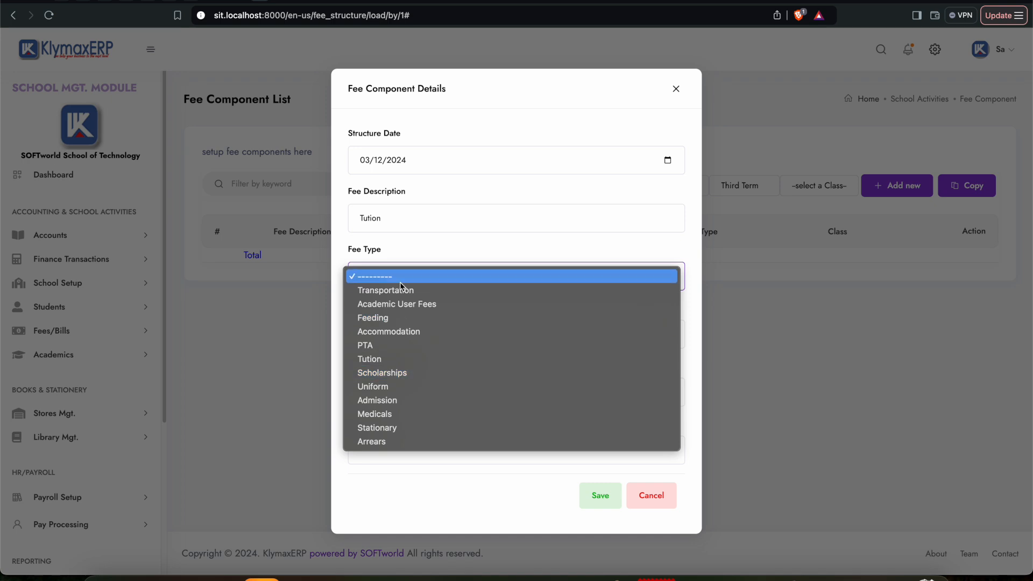
click(387, 364)
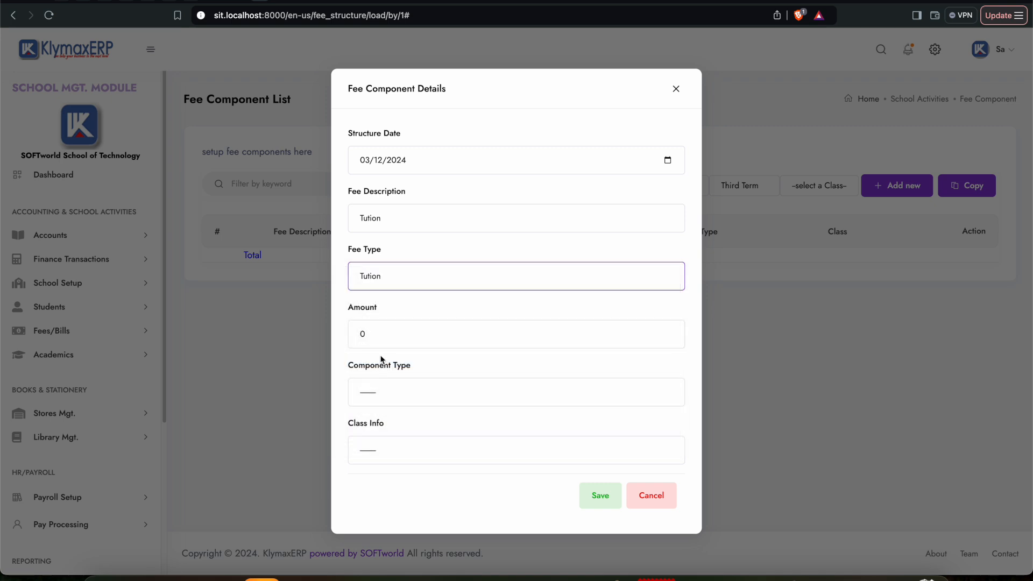
double_click(404, 216)
click(407, 215)
click(391, 276)
click(392, 276)
drag(399, 332, 318, 337)
text(500)
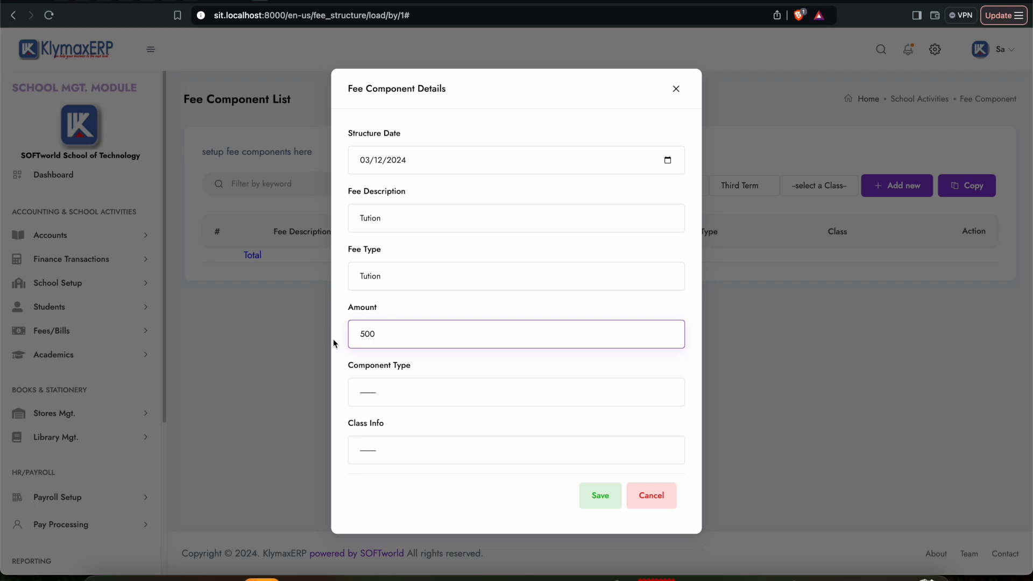
Step: Set the tuition component's type to General Fee and class to Creche, then save it and dismiss the messages
click(387, 391)
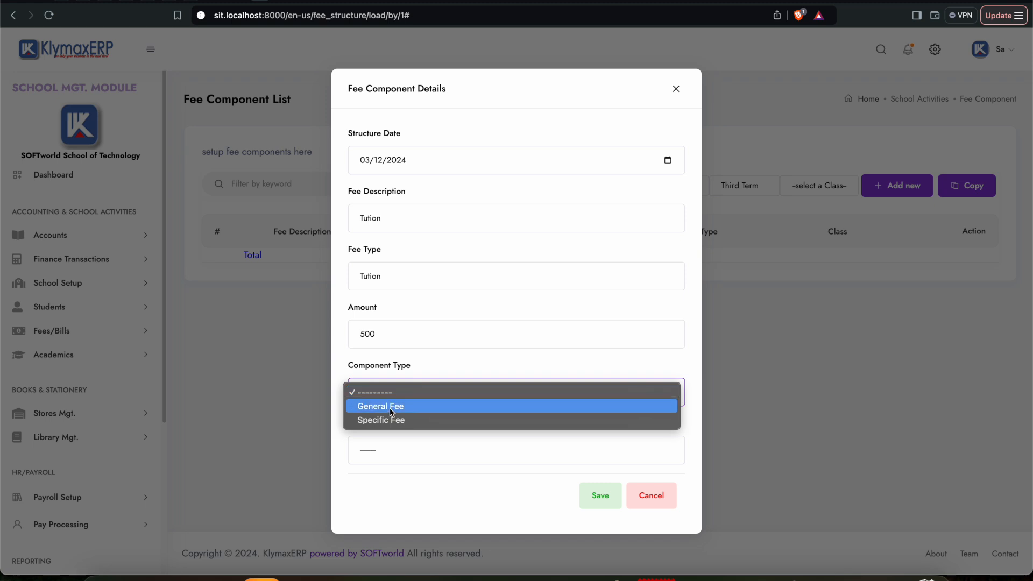
click(389, 407)
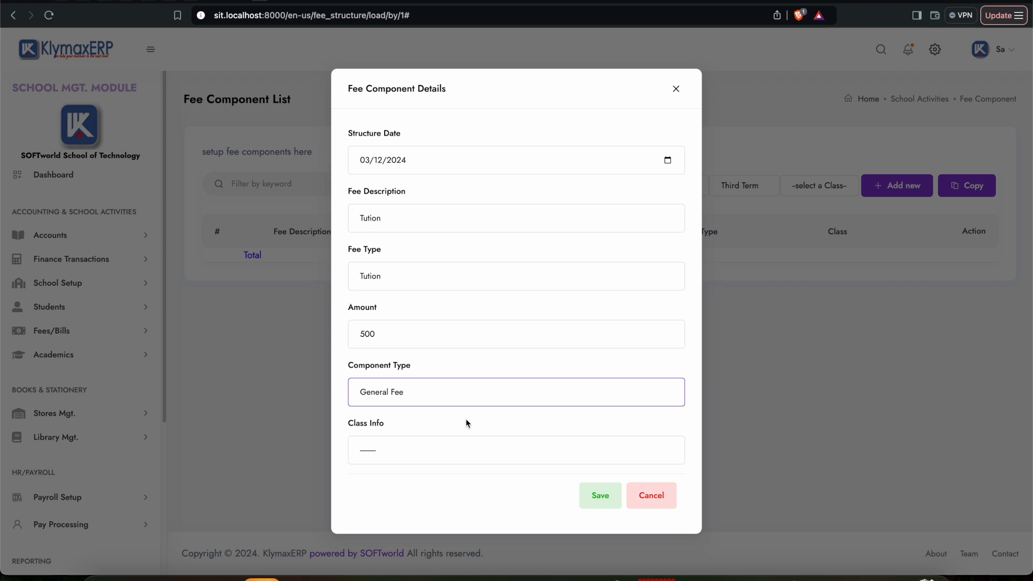
click(409, 450)
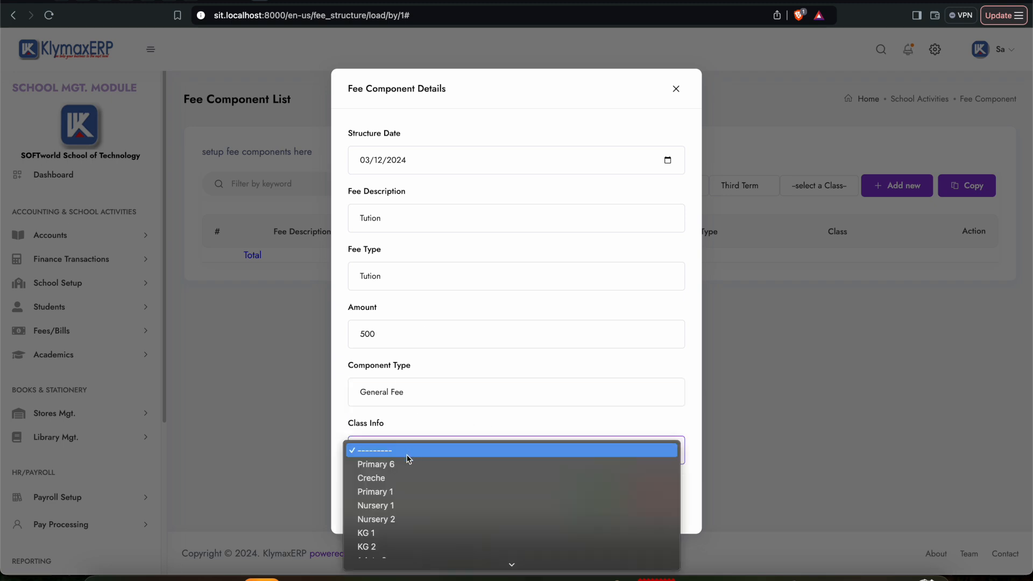
click(390, 478)
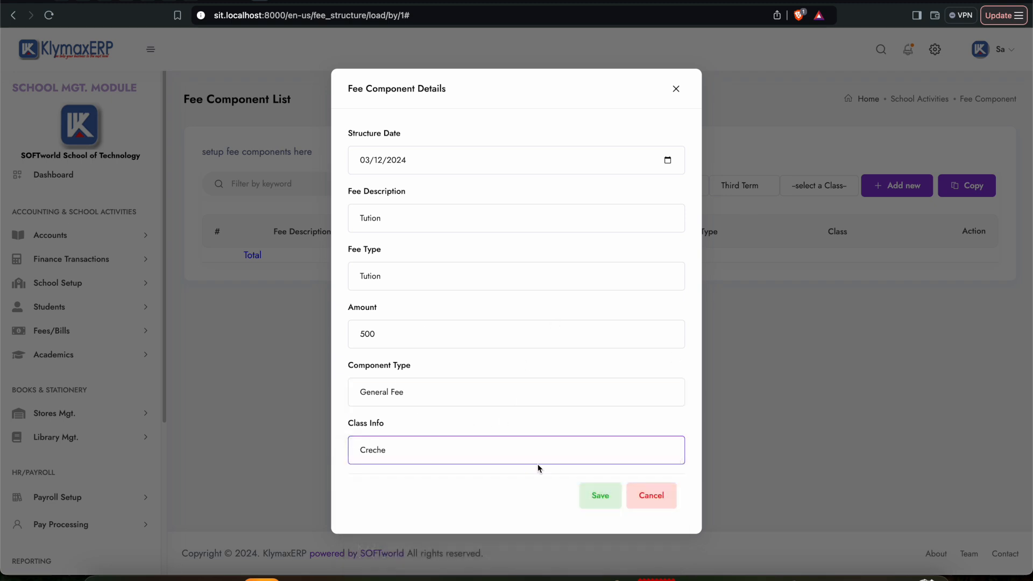
click(601, 499)
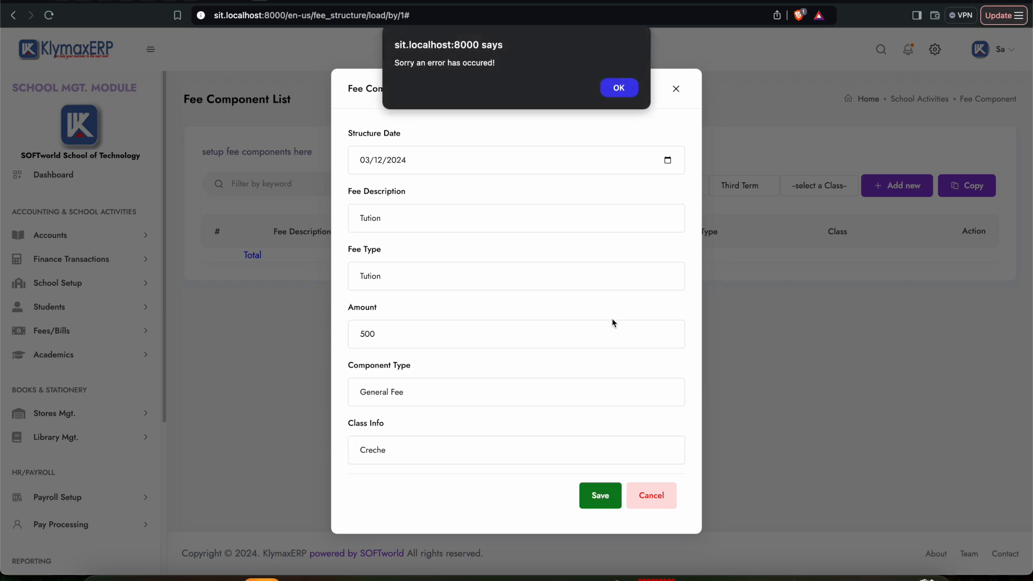
click(618, 88)
click(601, 496)
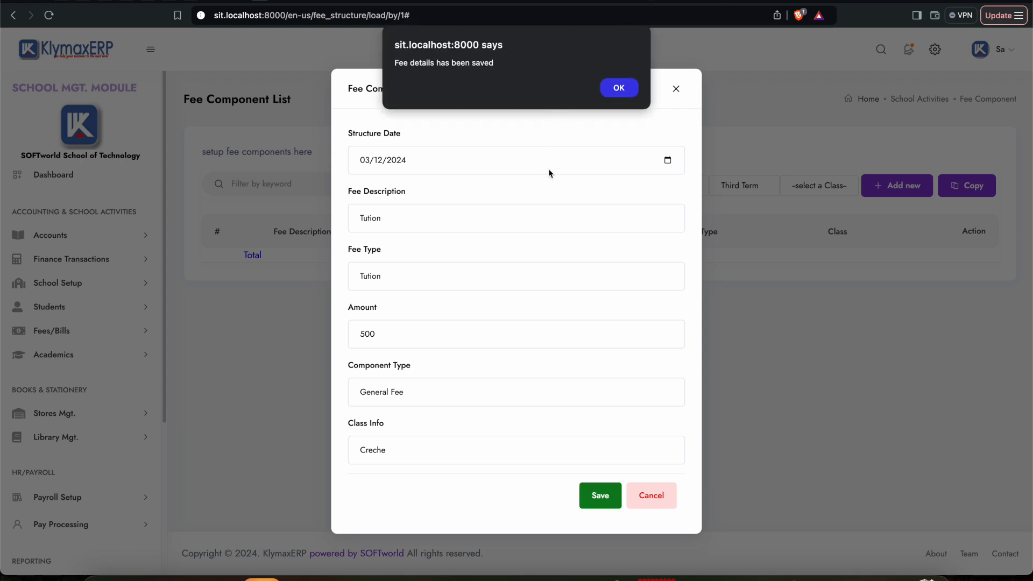
click(619, 88)
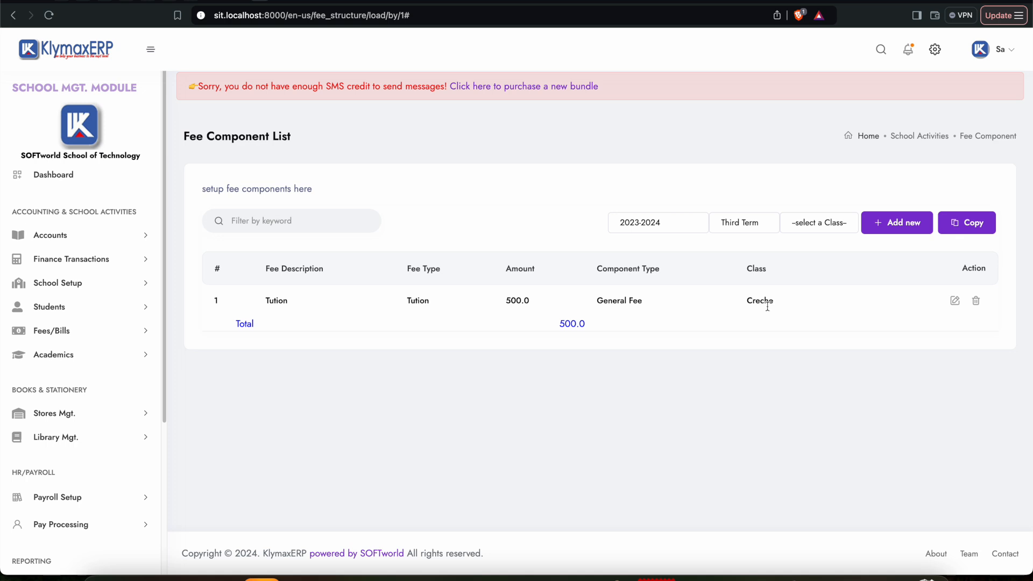
drag(774, 302, 724, 309)
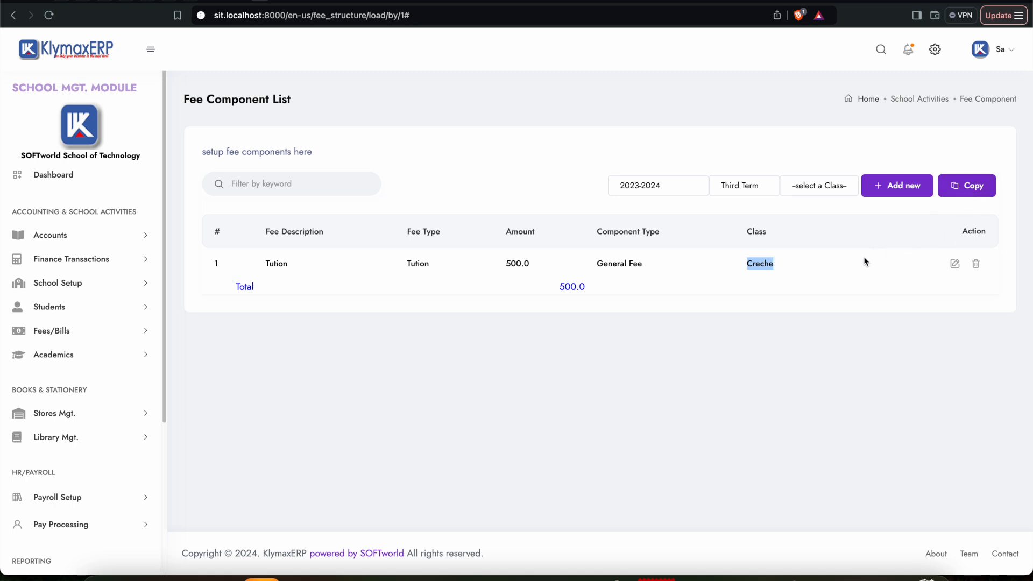
Step: Start another fee component dated 03/12/2024 with the description Book Fee
click(897, 189)
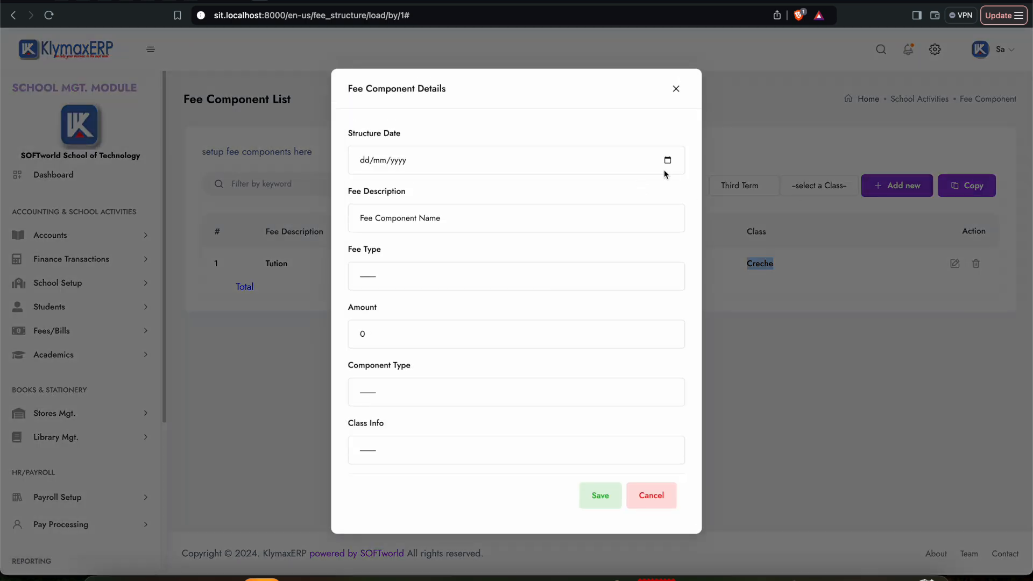
click(666, 162)
click(379, 244)
key(Tab)
text(Book )
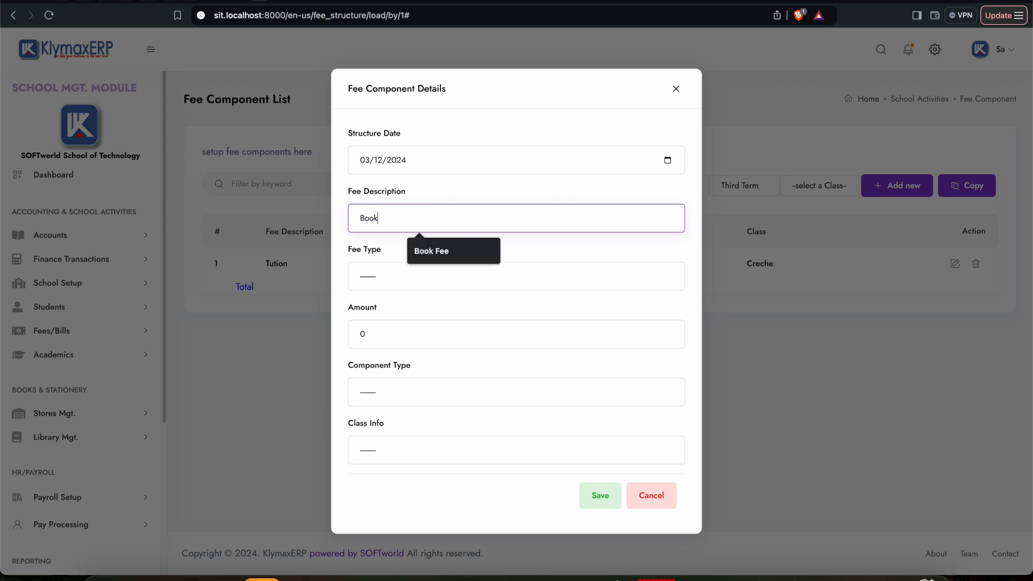
text(Fee)
Step: Set the Book Fee component's fee type to Stationary and its amount to 150
click(403, 275)
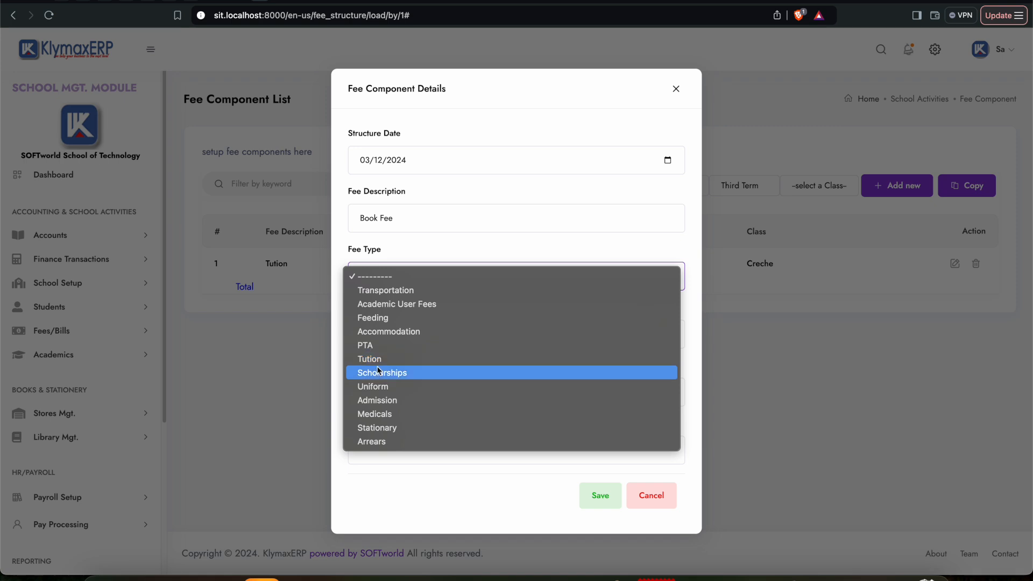
click(383, 430)
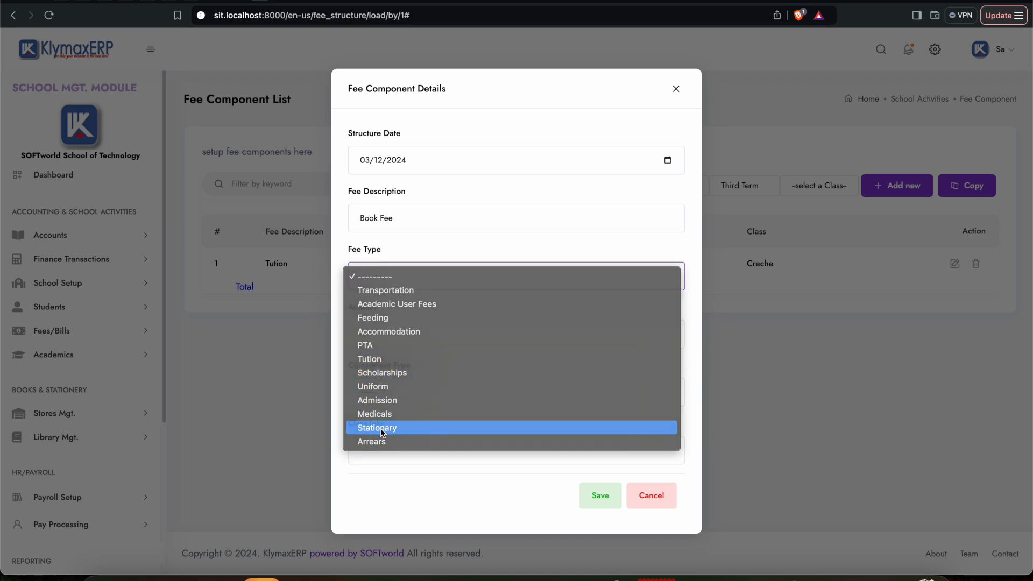
drag(380, 332, 332, 334)
text(150)
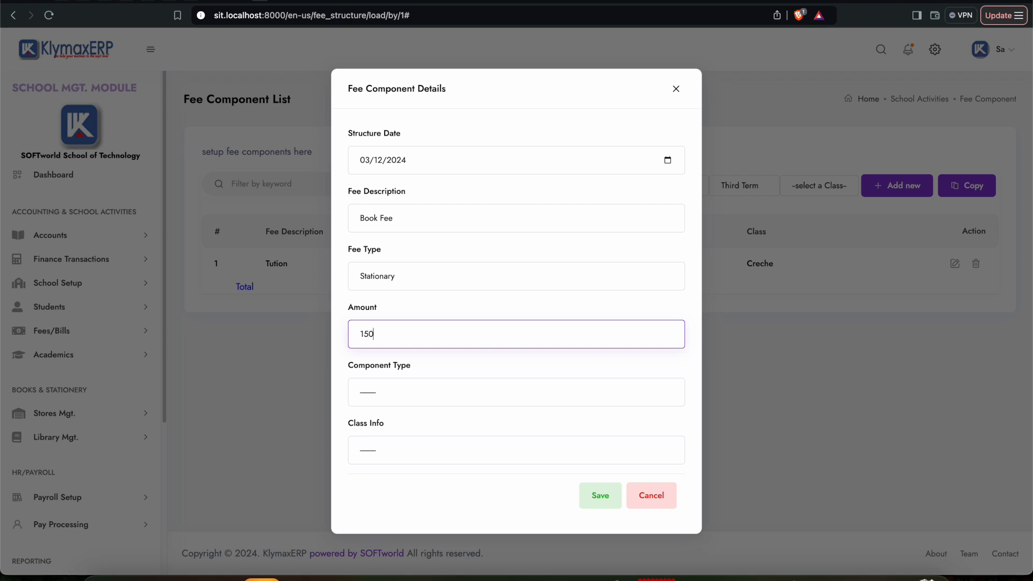
Step: Set the Book Fee component's type to General Fee and class to Creche, then save it and dismiss the message
click(376, 402)
click(389, 405)
click(378, 448)
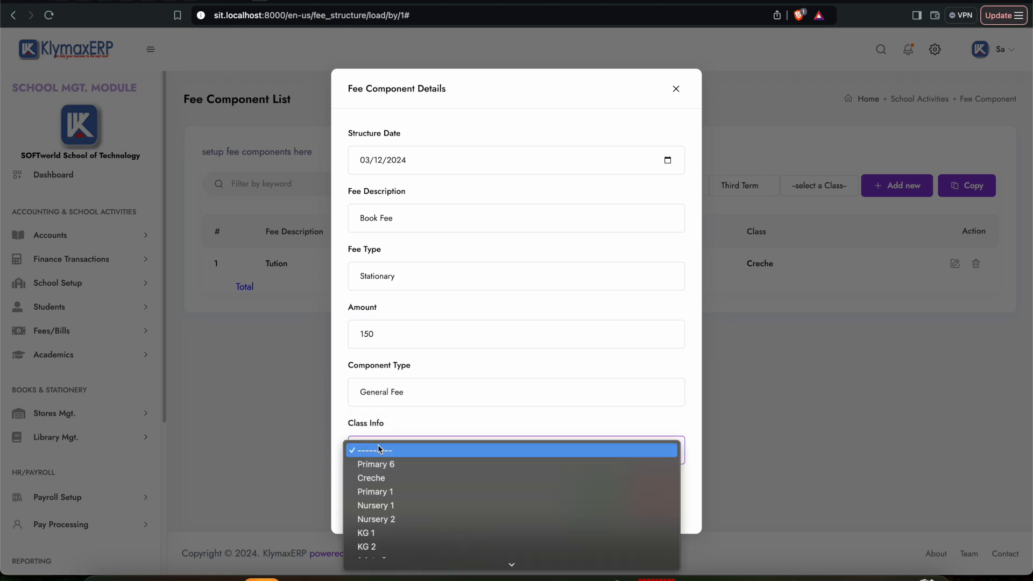
click(549, 474)
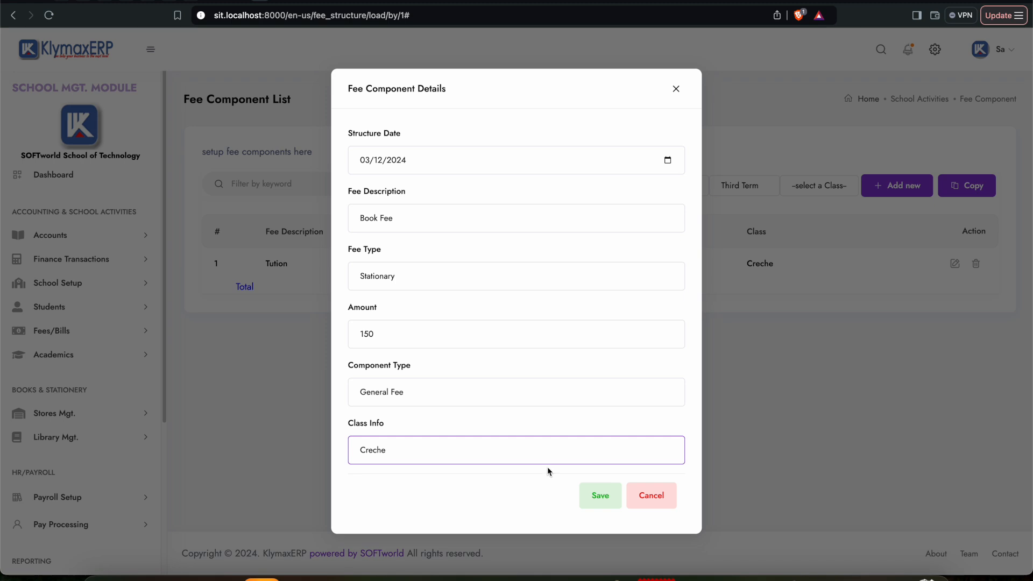
click(606, 499)
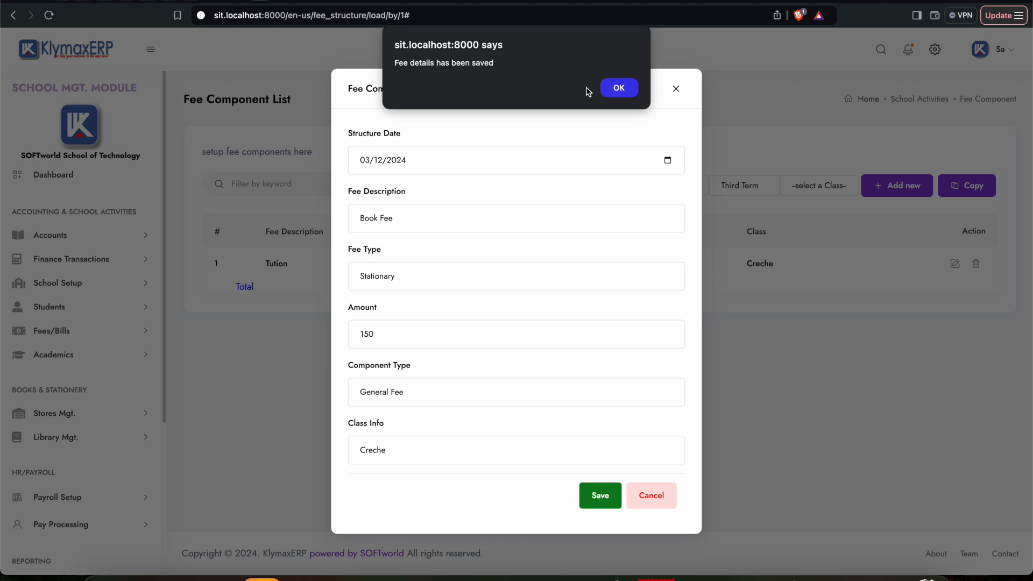
click(619, 88)
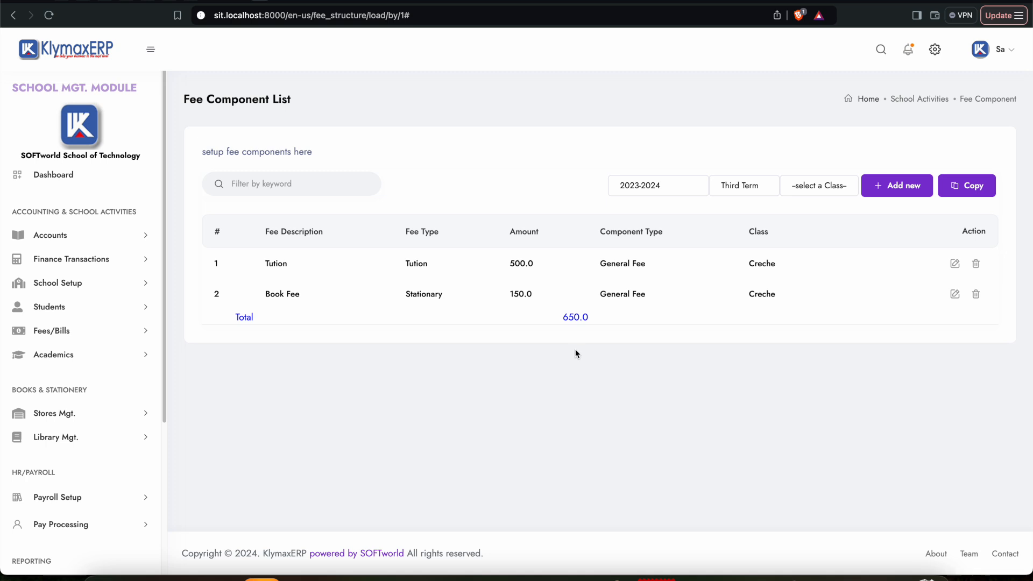
Step: Copy the fee components from Creche to Primary 1, confirming the copy and dismissing the message
click(967, 188)
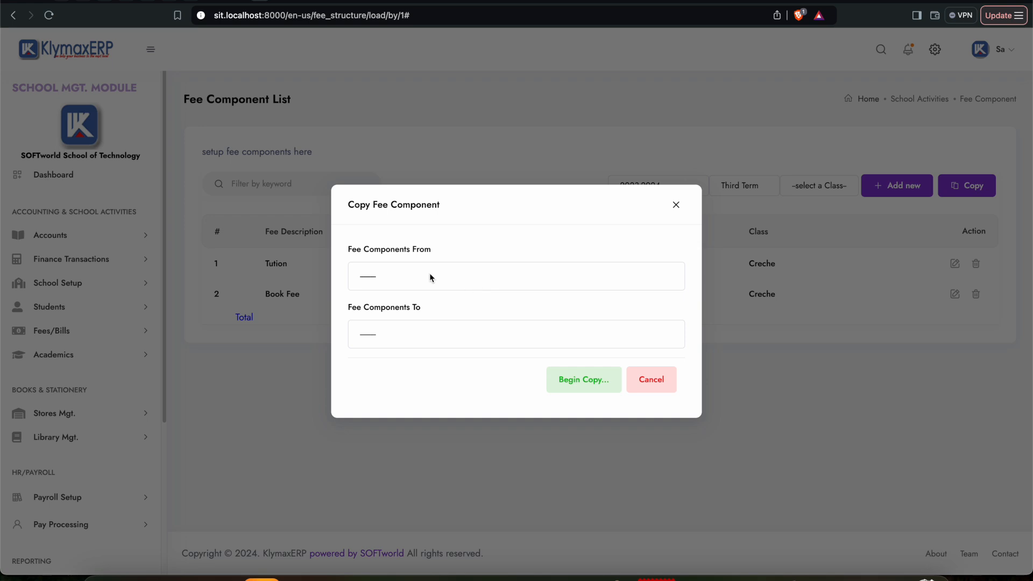
click(417, 275)
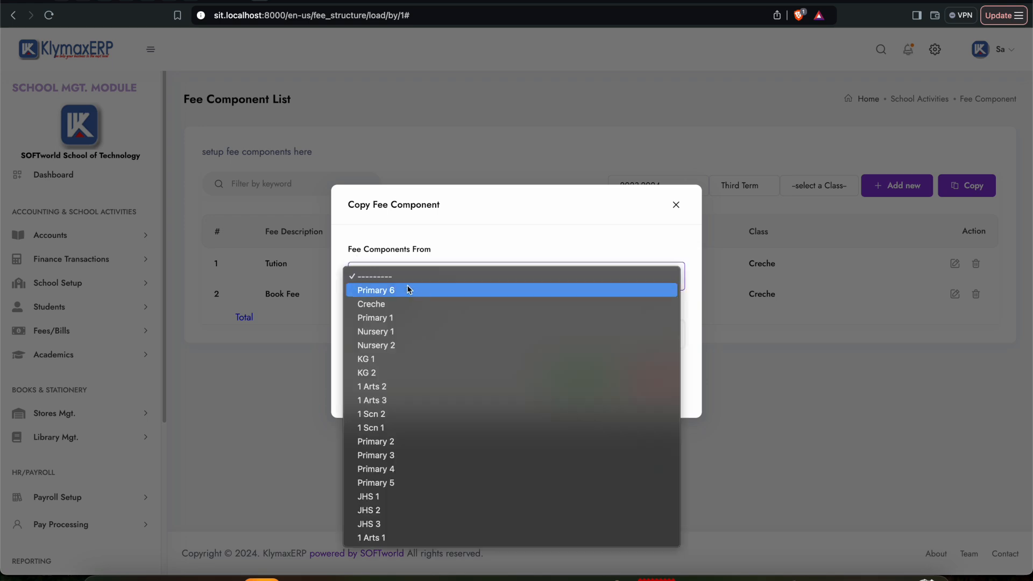
click(397, 306)
click(388, 342)
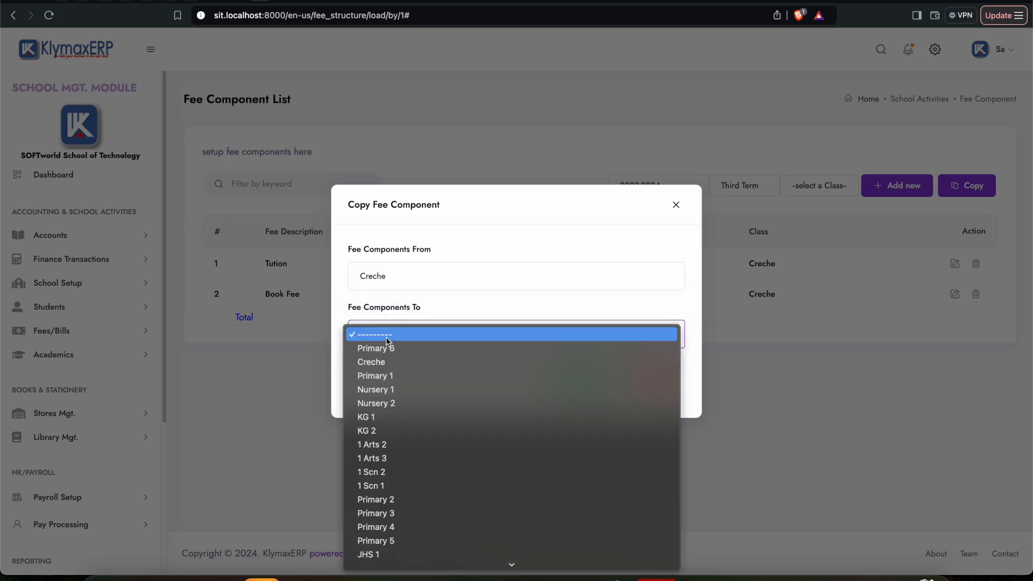
click(392, 375)
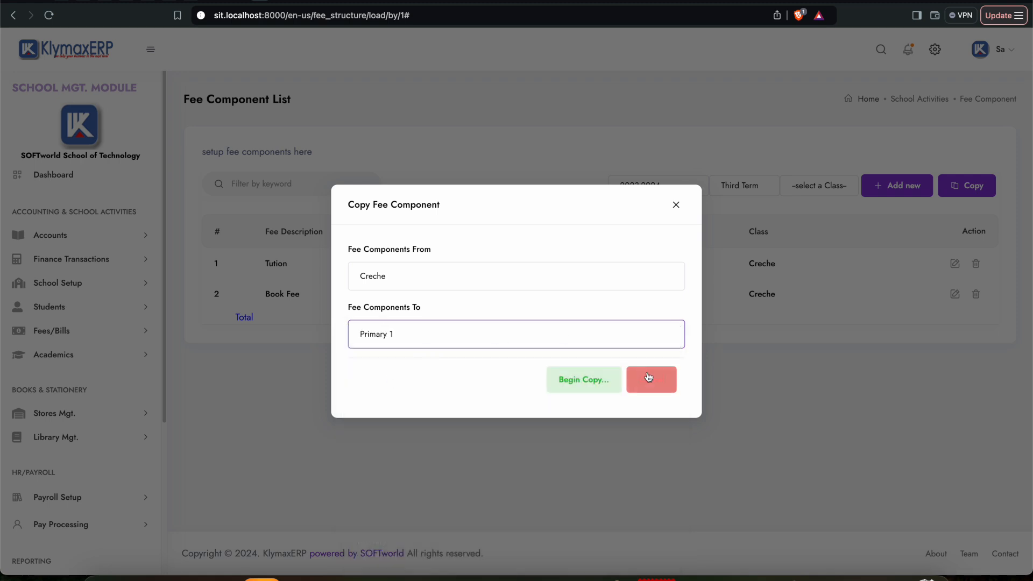
click(591, 382)
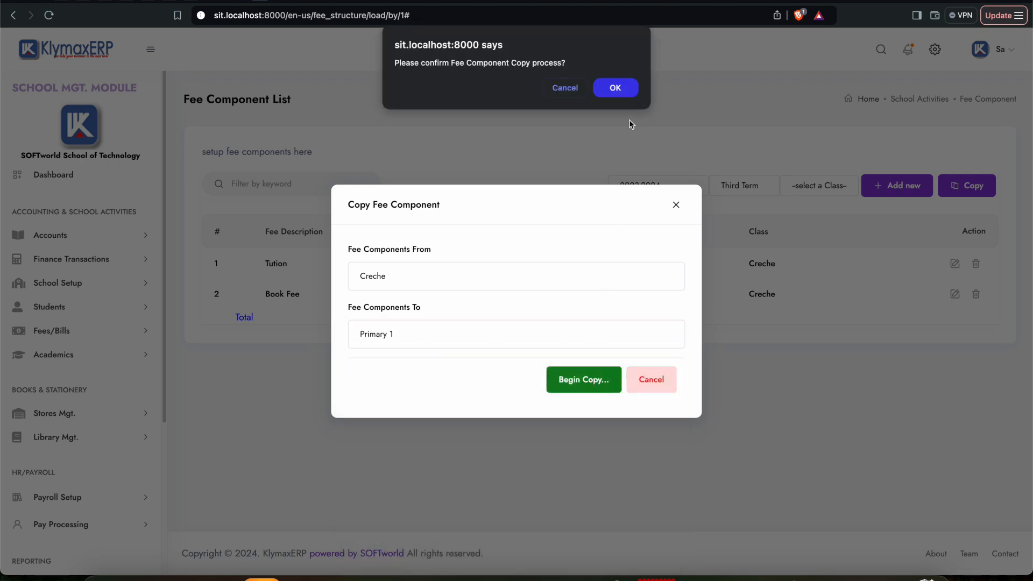
click(619, 93)
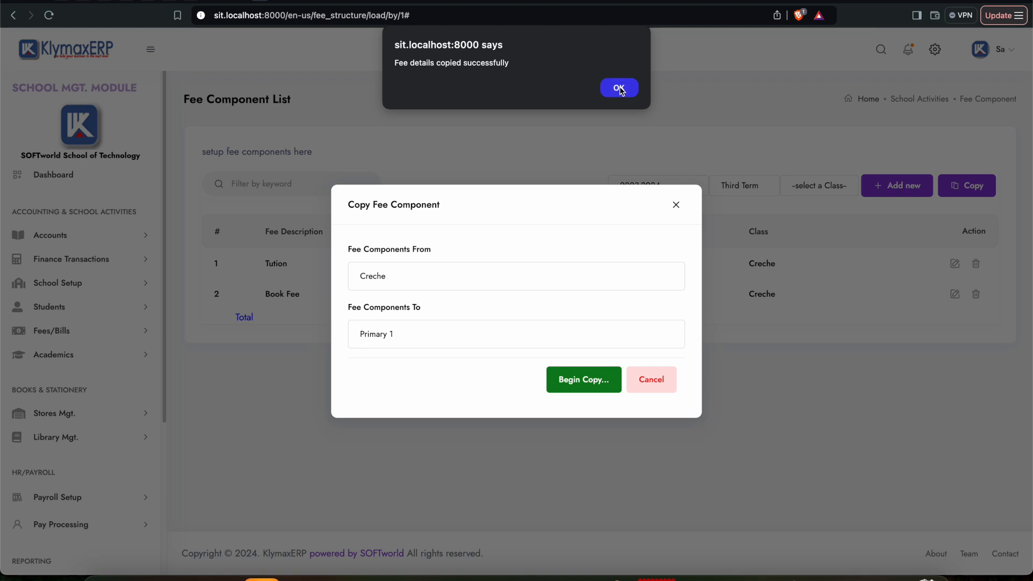
click(619, 88)
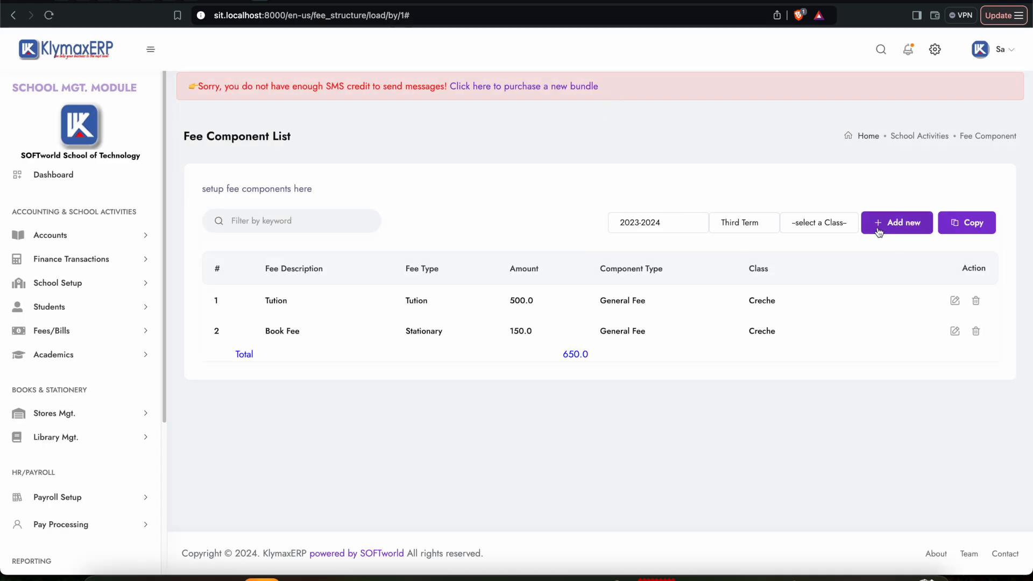
Step: Check the fee component lists for the Nursery 1 and Primary 1 classes
click(822, 226)
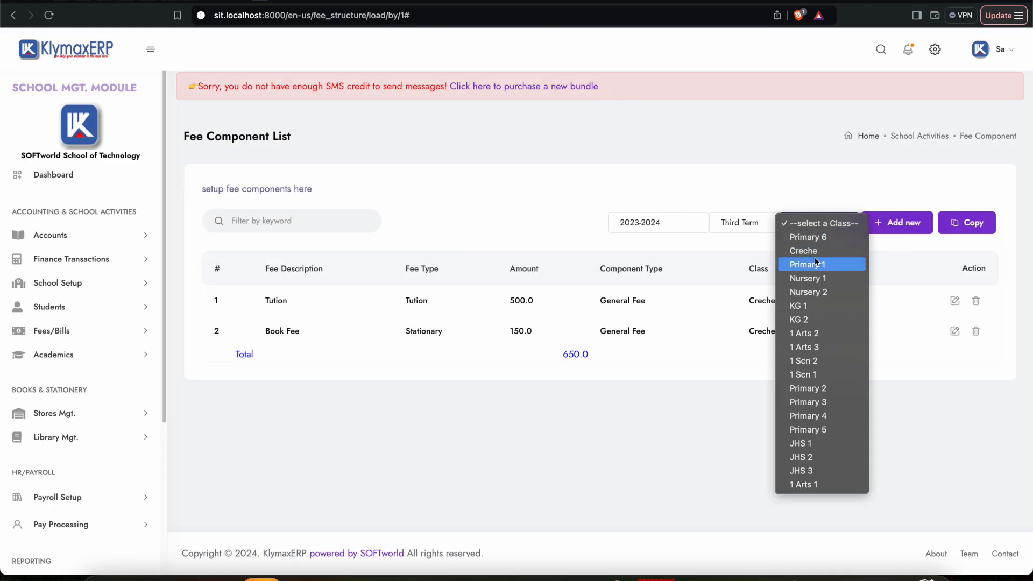
click(814, 279)
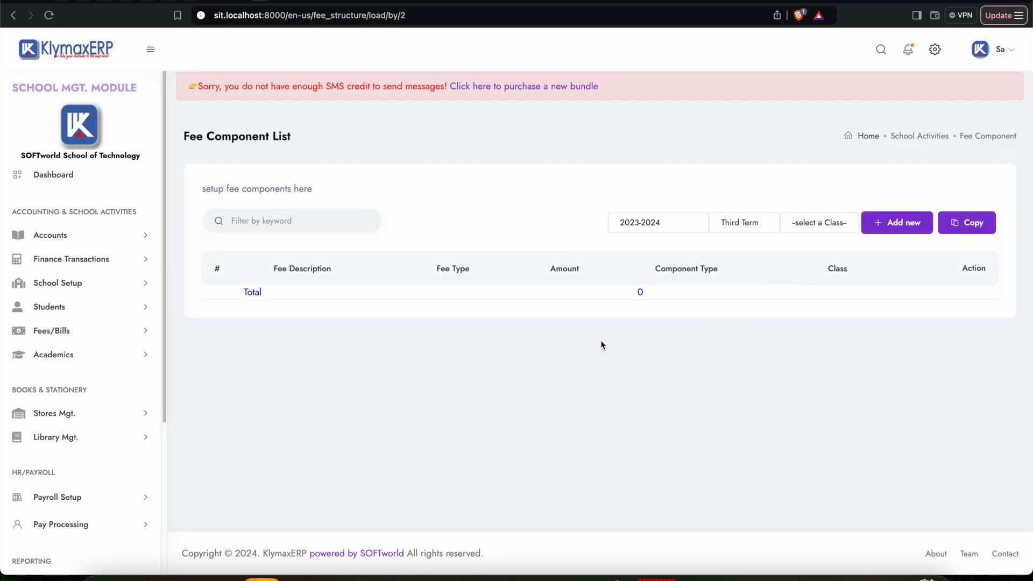
click(817, 225)
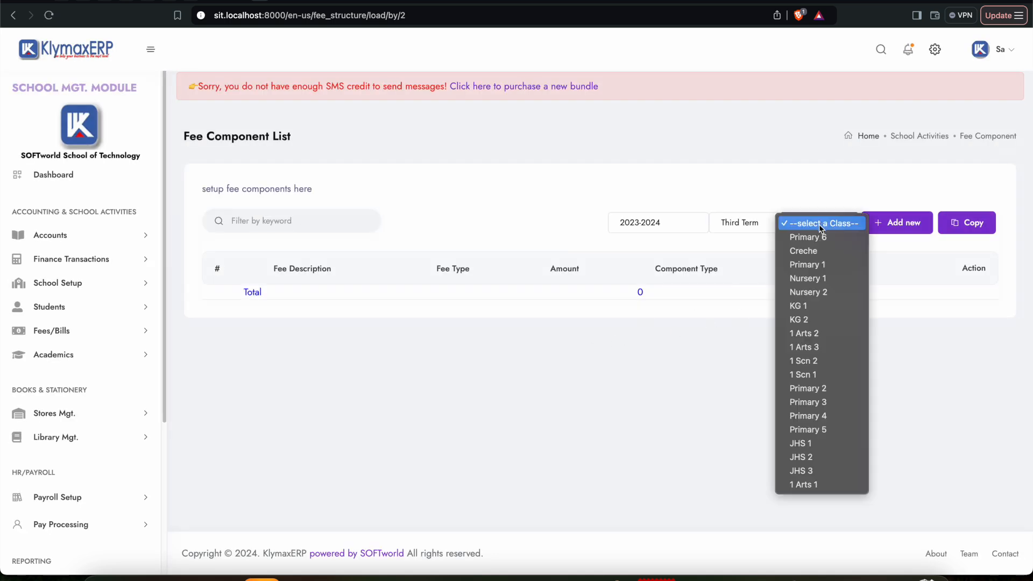
click(807, 264)
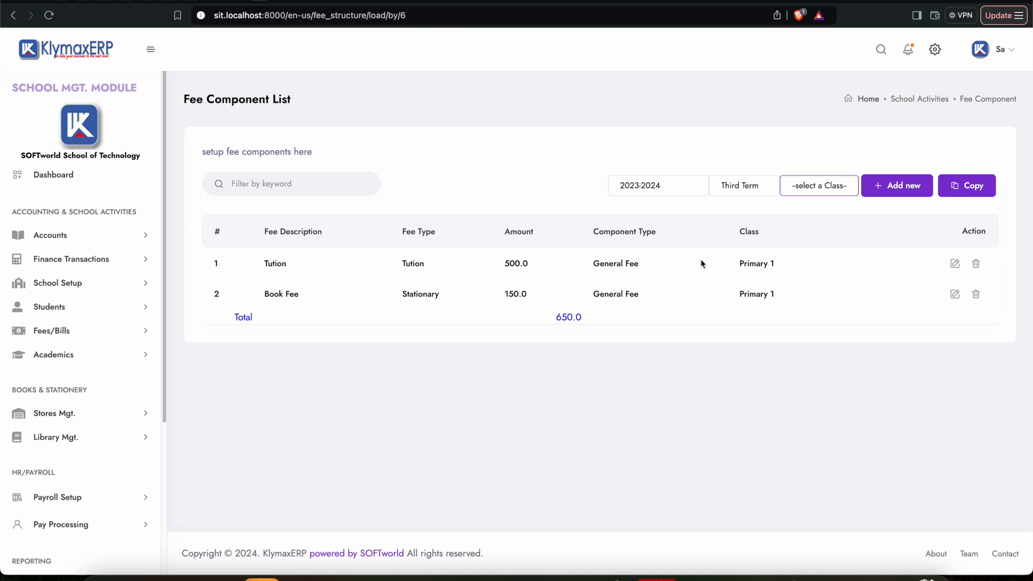
click(819, 185)
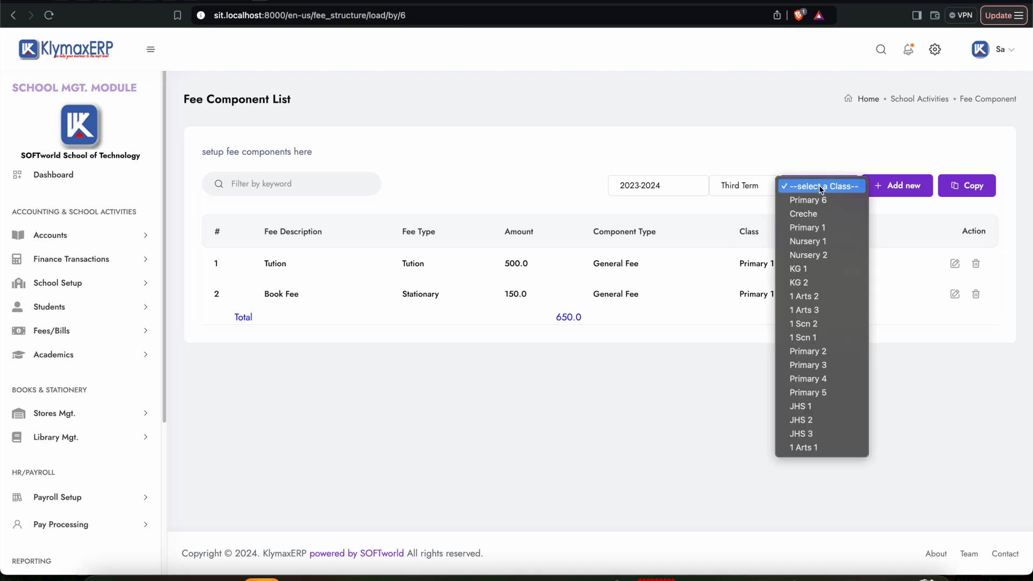
click(820, 228)
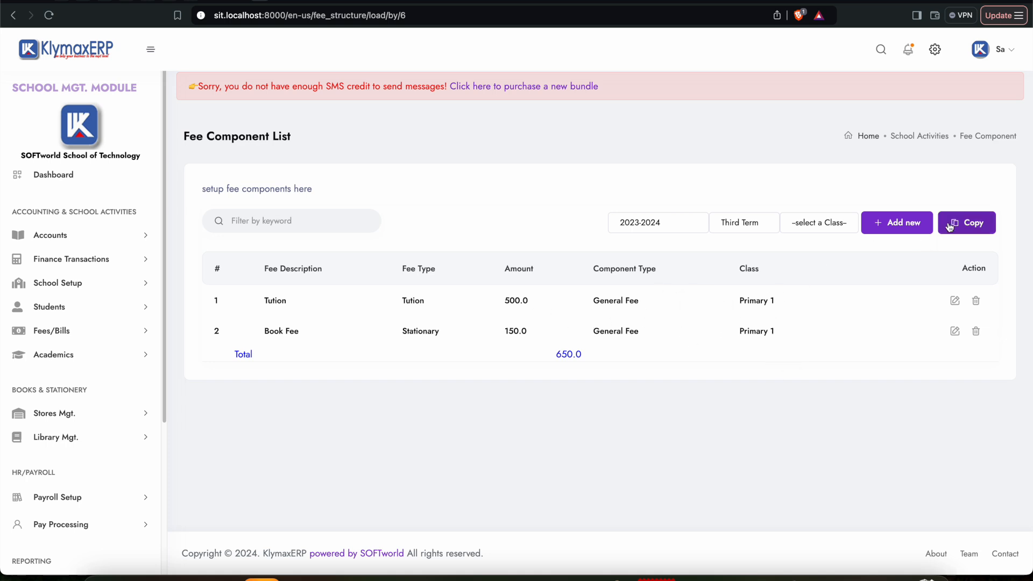
Step: Copy the fee components from Creche to Nursery 1, confirm the copy, and list the Nursery 1 components
click(968, 187)
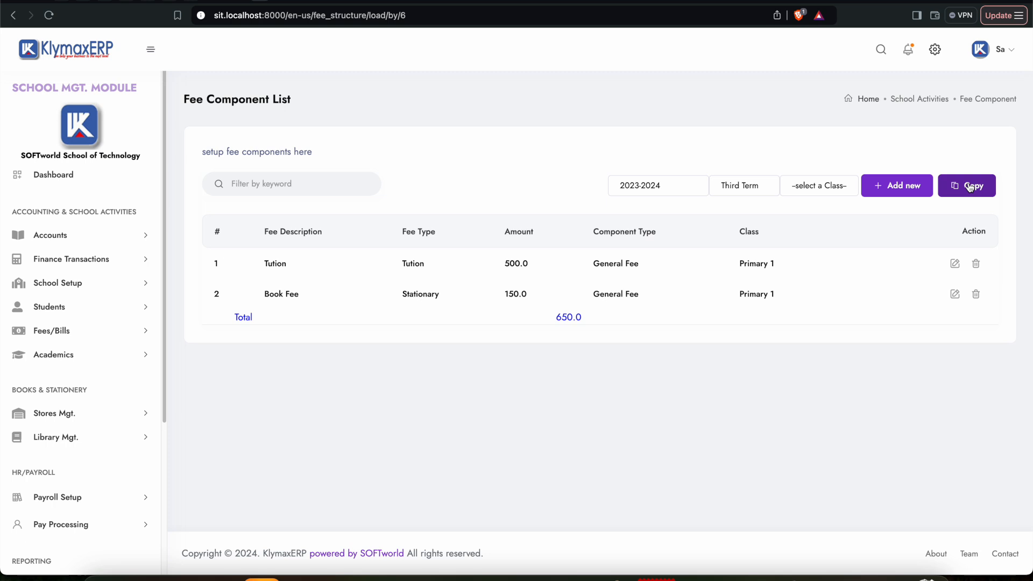
click(465, 279)
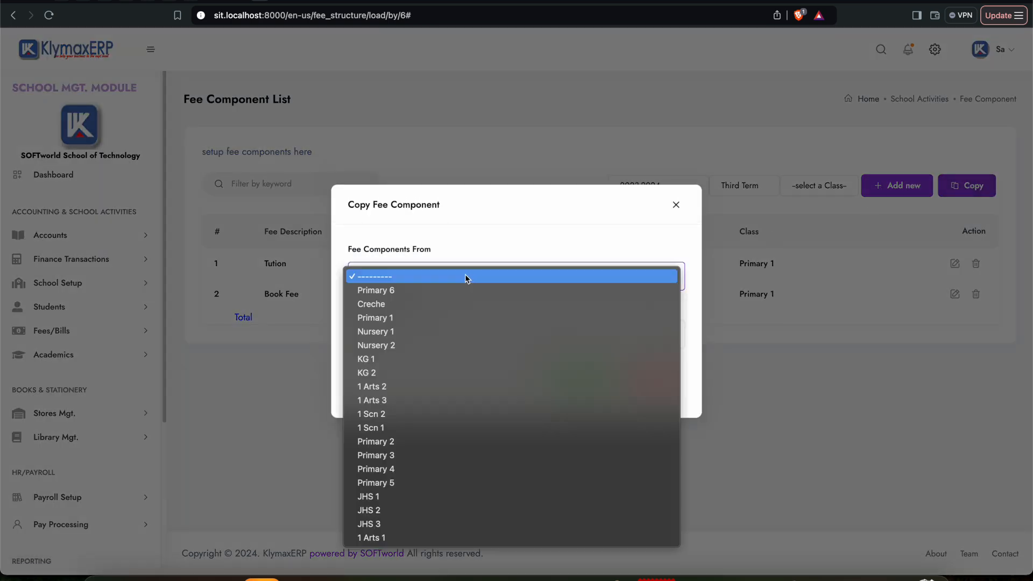
click(388, 304)
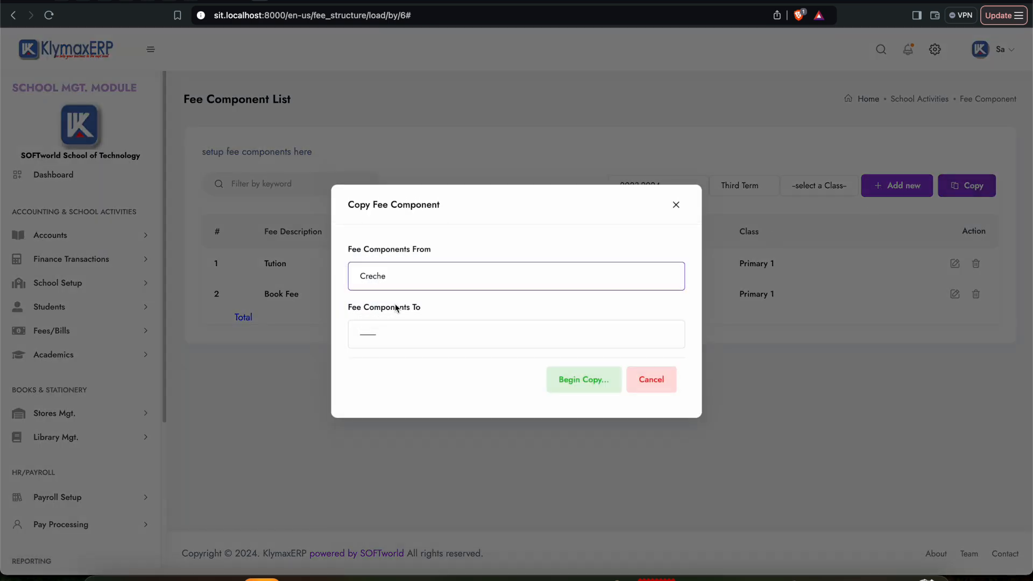
click(434, 343)
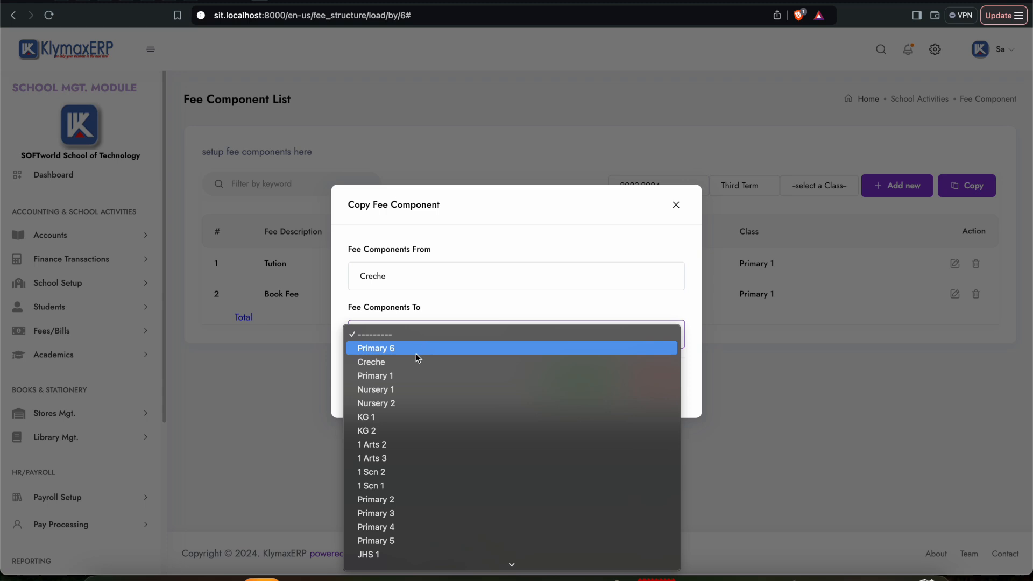
click(397, 390)
click(579, 383)
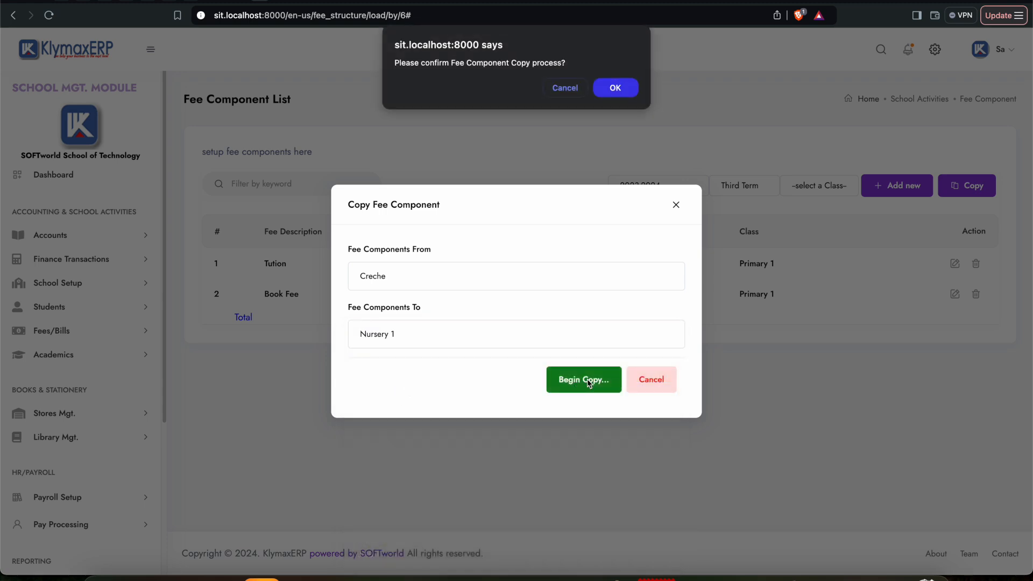
click(617, 89)
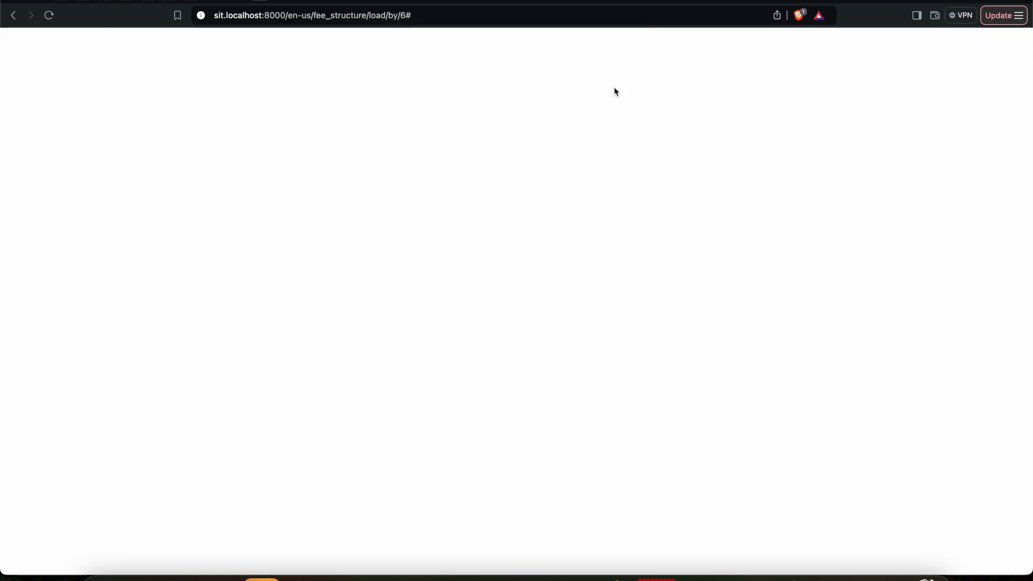
click(814, 222)
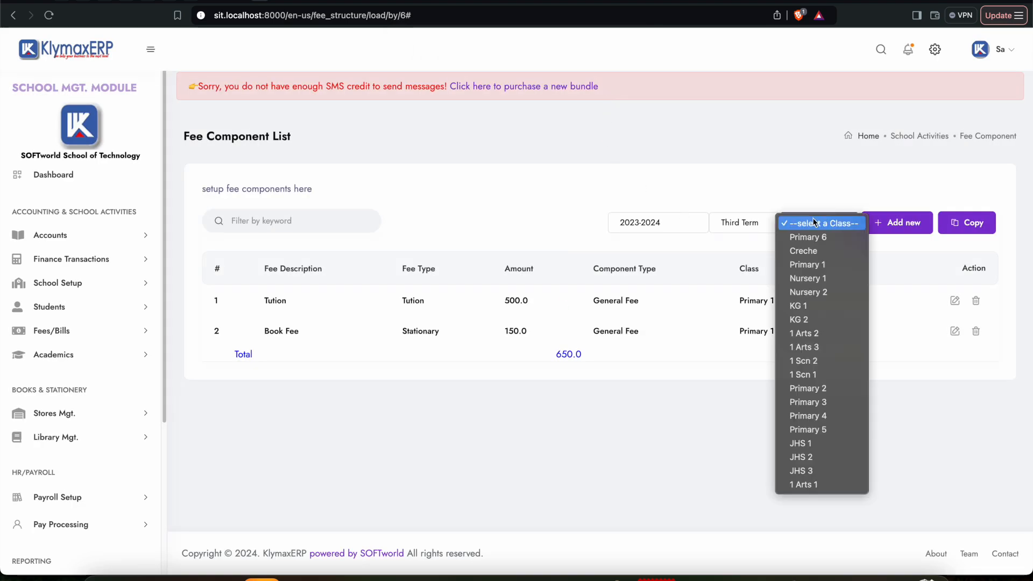
click(811, 279)
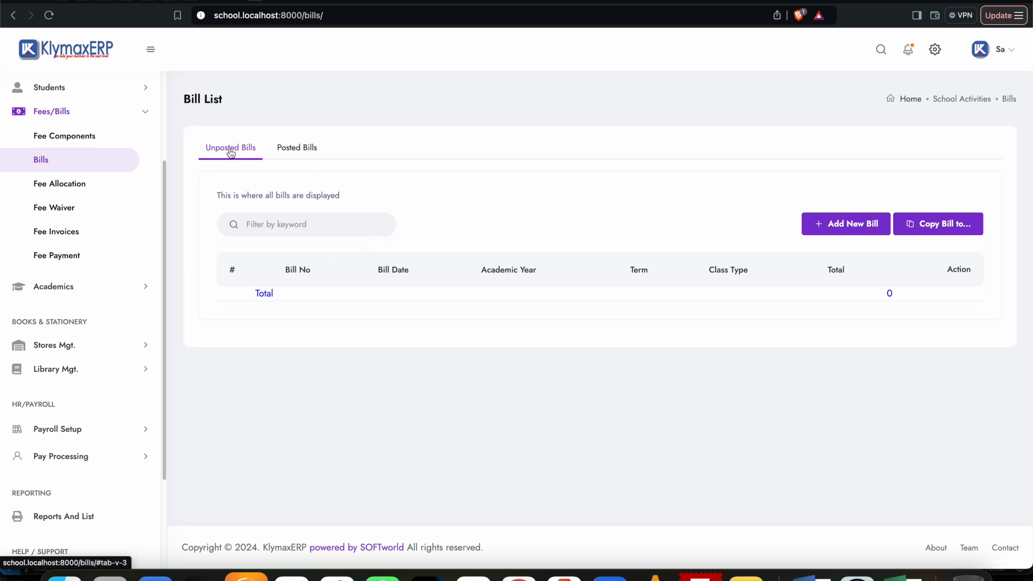
Step: Check the posted bills, and start a new bill from the unposted list to view its Term options
click(304, 152)
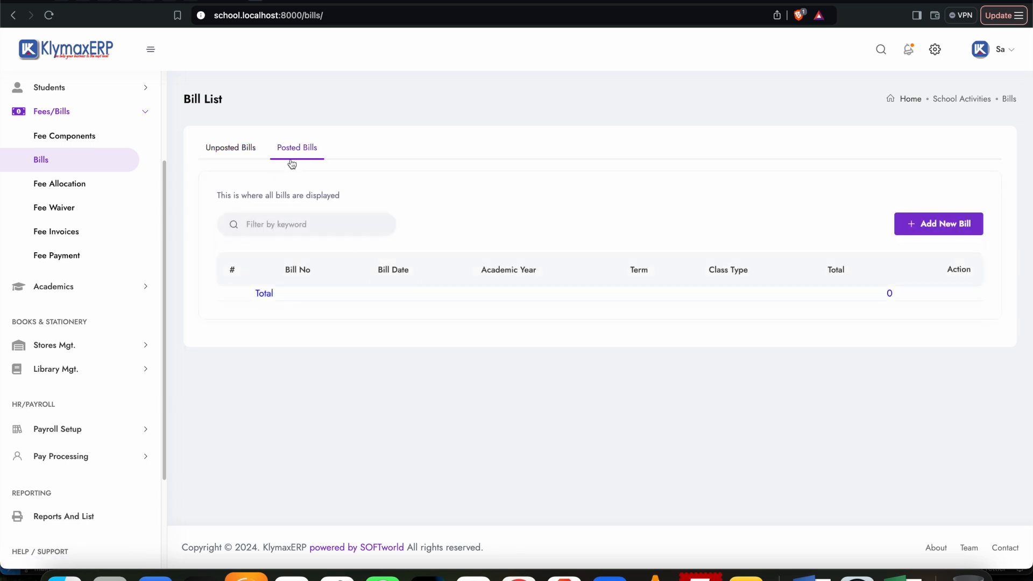
click(219, 153)
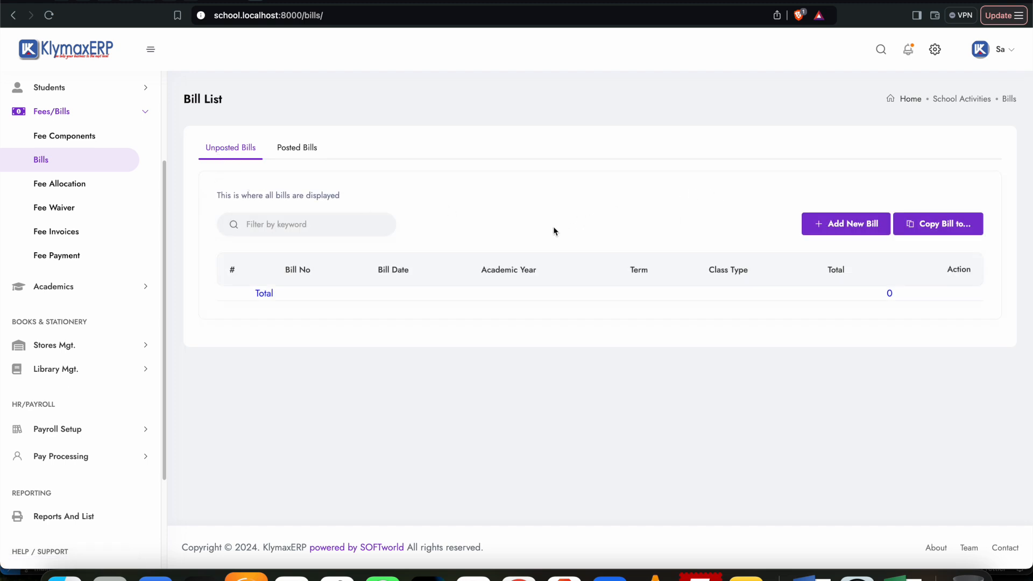
click(850, 225)
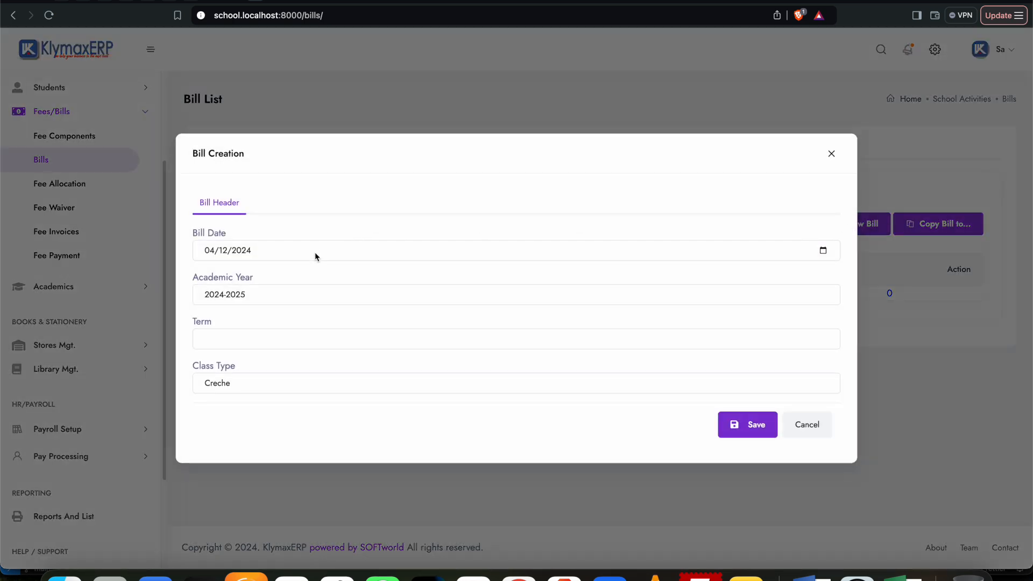
click(226, 349)
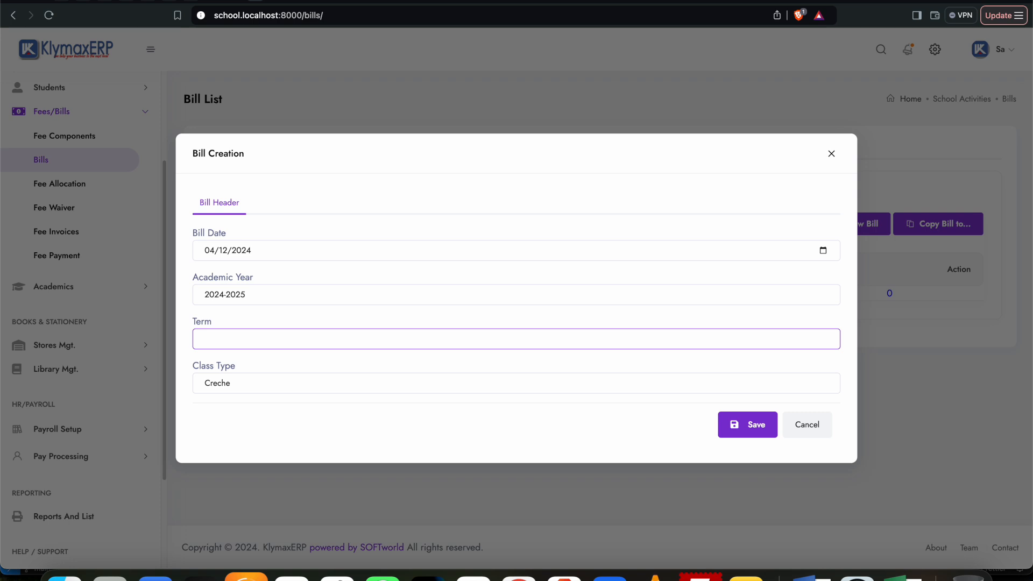
Step: Switch to the legacy item list and filter it by the TERMS item type
click(680, 1)
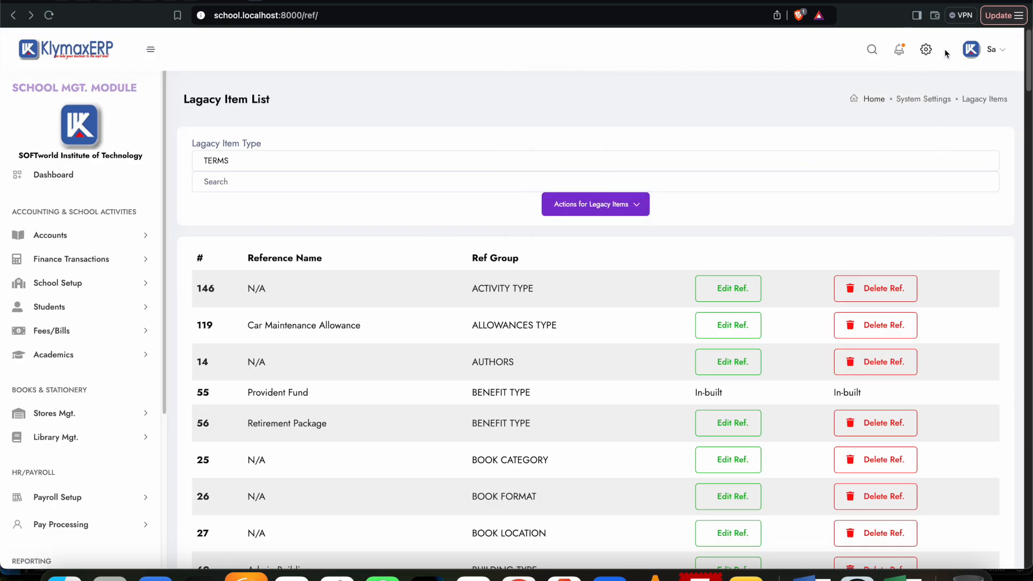
click(810, 112)
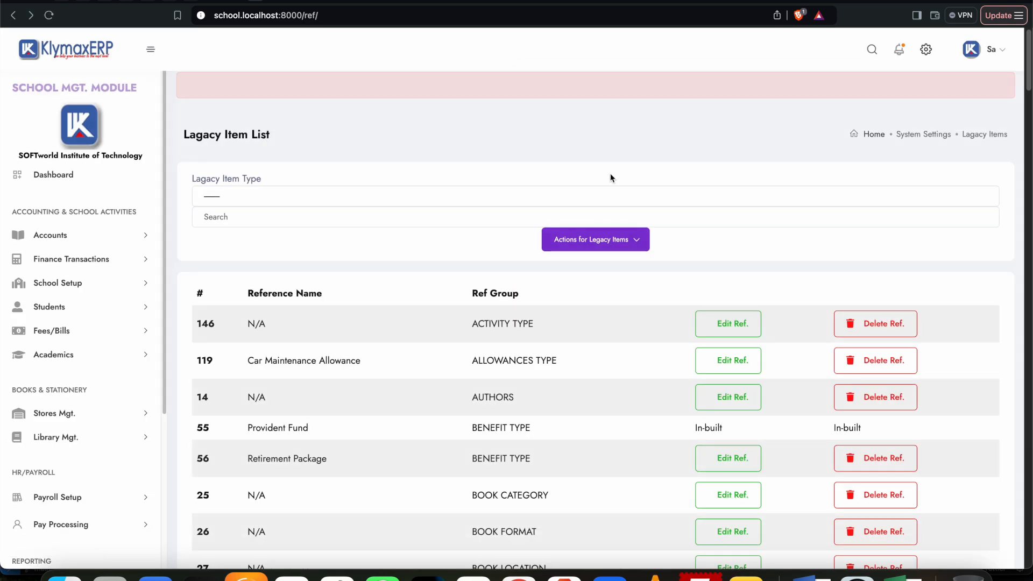
click(281, 199)
scroll(282, 369, down, 10)
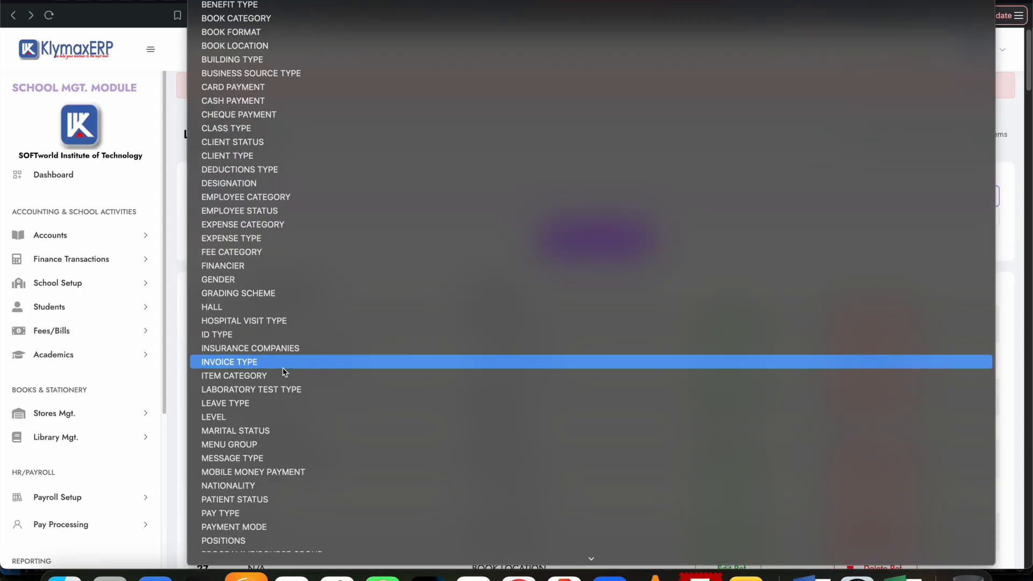
scroll(282, 372, down, 3)
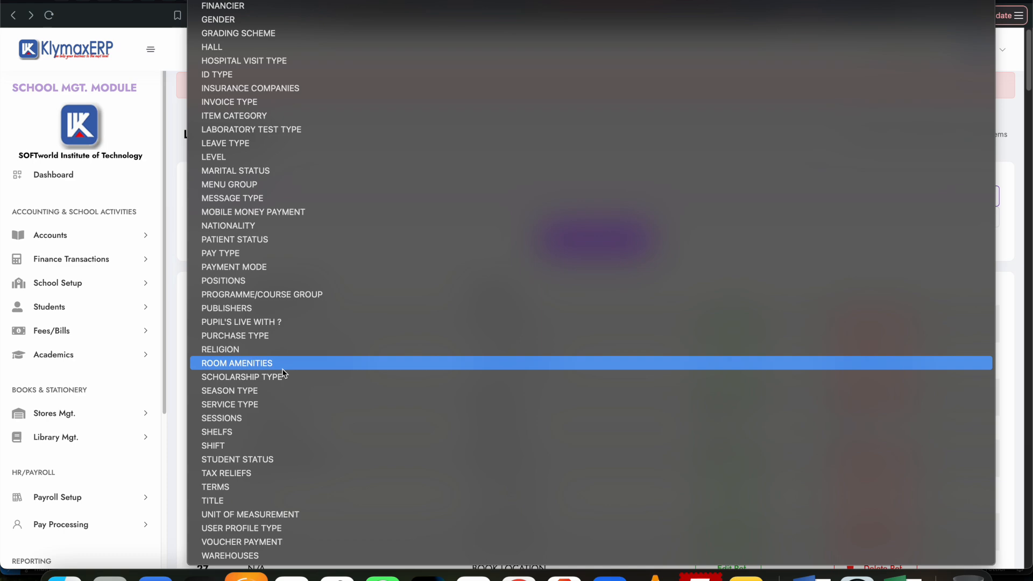
click(236, 487)
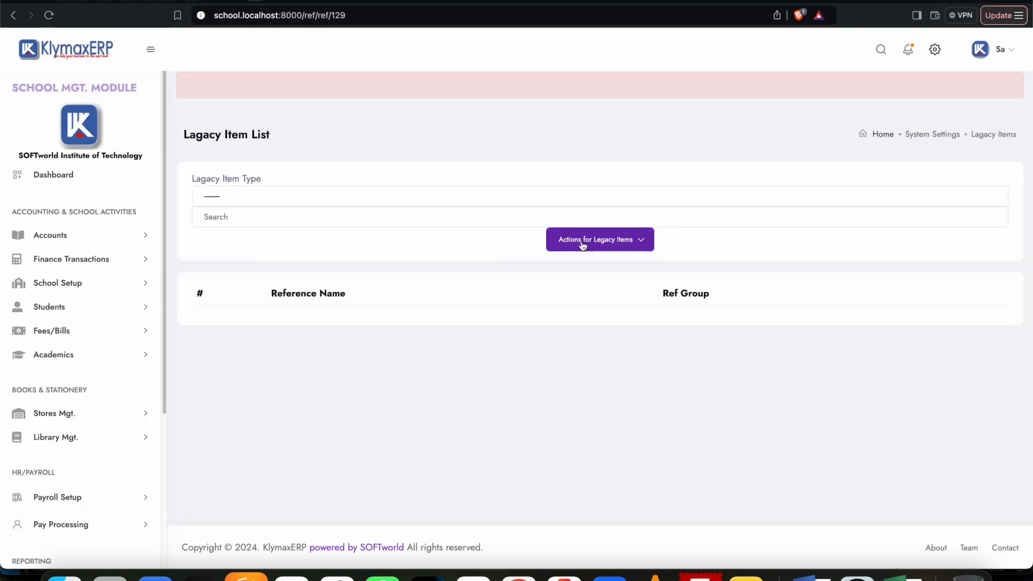
Step: Add a TERMS legacy item with the reference name First Term and save it
click(586, 243)
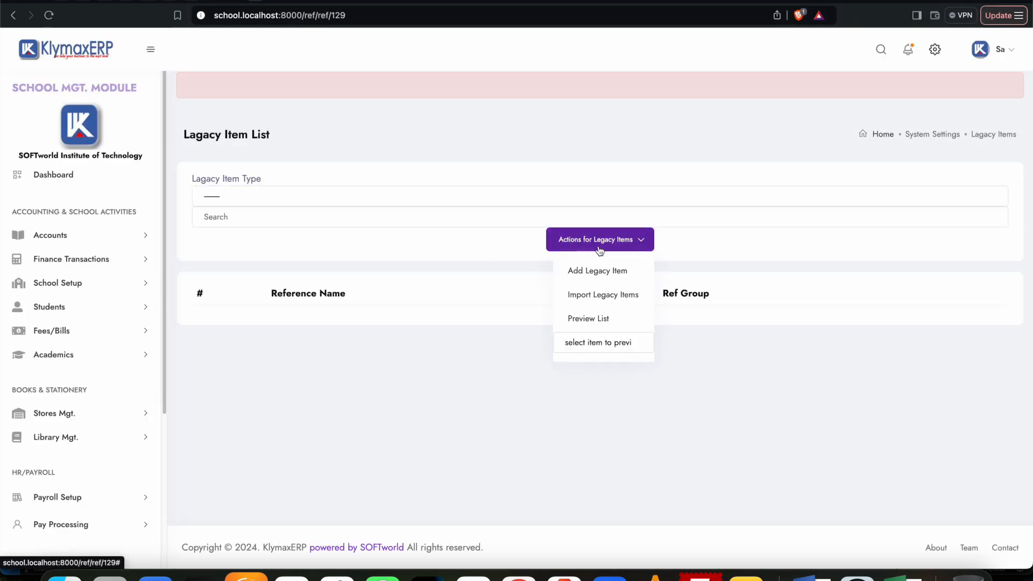
click(600, 272)
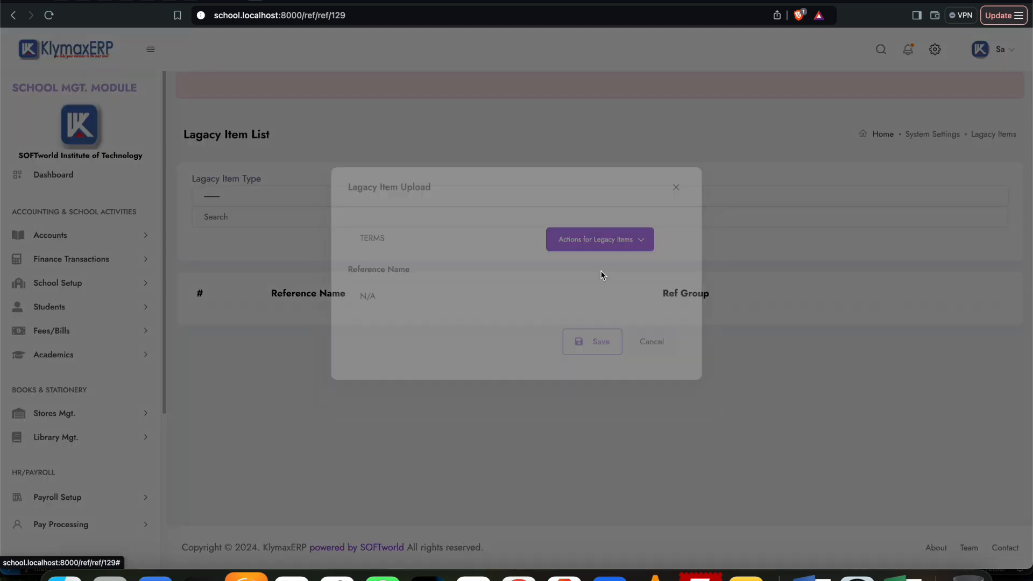
triple_click(397, 321)
text(Fi)
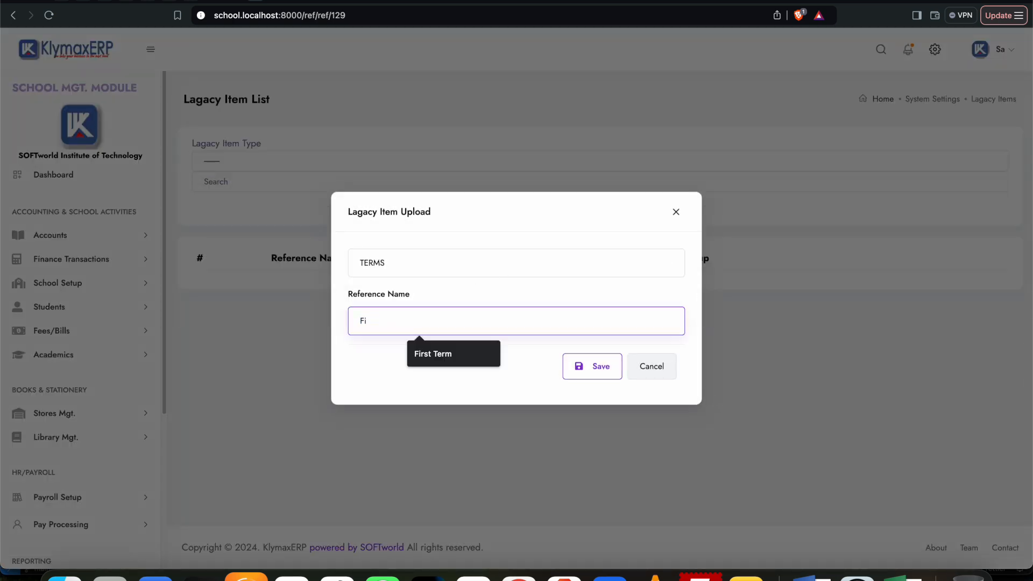
click(411, 354)
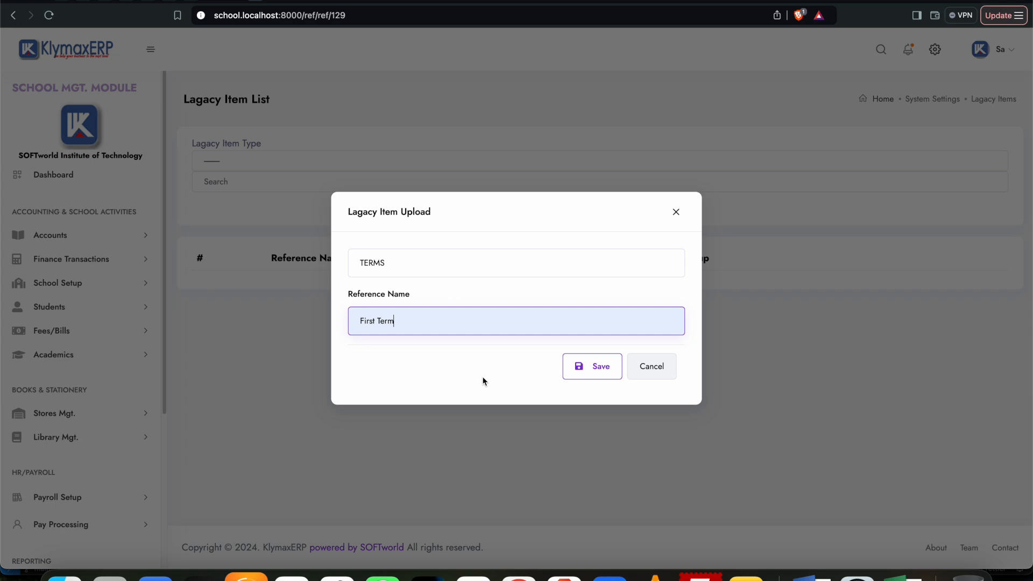
click(608, 370)
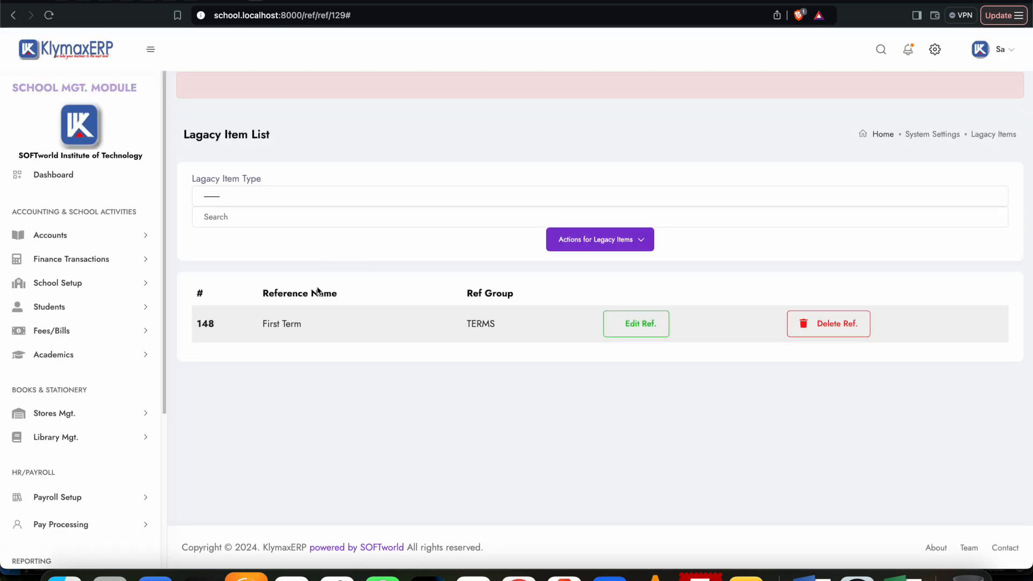
Step: Add a TERMS legacy item with the reference name Second Term and save it
click(597, 240)
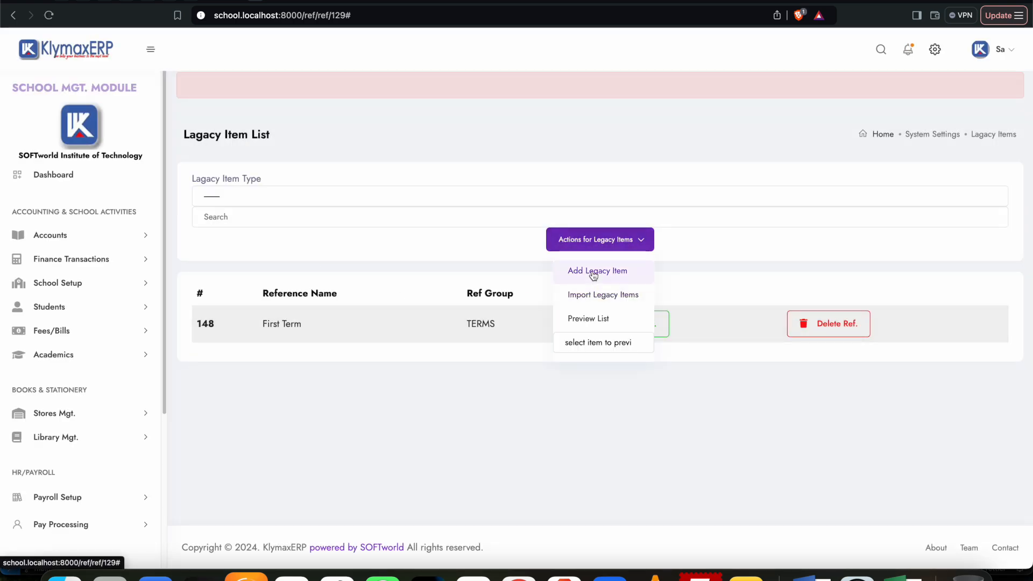
click(574, 270)
drag(451, 321, 303, 325)
text(Sec)
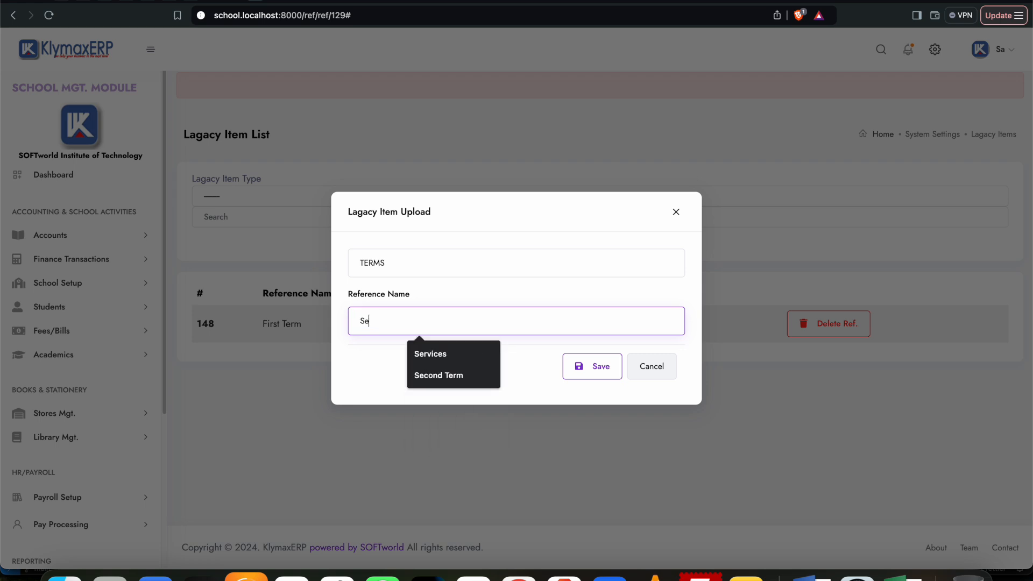
click(448, 354)
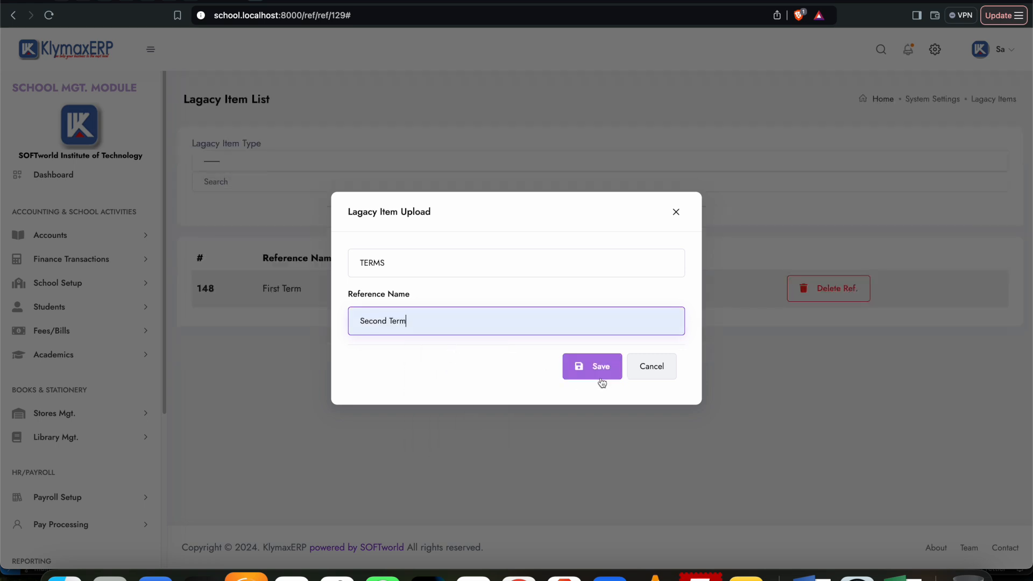
click(587, 370)
Step: Add a TERMS legacy item with the reference name Third Term and save it
click(603, 241)
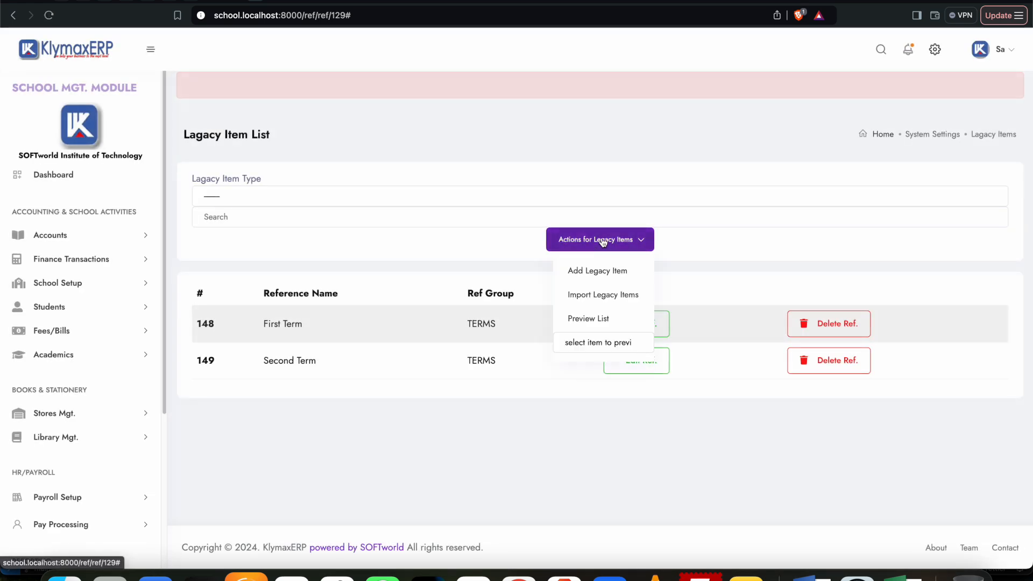
click(594, 272)
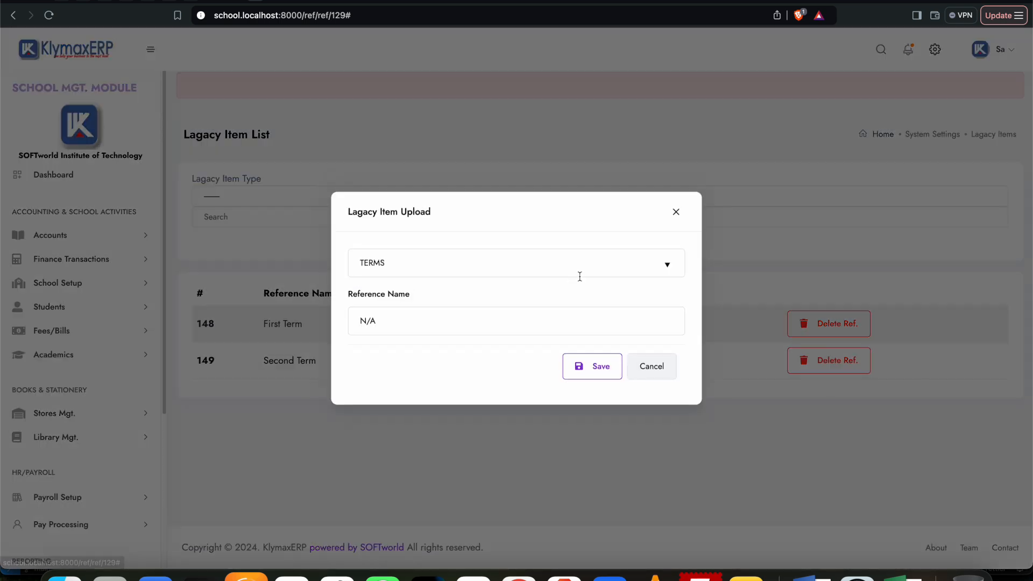
drag(410, 321, 318, 319)
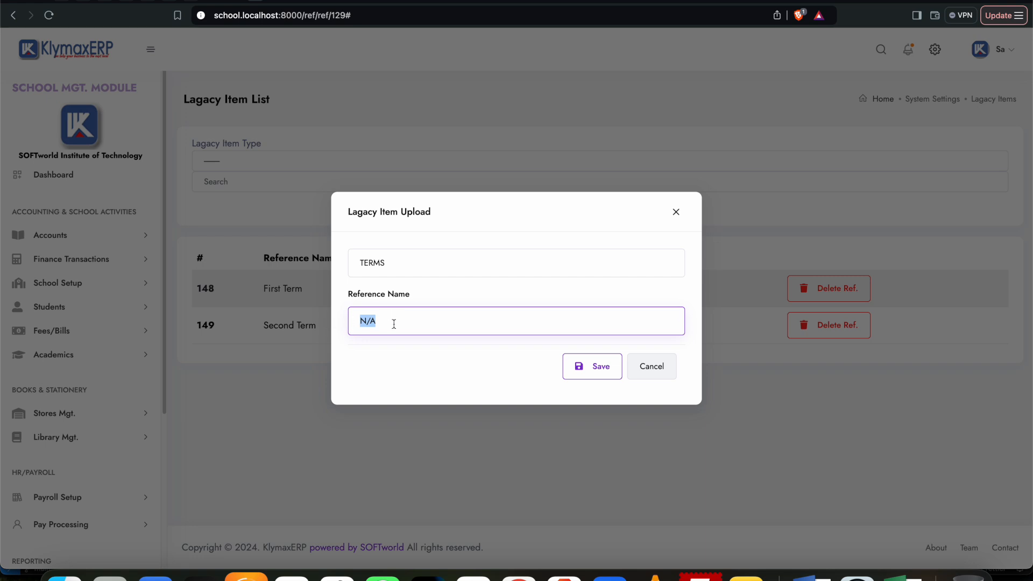
text(Th)
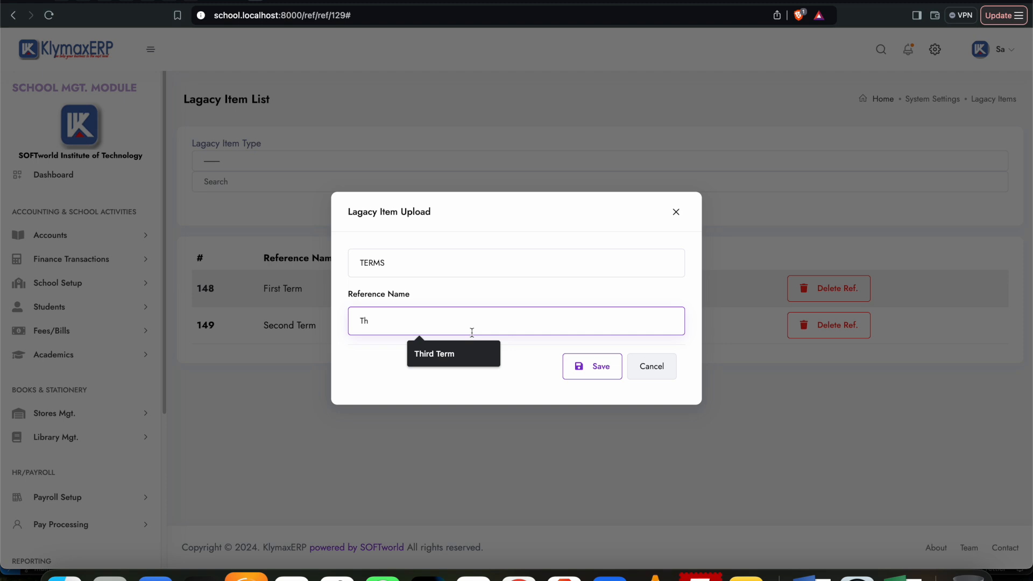
click(457, 353)
click(597, 367)
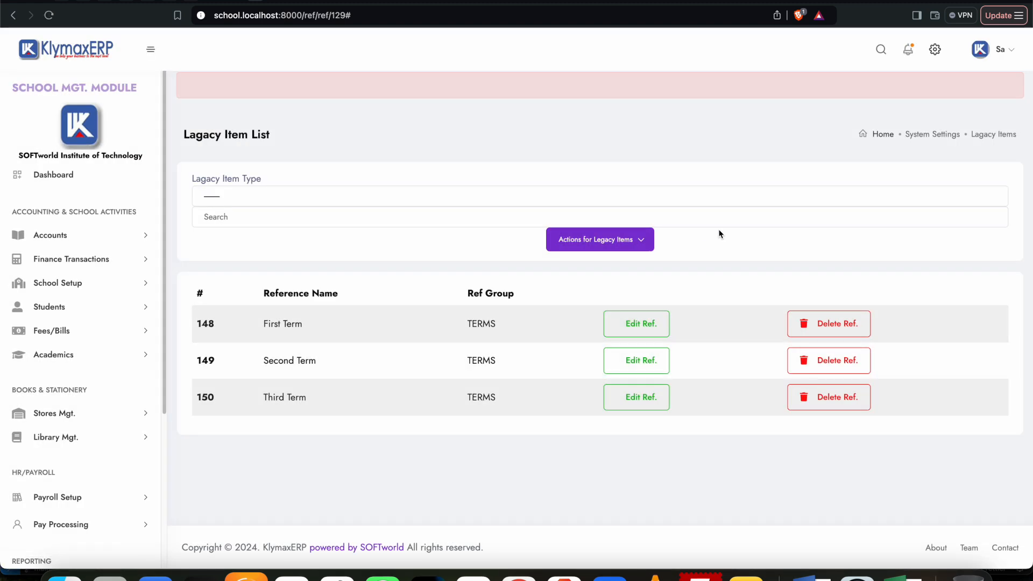
Step: Create and save a new bill for First Term of academic year 2024-2025 with class type Creche
click(53, 329)
click(42, 381)
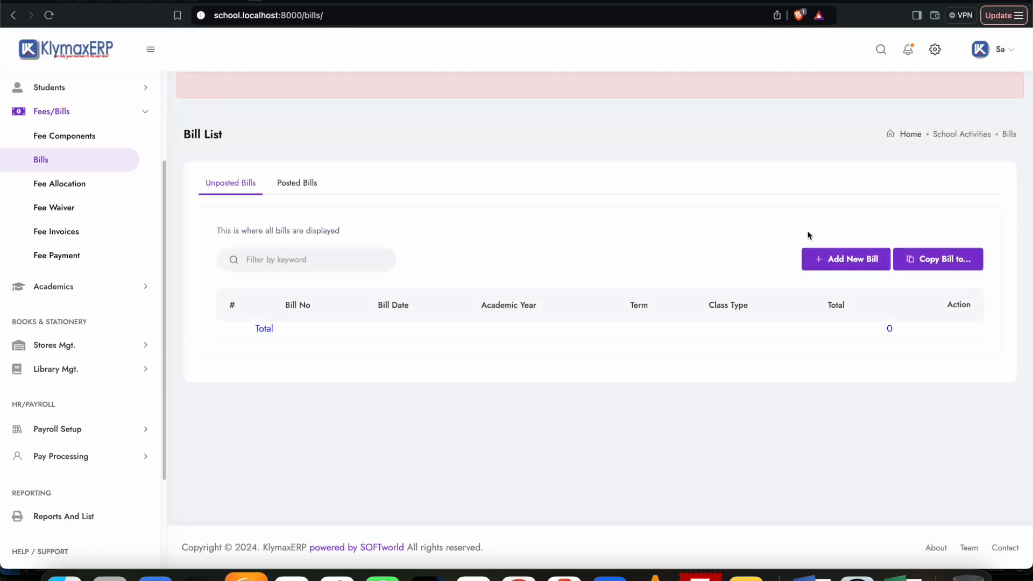
click(839, 263)
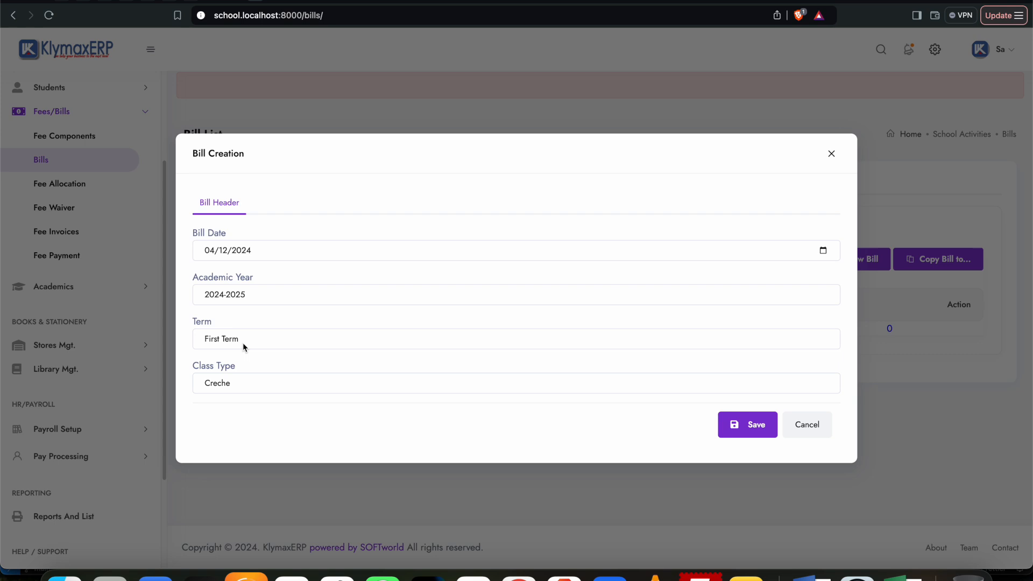
click(264, 386)
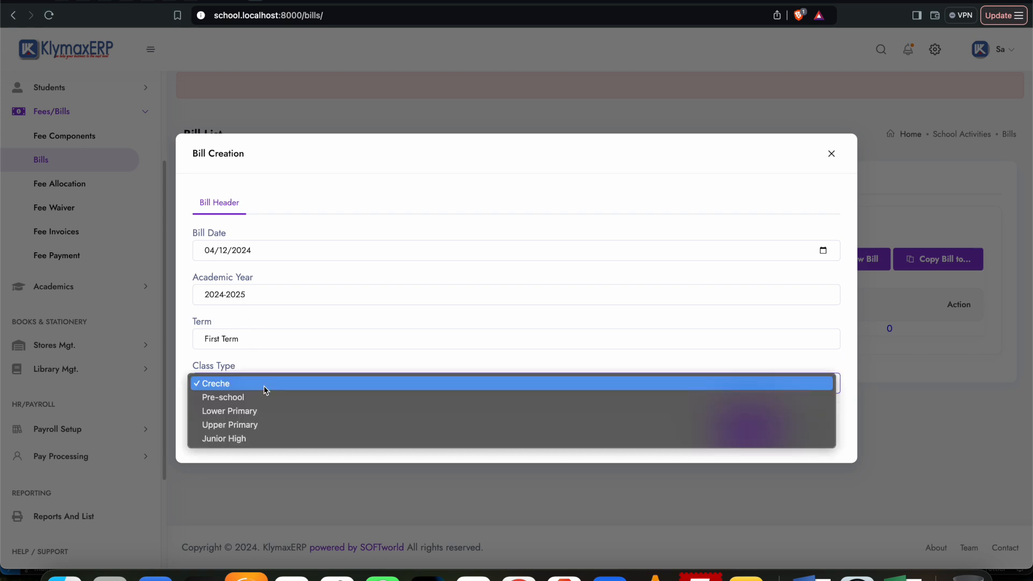
click(263, 383)
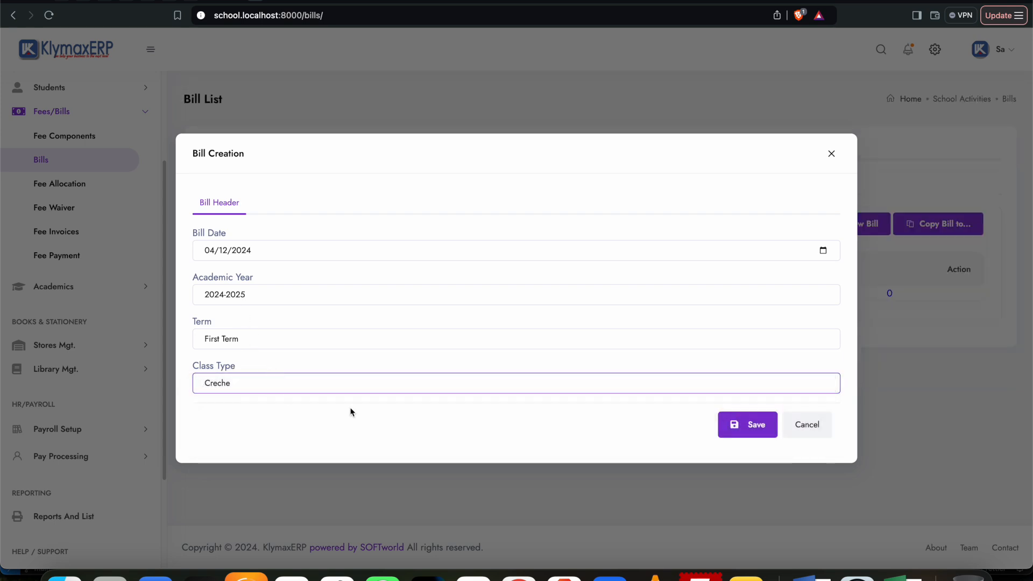
click(745, 426)
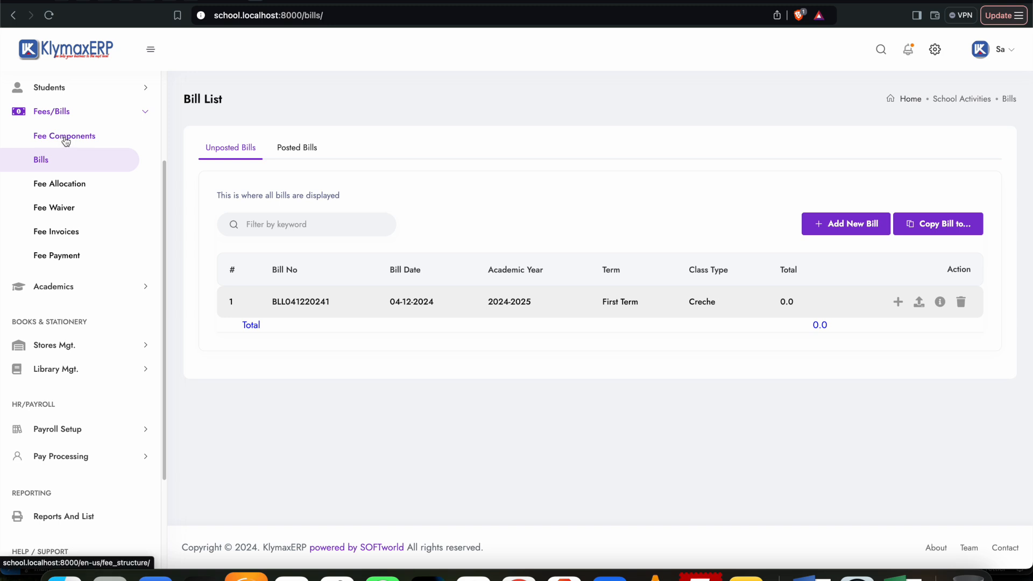
Step: Add a Book Fee item with fee type Stationary and cost 200 to the First Term Creche bill
click(898, 303)
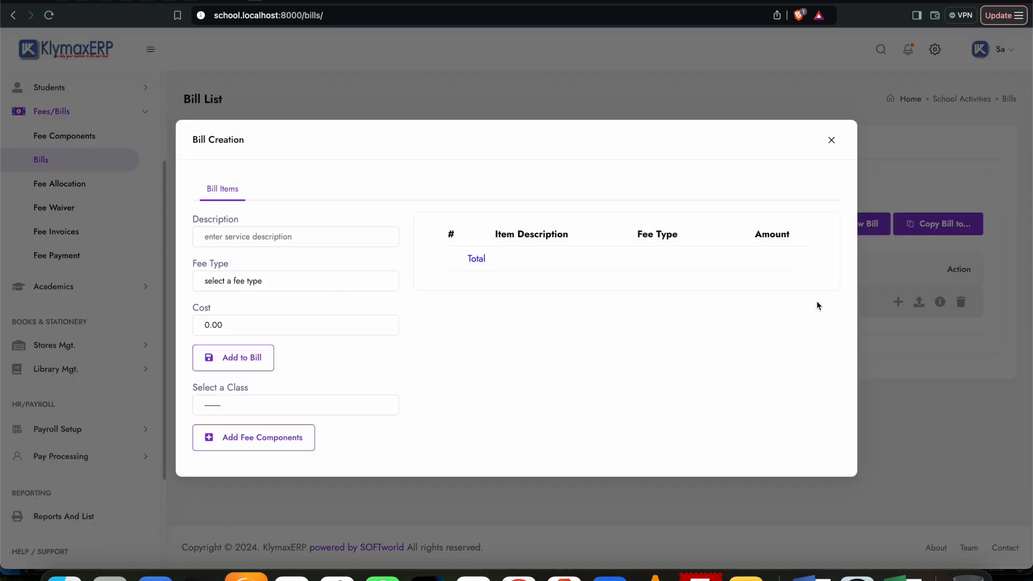
click(244, 235)
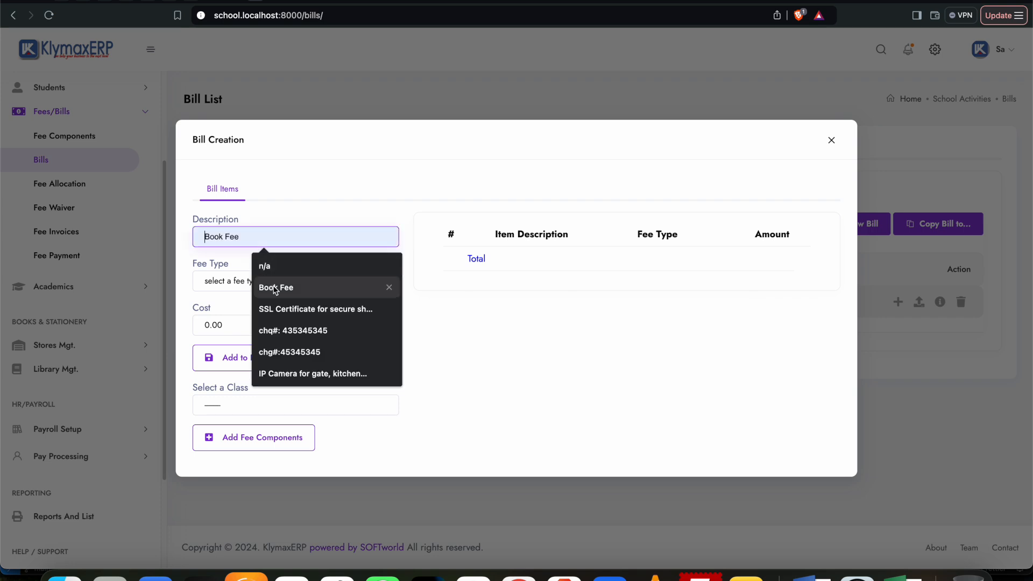
click(275, 285)
click(285, 287)
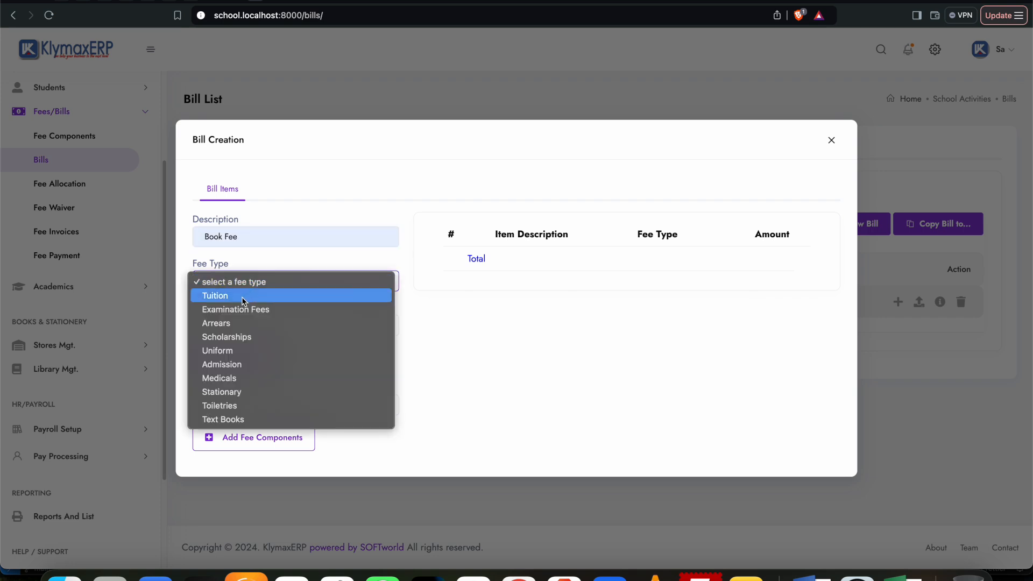
click(231, 391)
drag(237, 325, 197, 324)
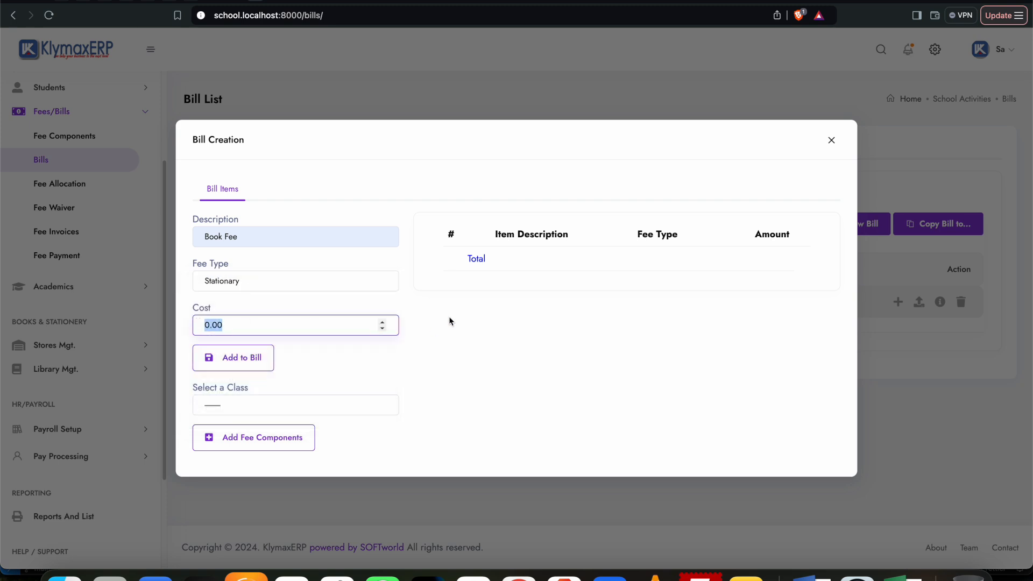
text(200)
click(253, 365)
click(613, 96)
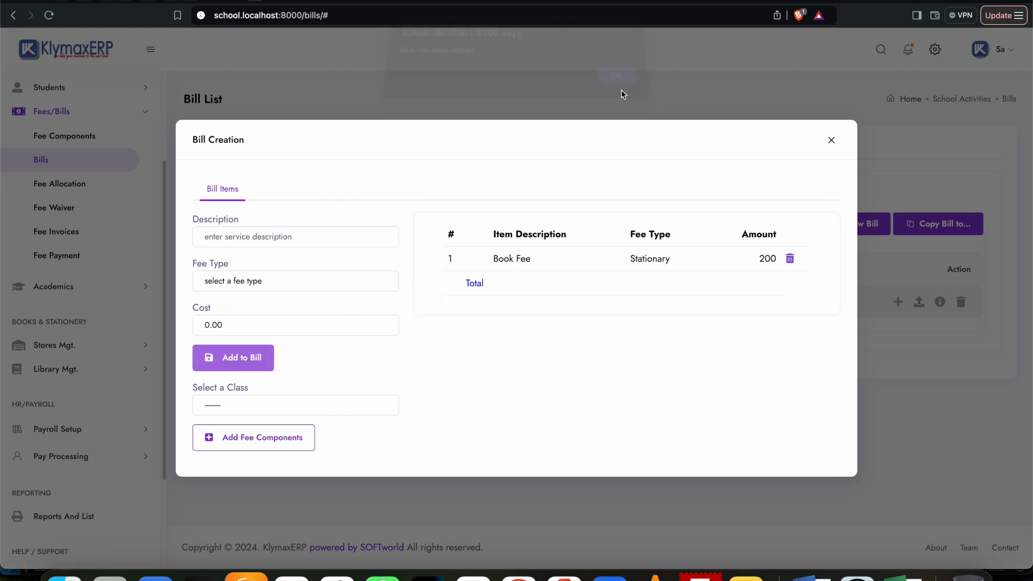
Step: Add an item described as Tution with fee type Tuition and cost 2000 to the Creche bill
click(269, 238)
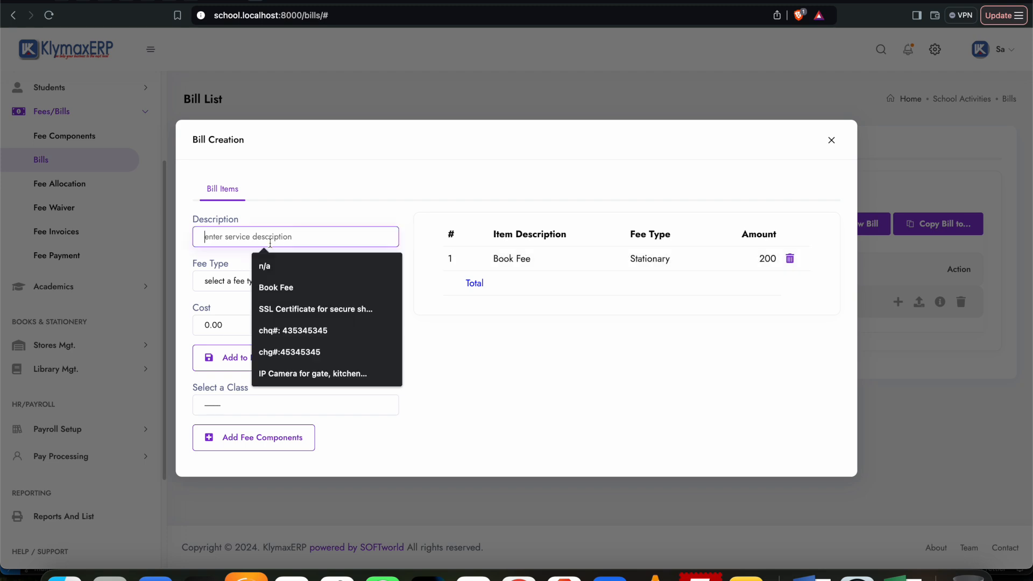
text(Tution)
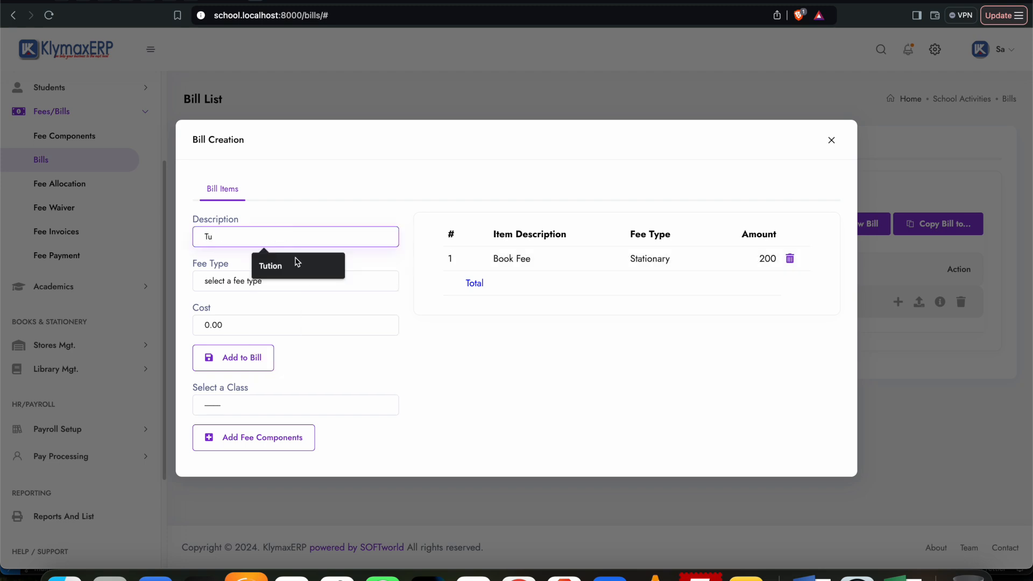
click(295, 264)
click(244, 287)
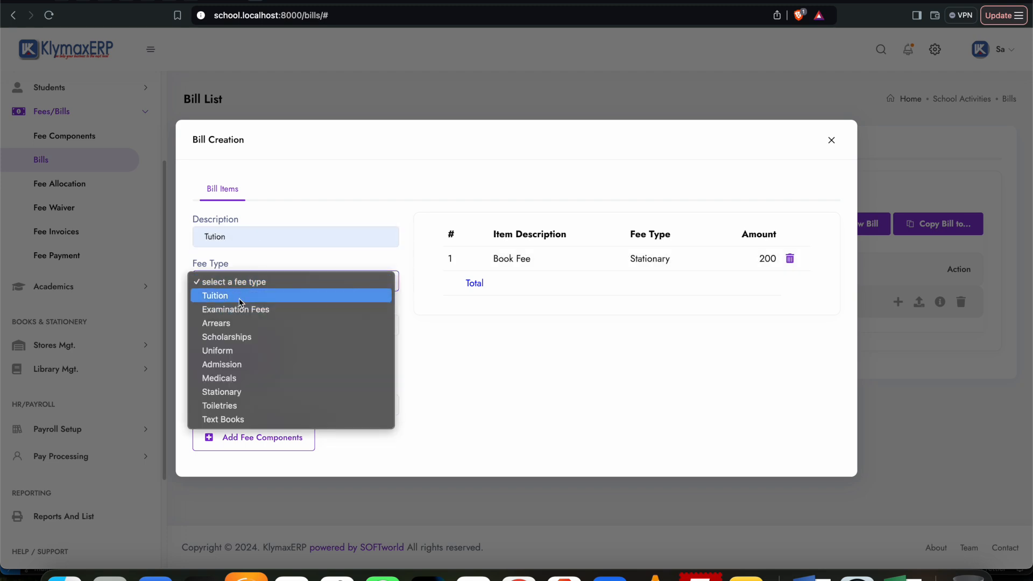
click(239, 298)
click(231, 324)
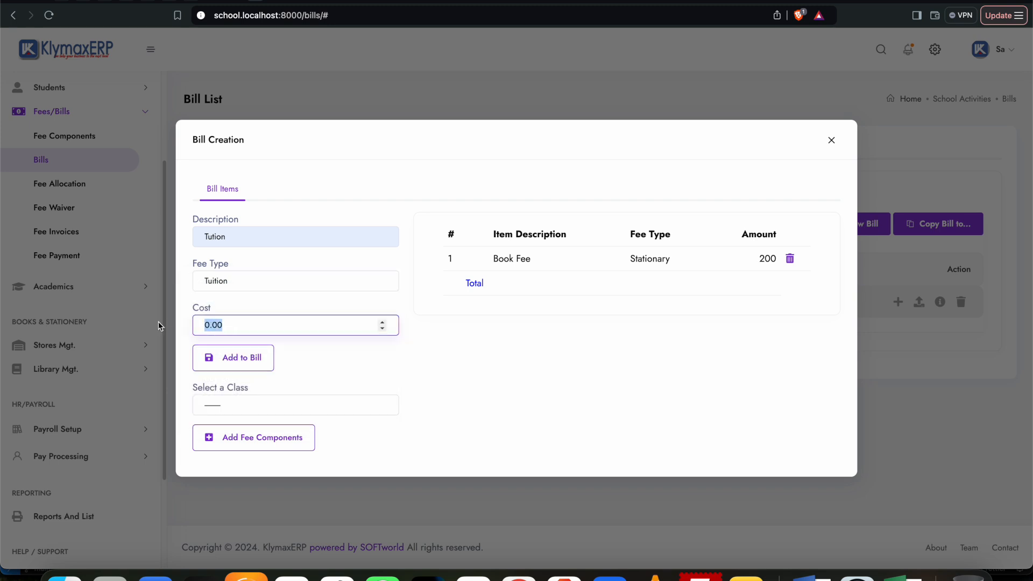
text(2000)
click(244, 357)
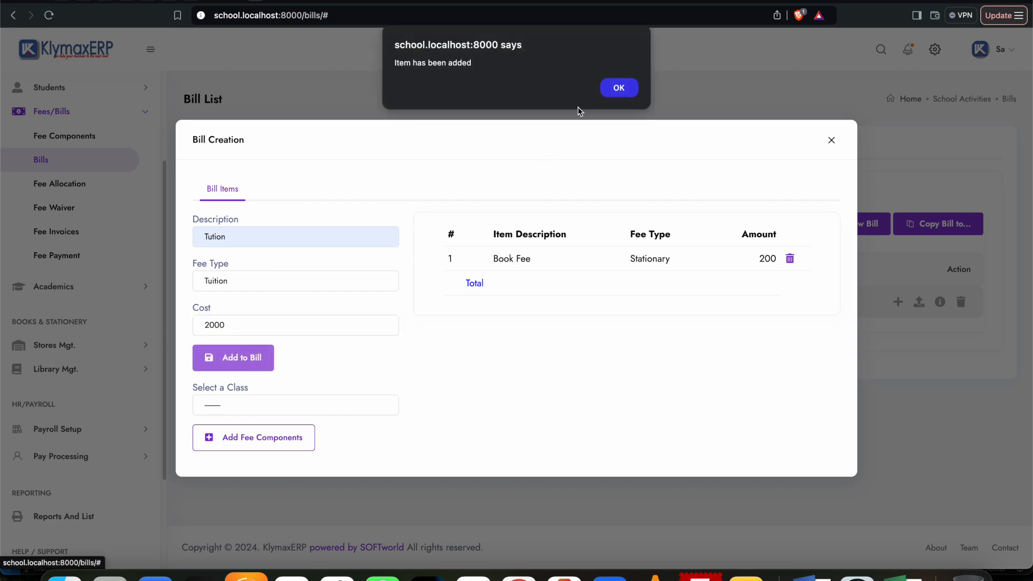
click(629, 89)
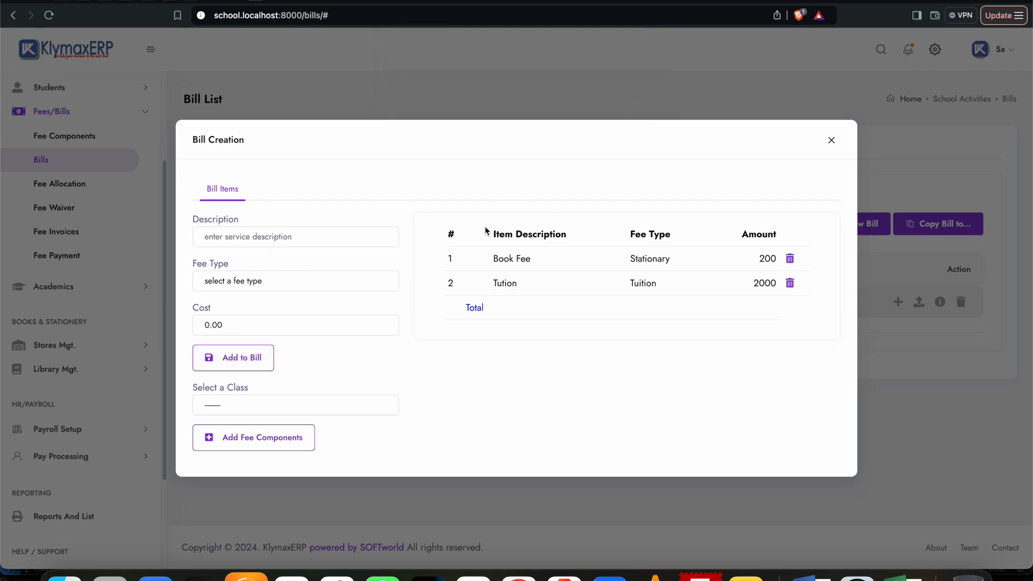
Step: Add an item described as Uniform (2 pairs) with fee type Uniform and cost 500 to the Creche bill
click(271, 237)
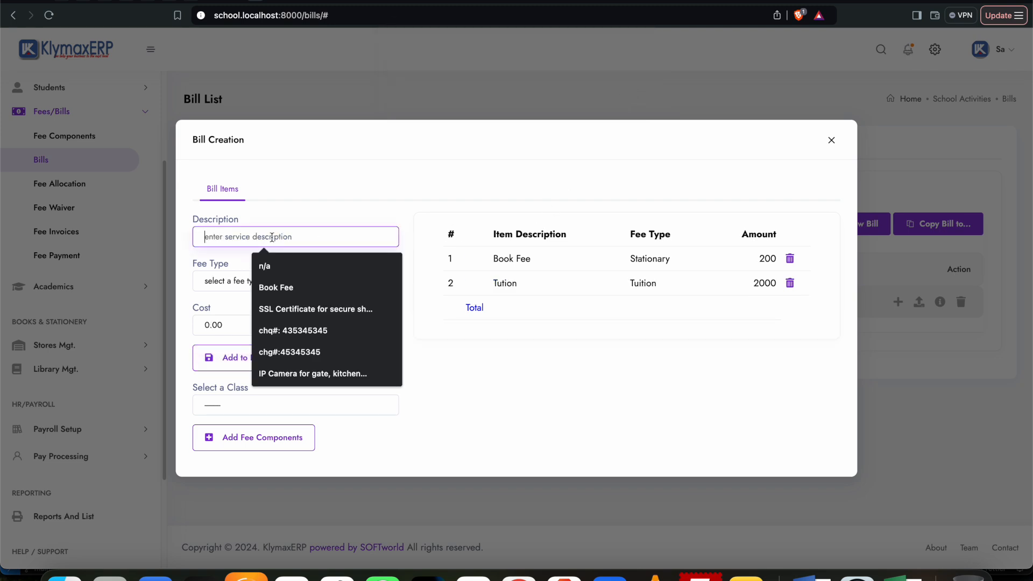
text(Uniform)
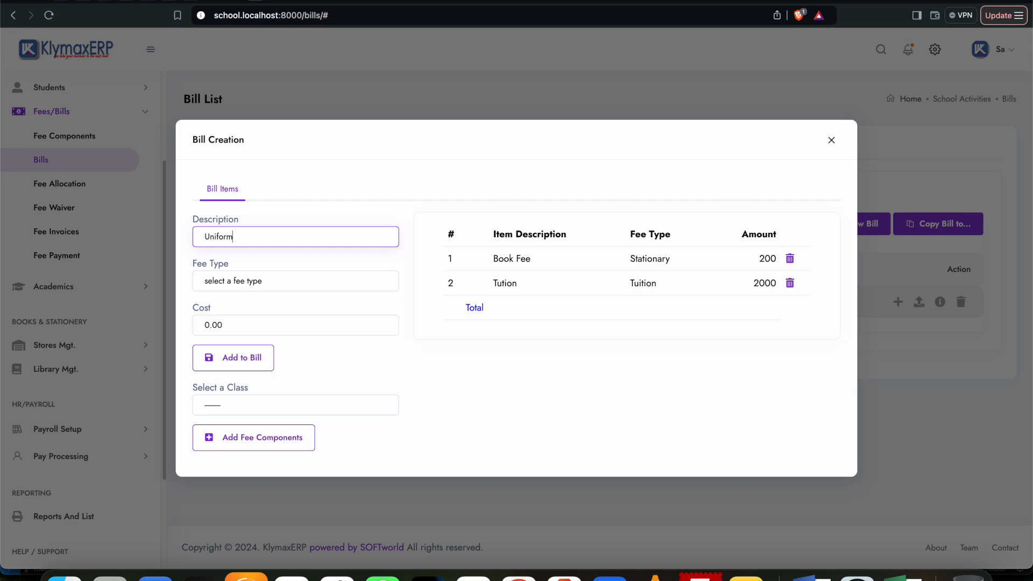
click(279, 283)
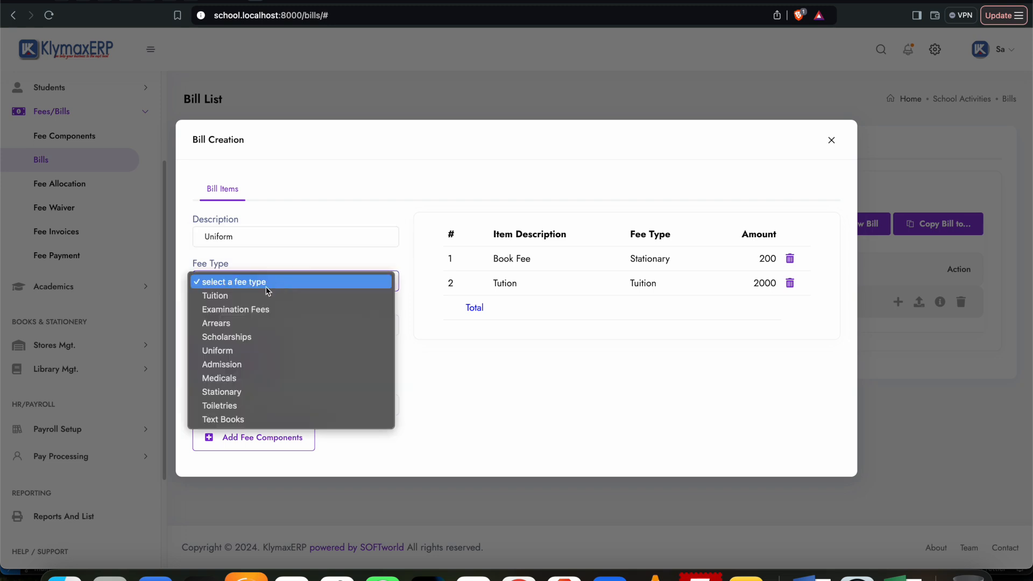
click(233, 350)
key(Tab)
text(5000)
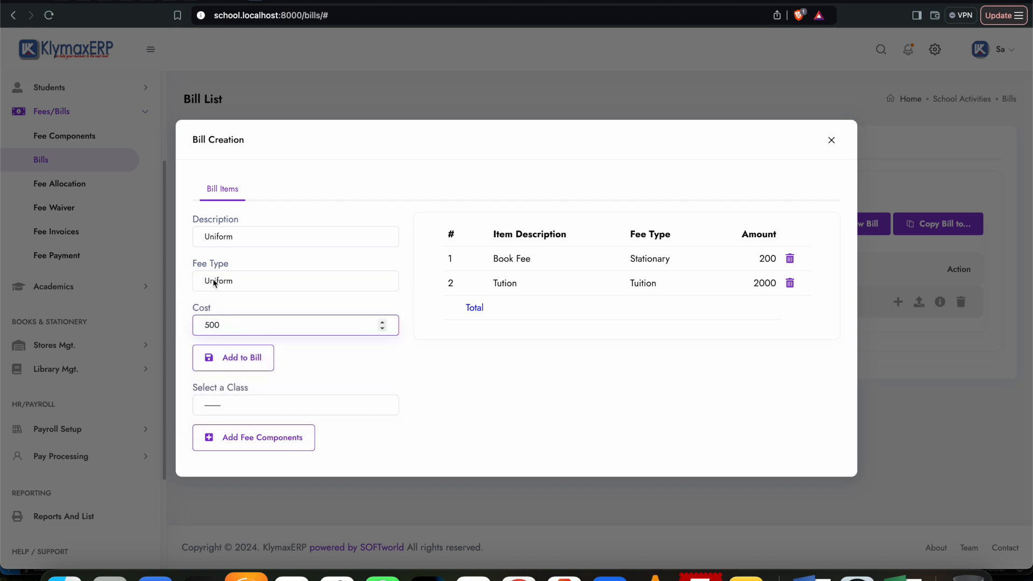
click(253, 283)
click(255, 283)
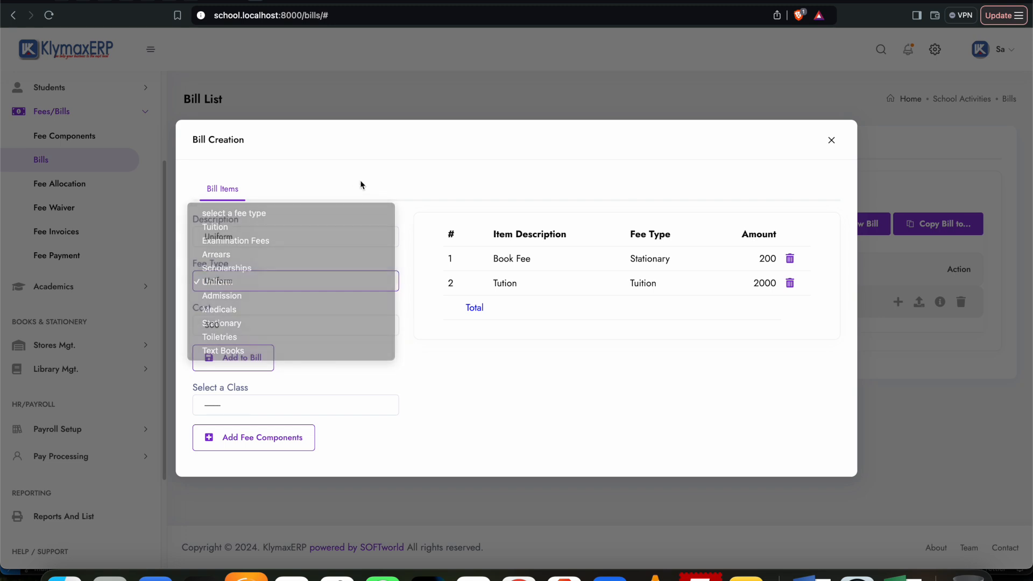
click(270, 237)
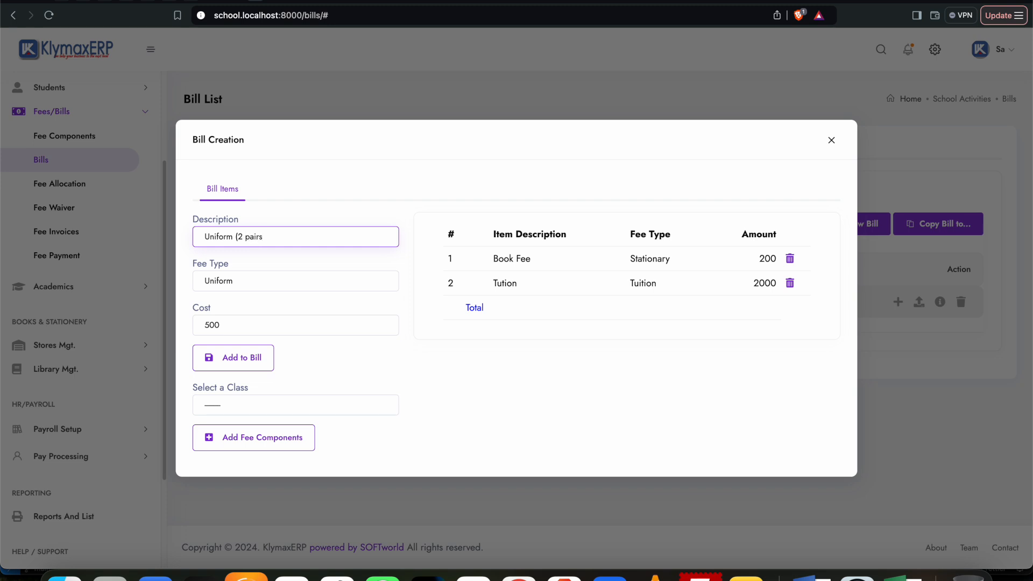
click(257, 361)
click(618, 88)
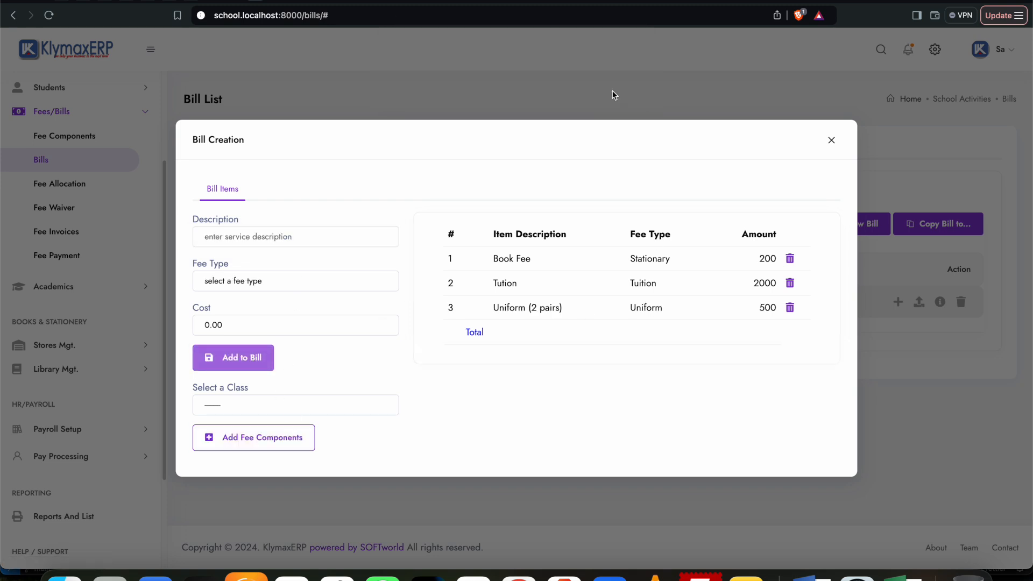
Step: Close the bill items and reload the bill list to check the Creche bill's total
click(832, 141)
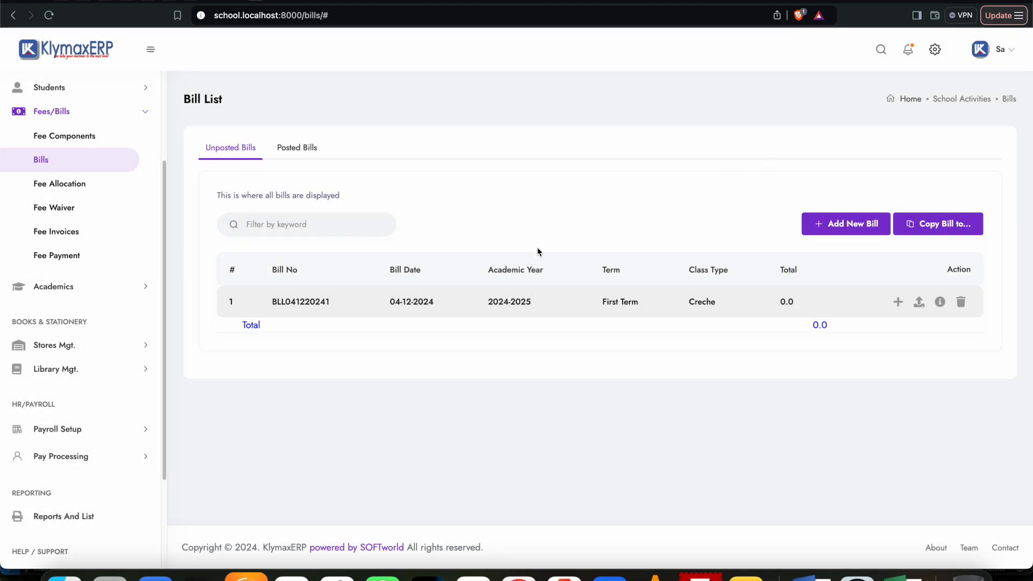
click(49, 15)
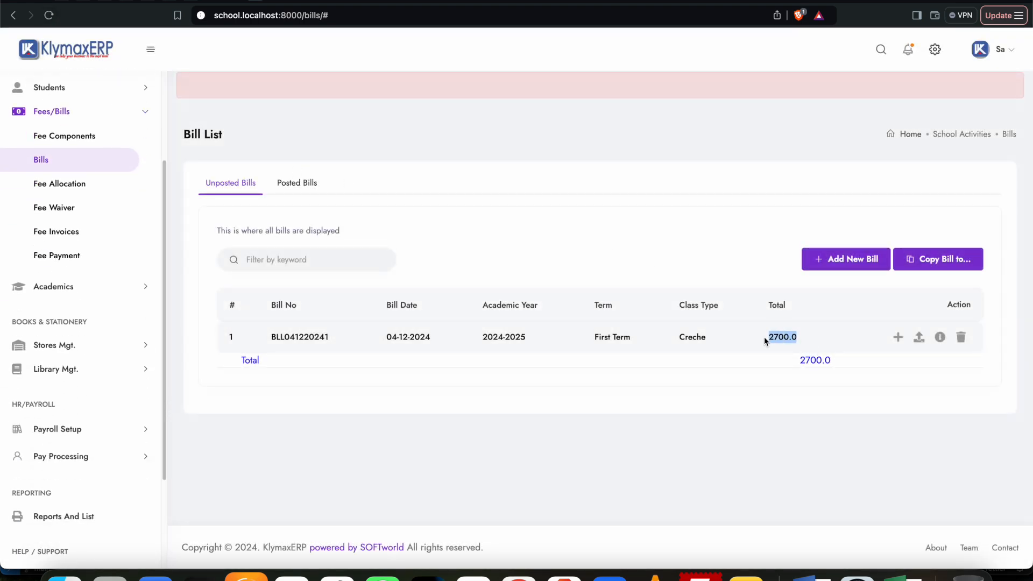
click(343, 356)
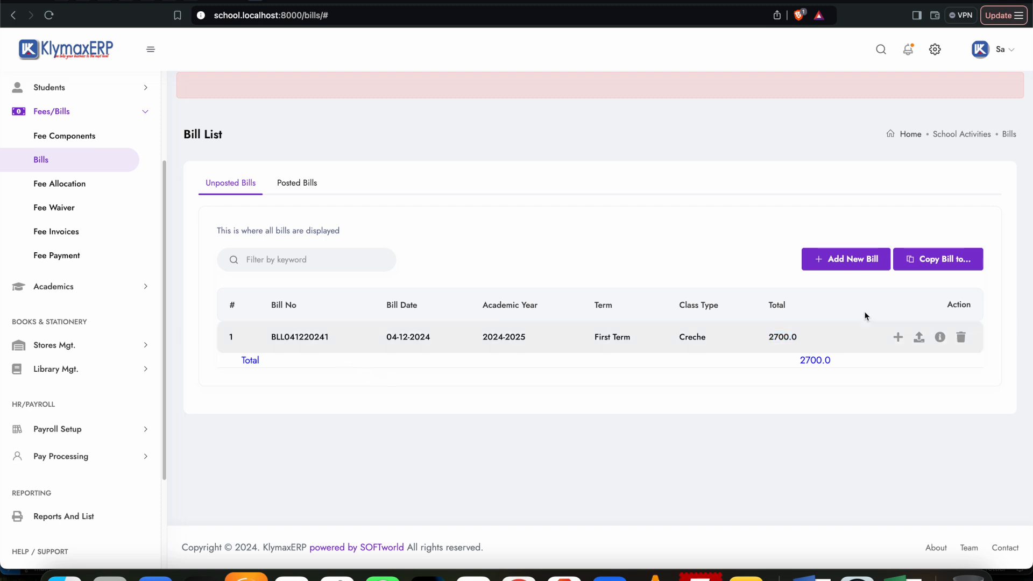
click(849, 259)
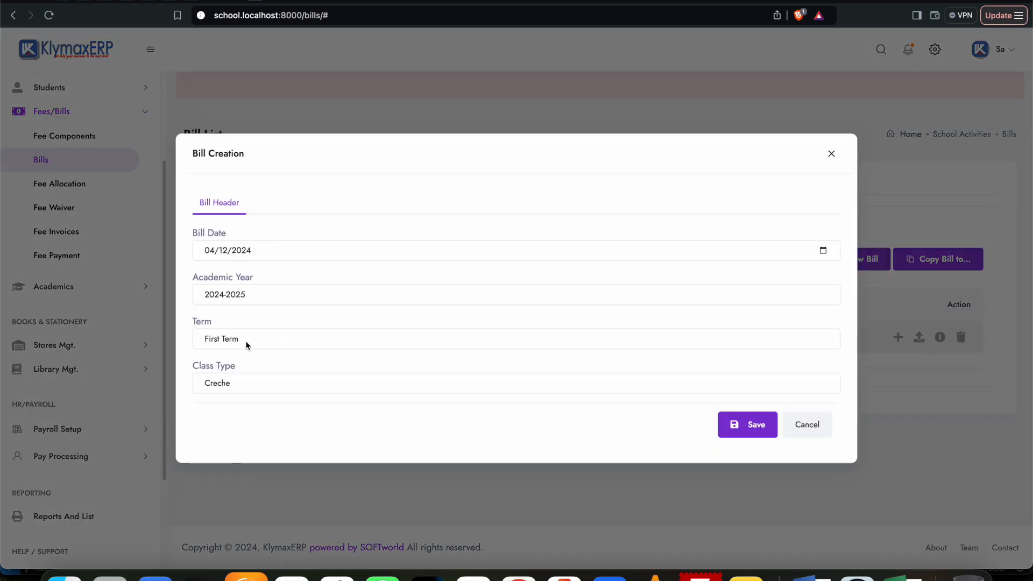
click(233, 381)
click(228, 398)
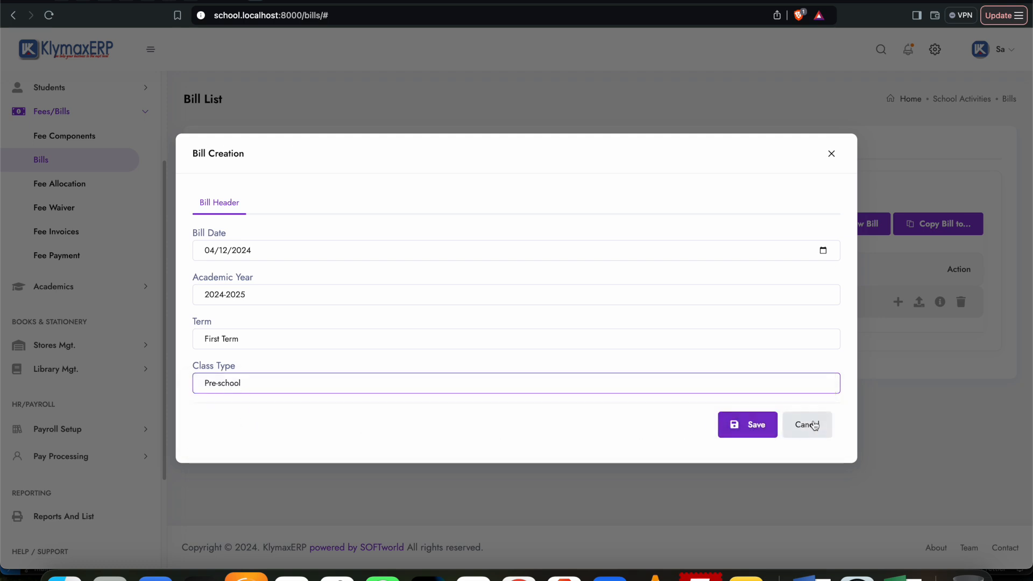
click(291, 388)
click(243, 400)
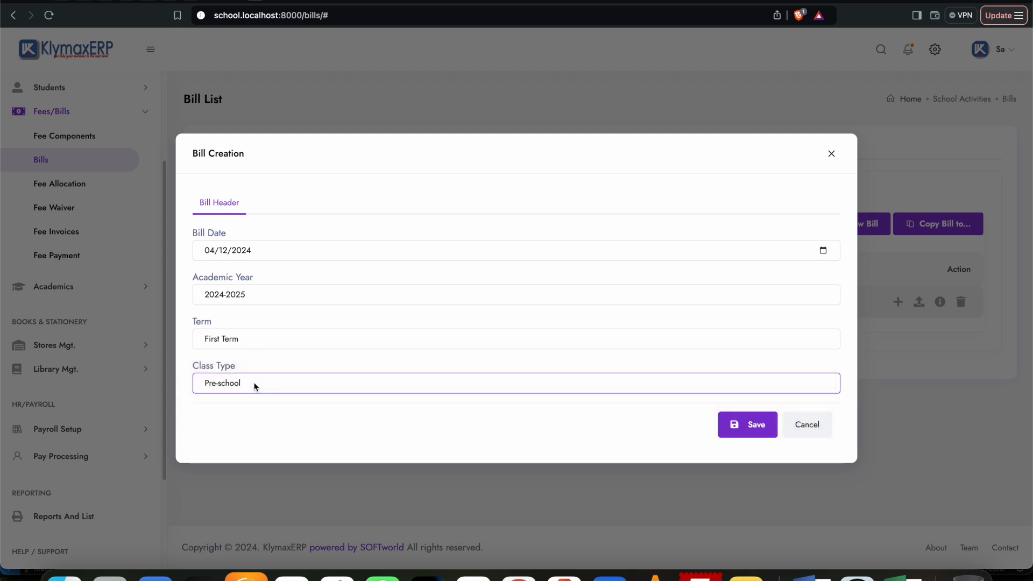
click(253, 384)
click(242, 397)
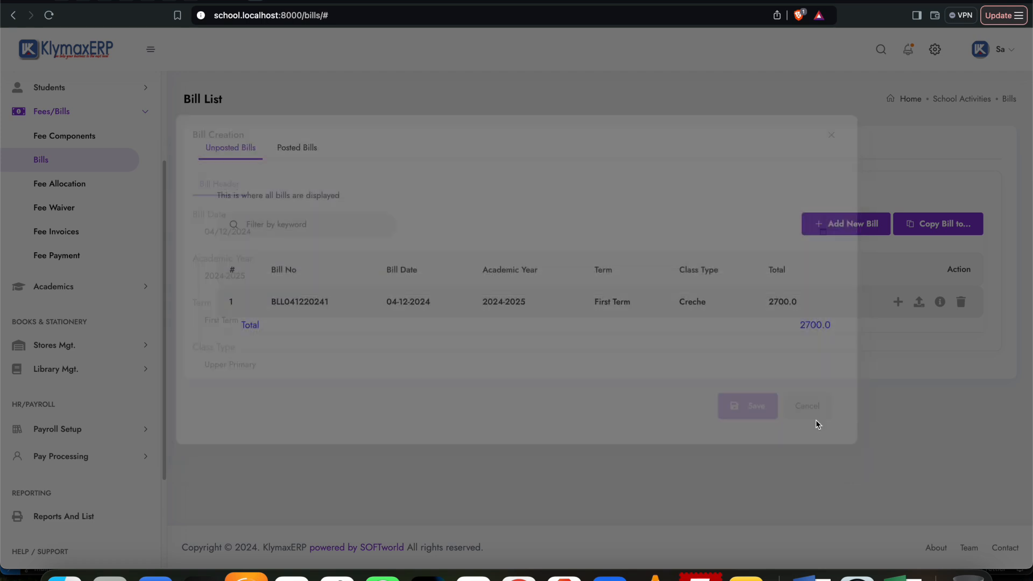
click(815, 421)
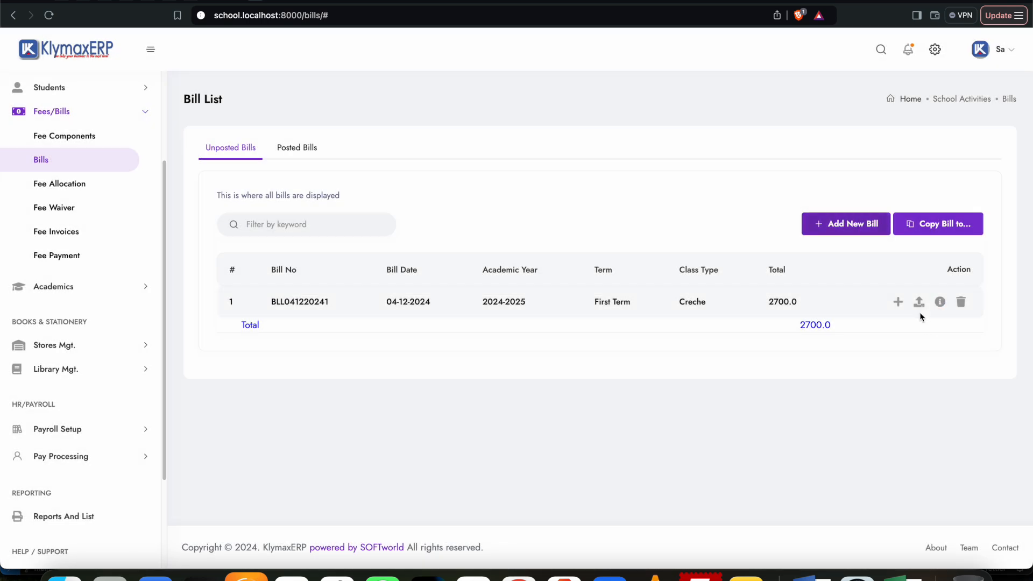
Step: Replace the Creche bill's footer message with "A bar of Key soap" and "Medium bag of powdered soap" on separate lines, and save it
click(939, 303)
drag(398, 180, 311, 188)
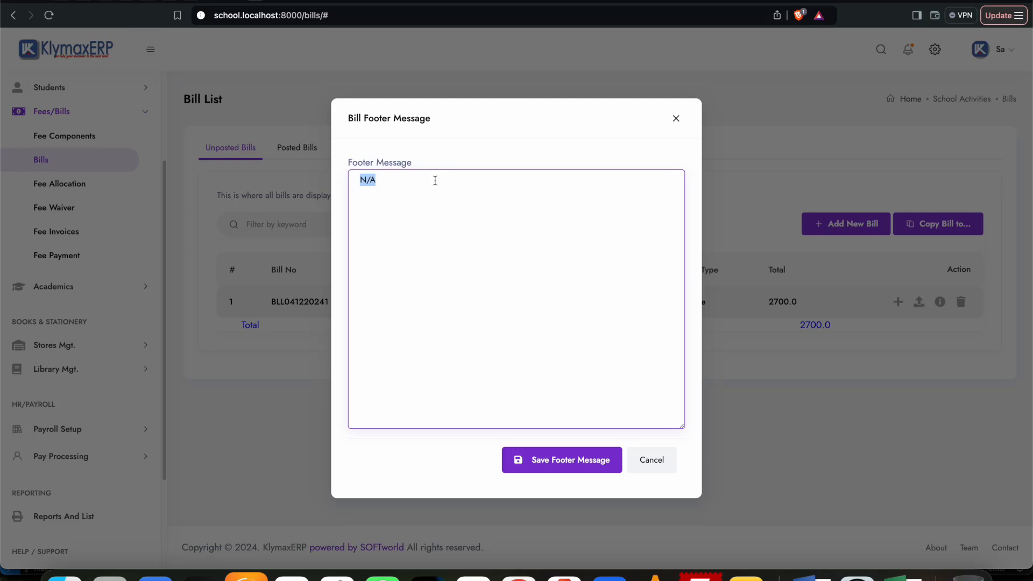
text(S)
text( ba)
text(r of Key soap)
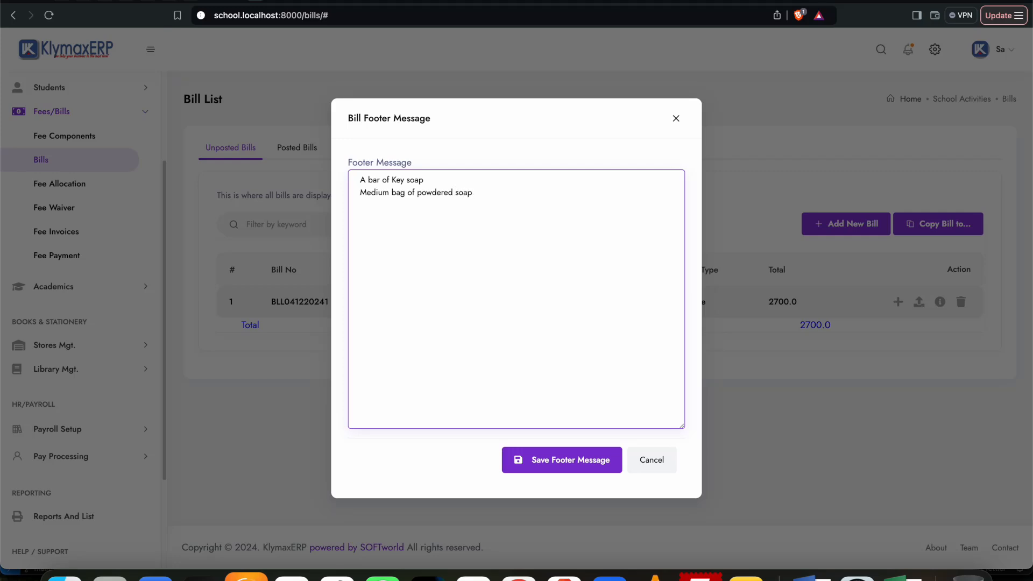
click(569, 460)
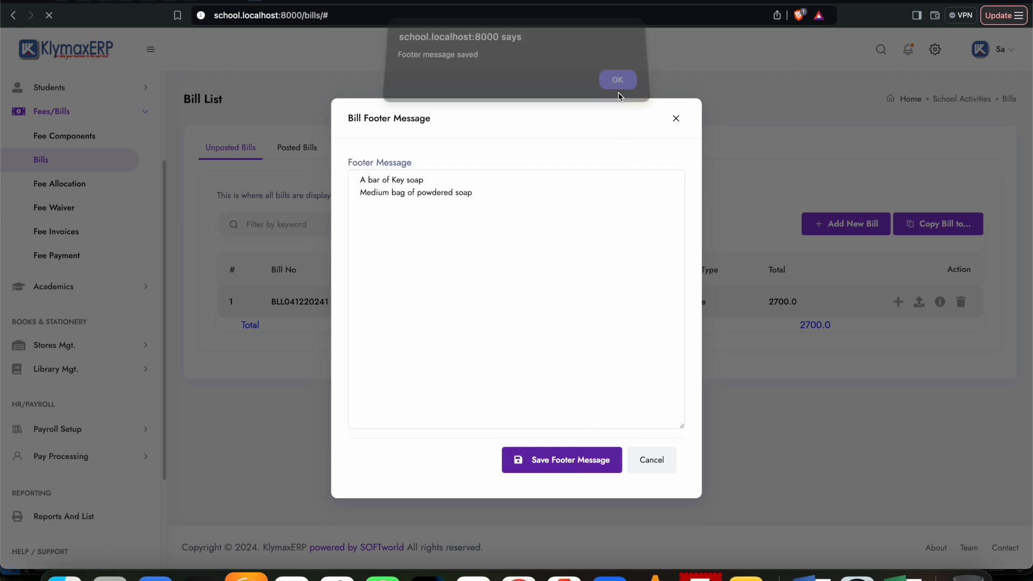
click(618, 90)
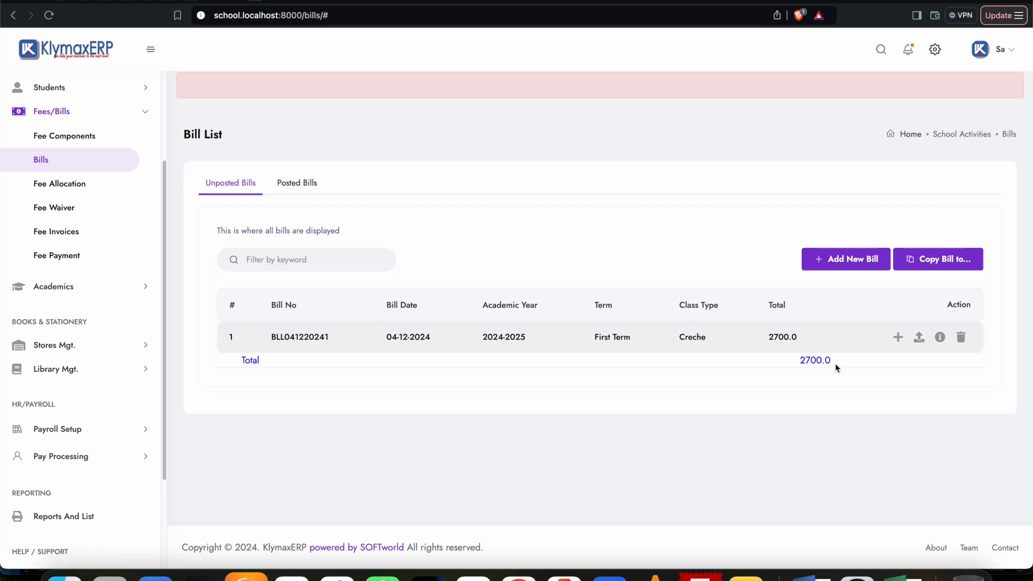
Step: Start deleting the Creche bill but cancel the deletion, and review the bill's saved footer message
click(958, 304)
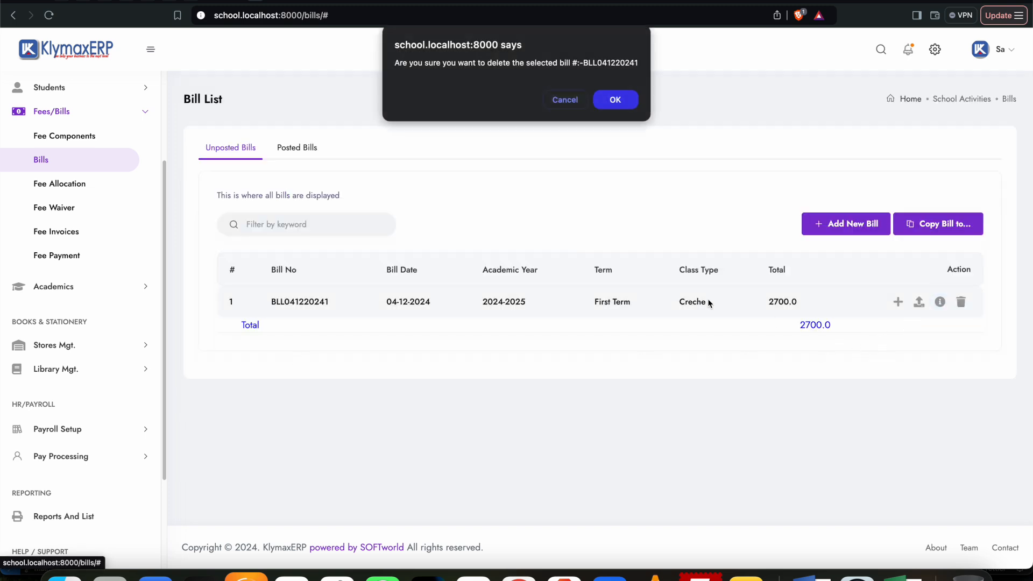
click(560, 101)
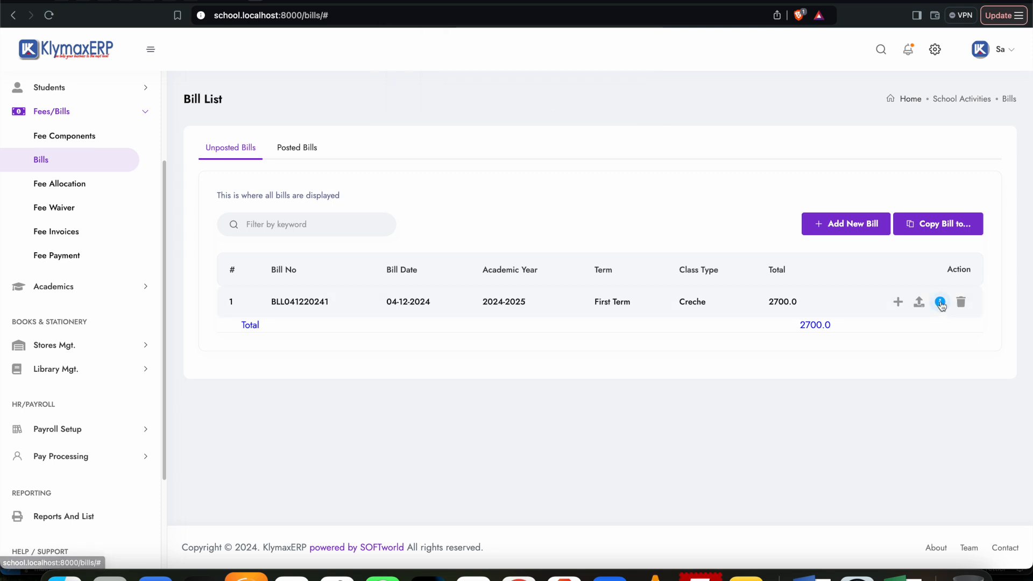
click(940, 302)
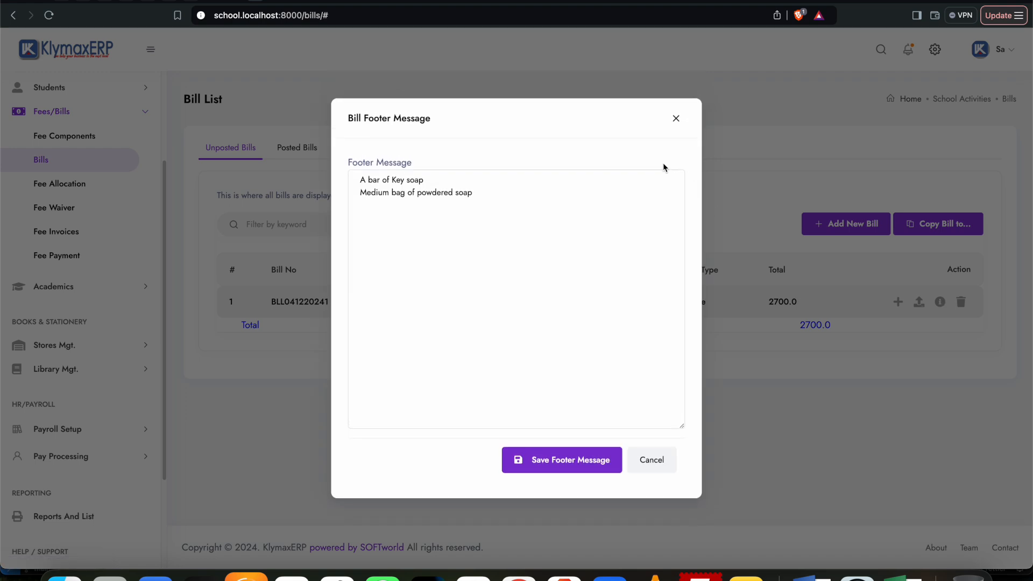
click(675, 118)
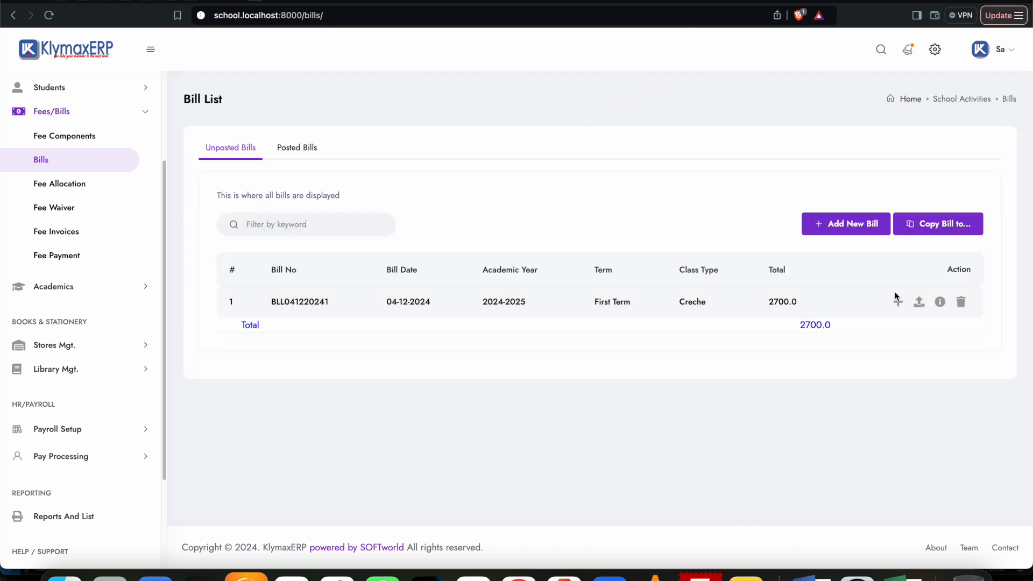
Step: Post the First Term Creche bill and confirm the irreversible posting
click(919, 302)
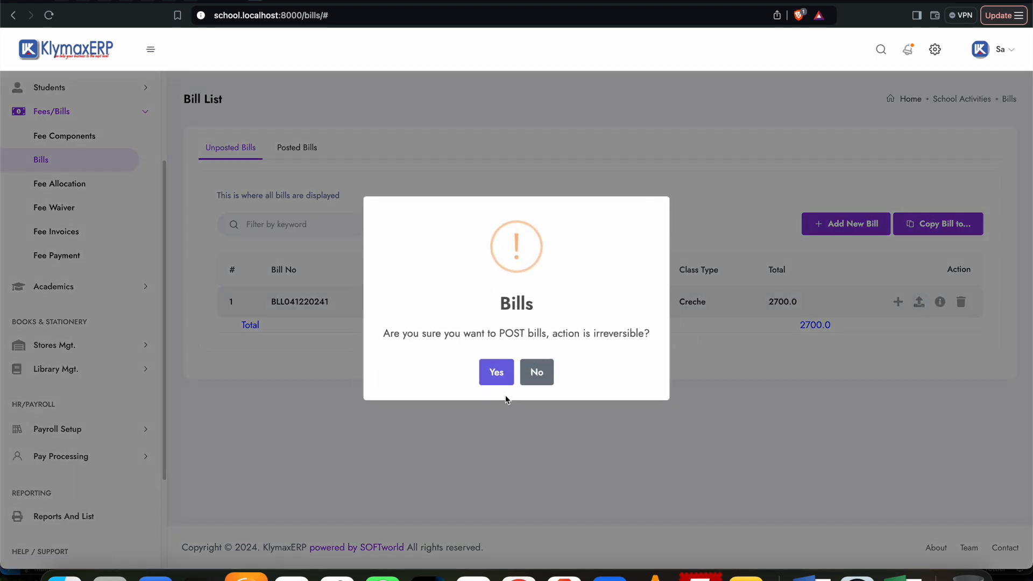
click(497, 376)
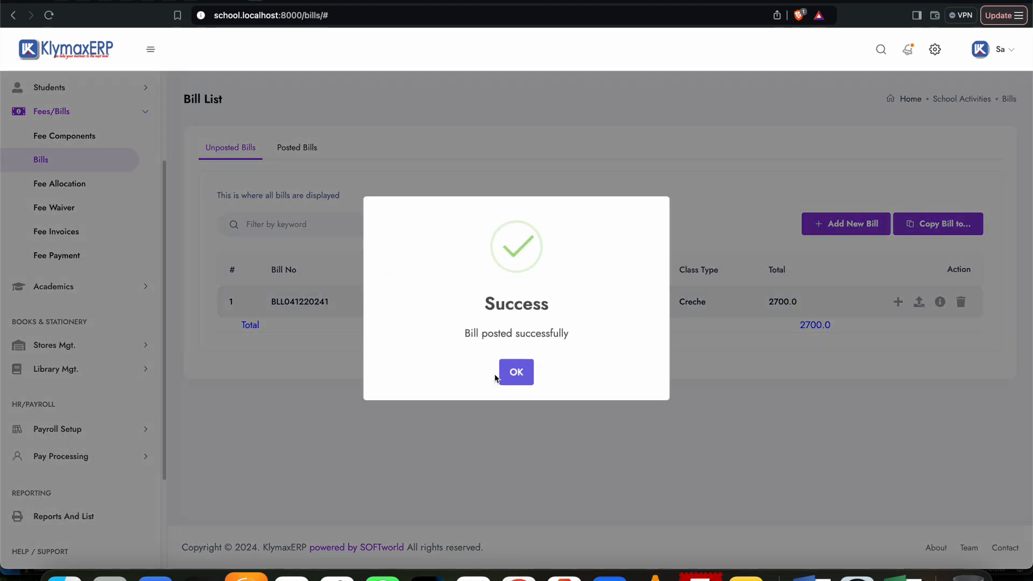
click(517, 376)
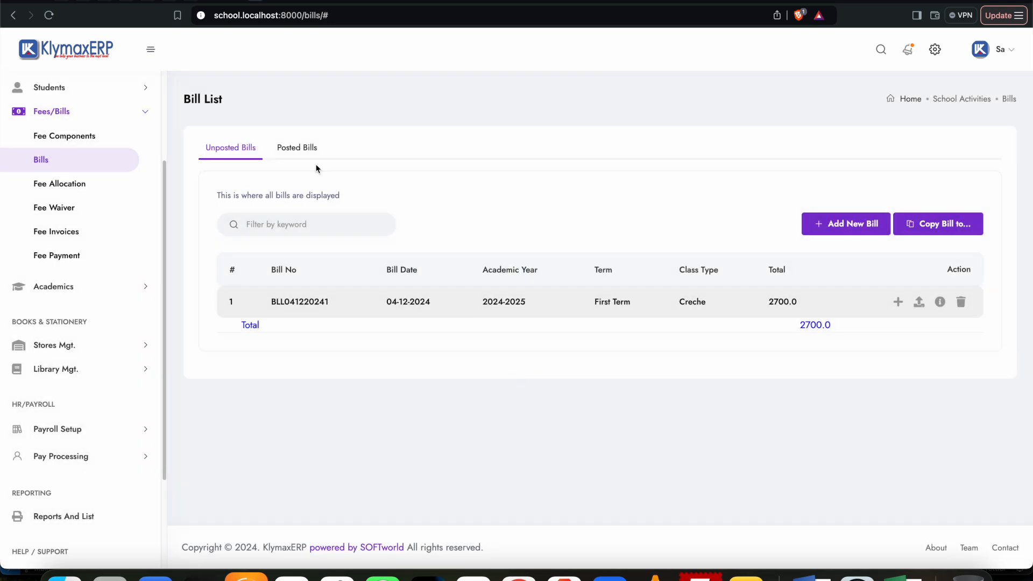
Step: Reload the bill list and check the posted bills before returning to the unposted ones
click(49, 16)
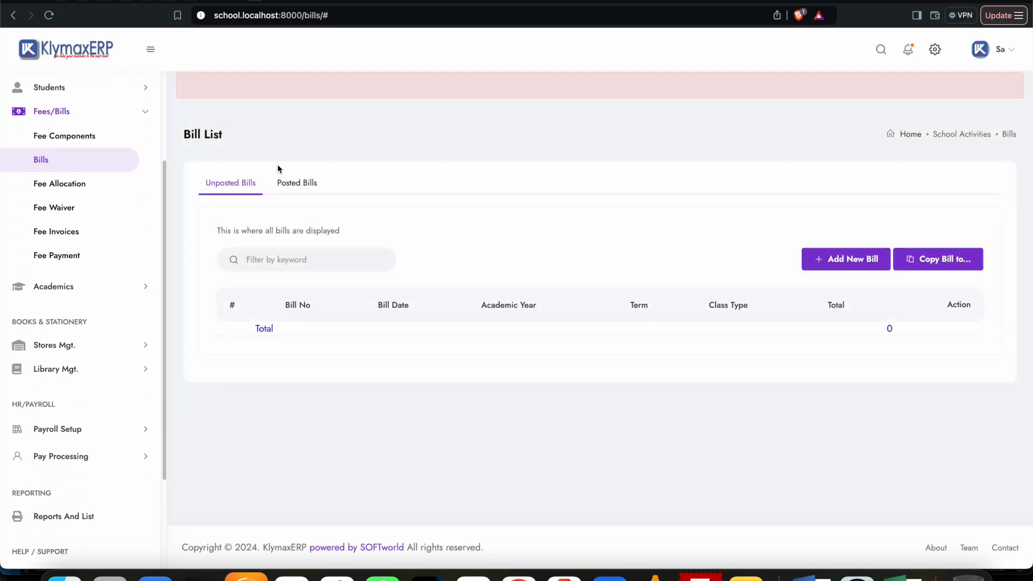
click(301, 183)
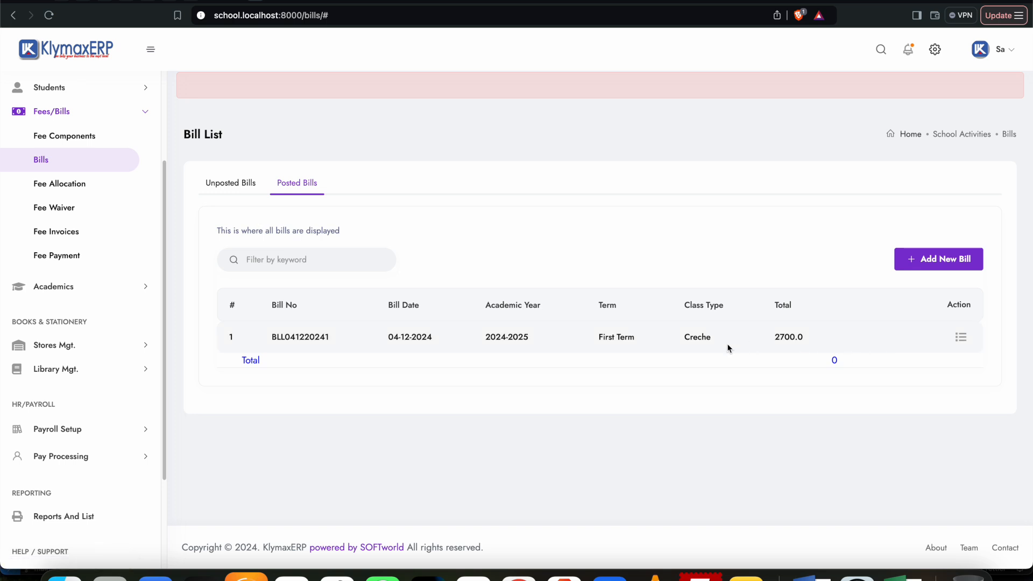
click(239, 189)
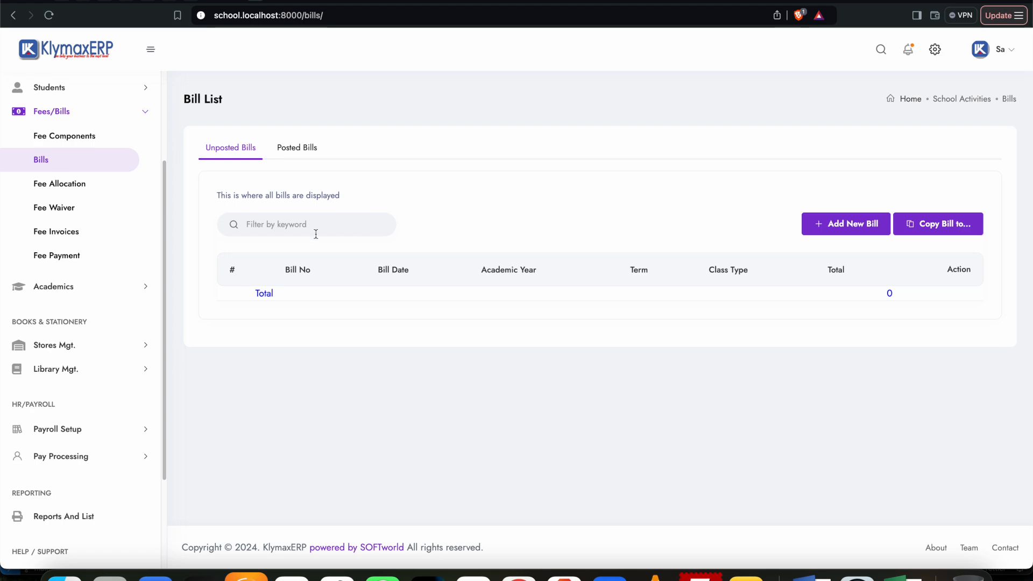
Step: Open the fee payment list and examine the First Term fee balances of the Creche students
click(58, 257)
scroll(843, 351, down, 2)
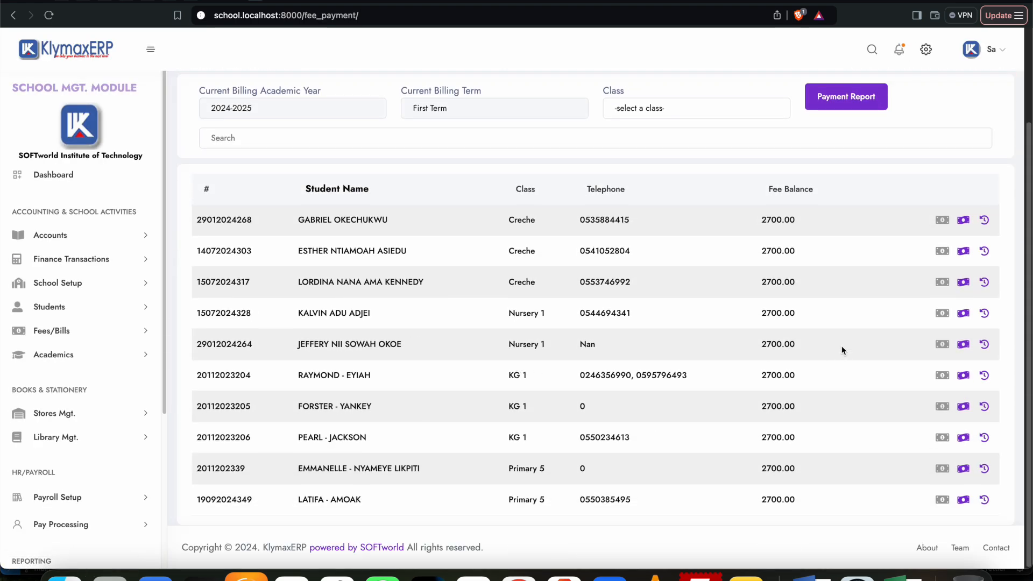
drag(760, 221, 824, 282)
click(828, 295)
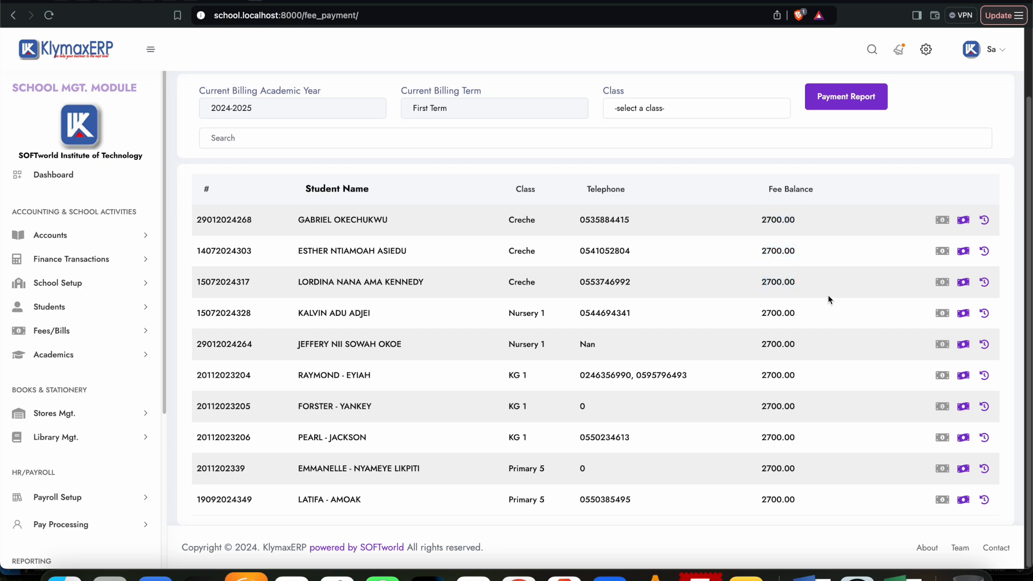
Step: Examine the bulk payment form for the first listed Creche student and cancel it without recording a payment
click(943, 221)
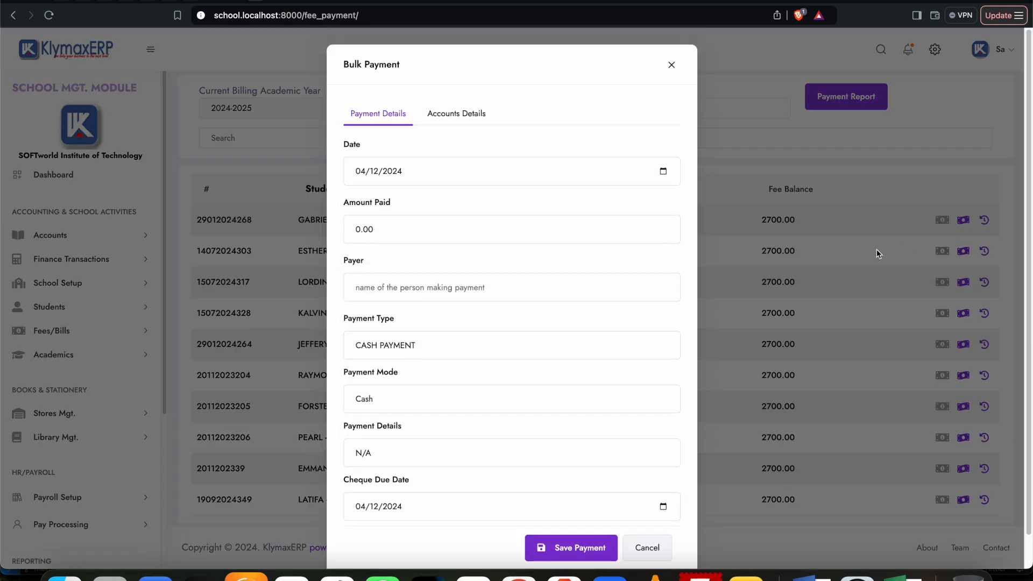
scroll(535, 385, down, 1)
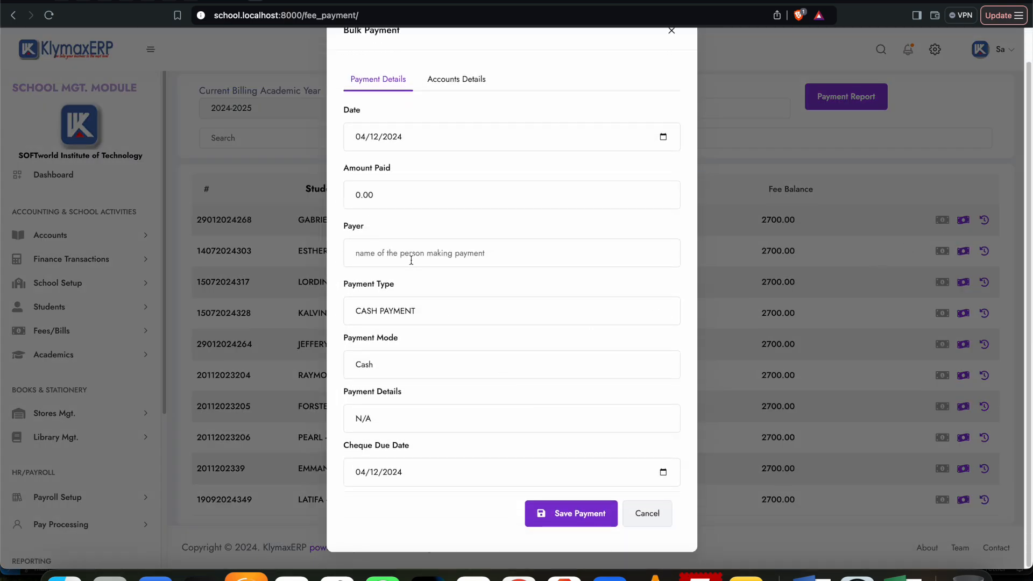
click(345, 198)
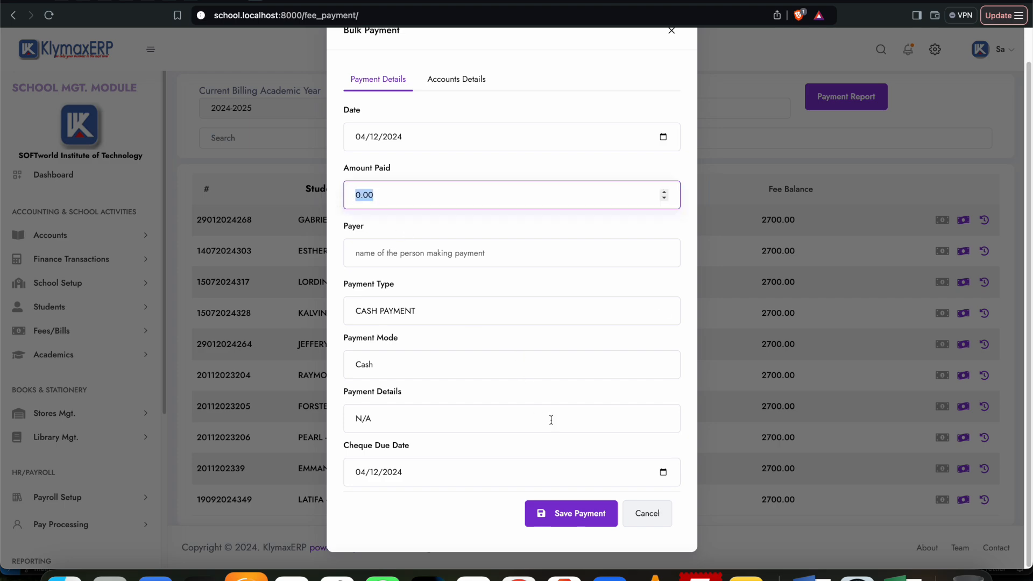
click(658, 515)
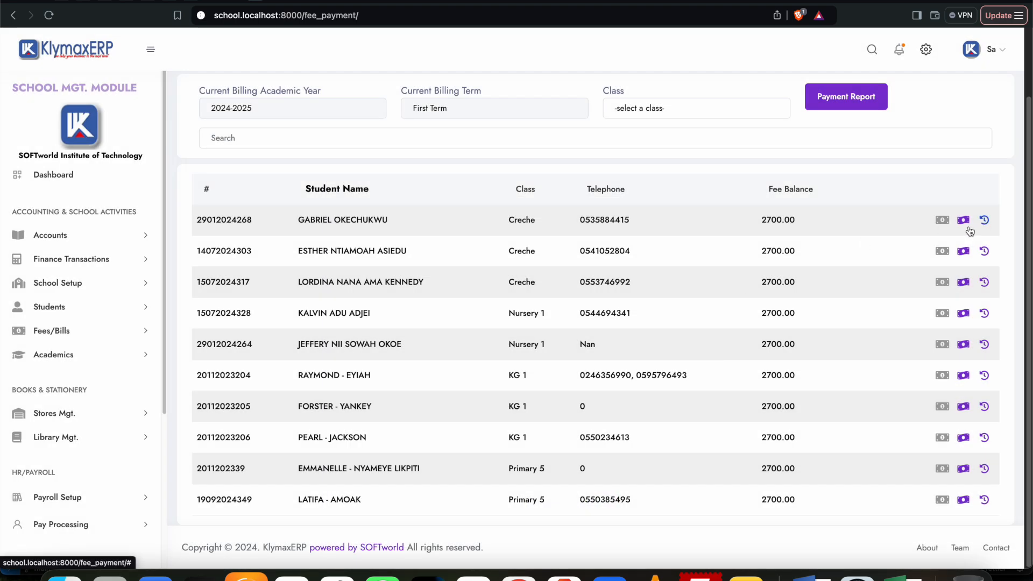
Step: View the first Creche student's itemized payment list and inspect the payment form for the Uniform (2 pairs) item, closing it without saving
click(963, 221)
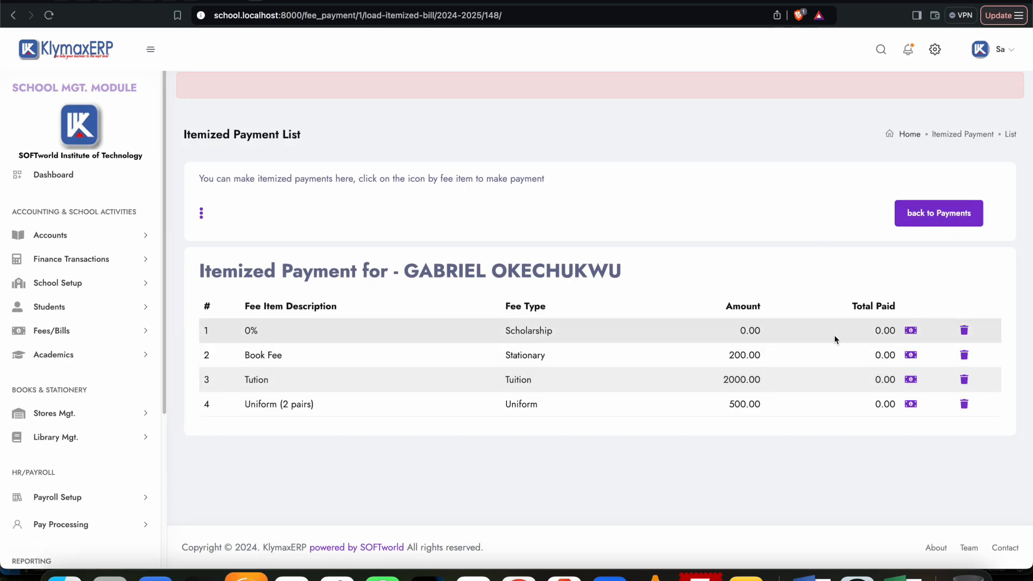
scroll(350, 355, down, 1)
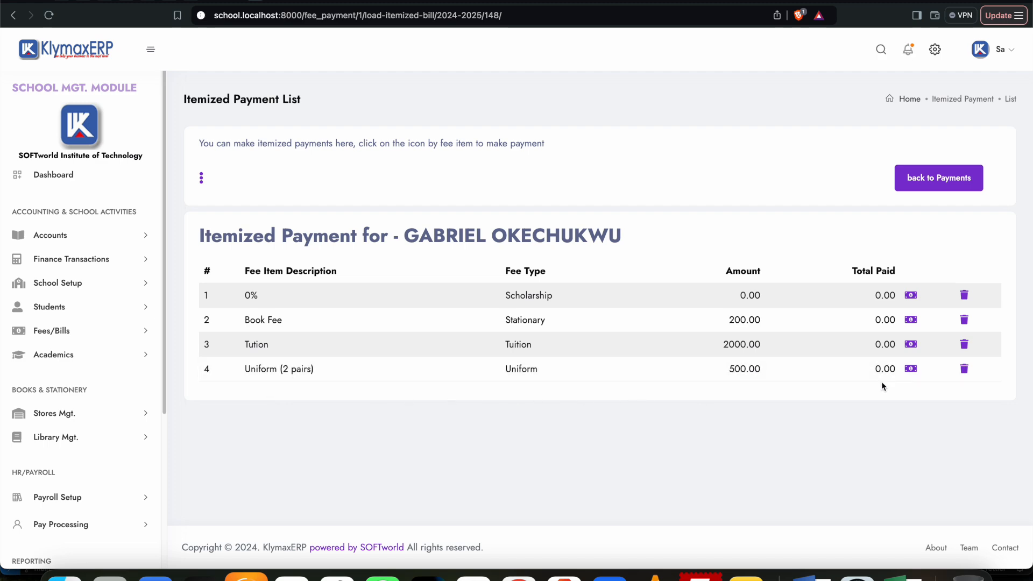
click(911, 368)
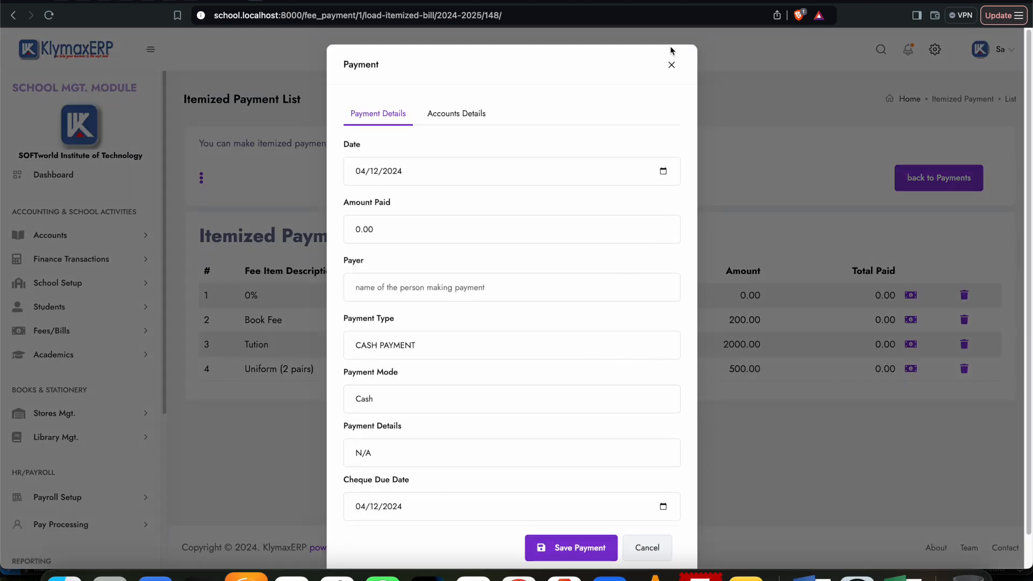
click(671, 65)
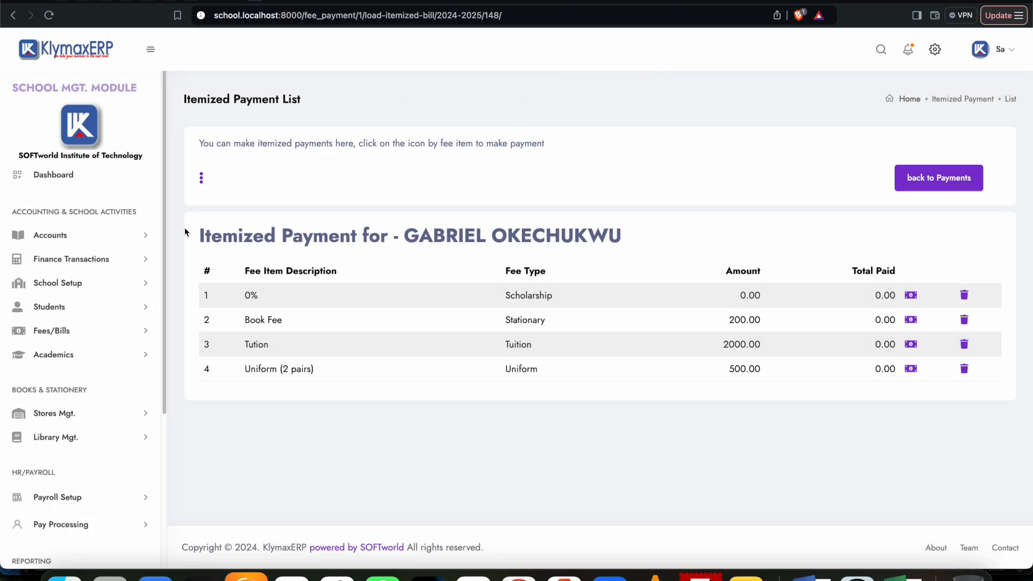
Step: List the First Term fee invoices for the Creche class and view the first student's printable bill down to its footer notice
click(62, 330)
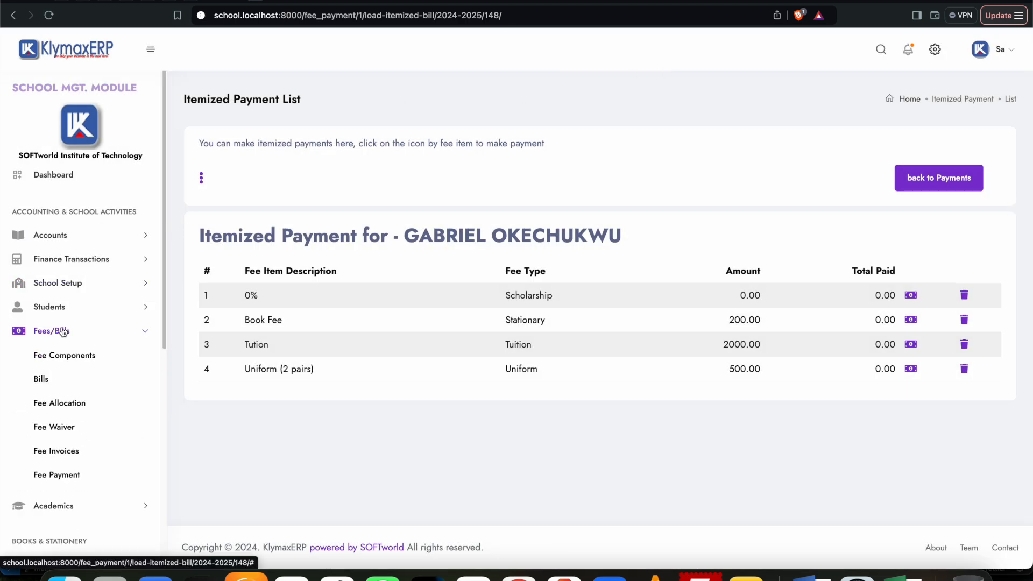
click(67, 453)
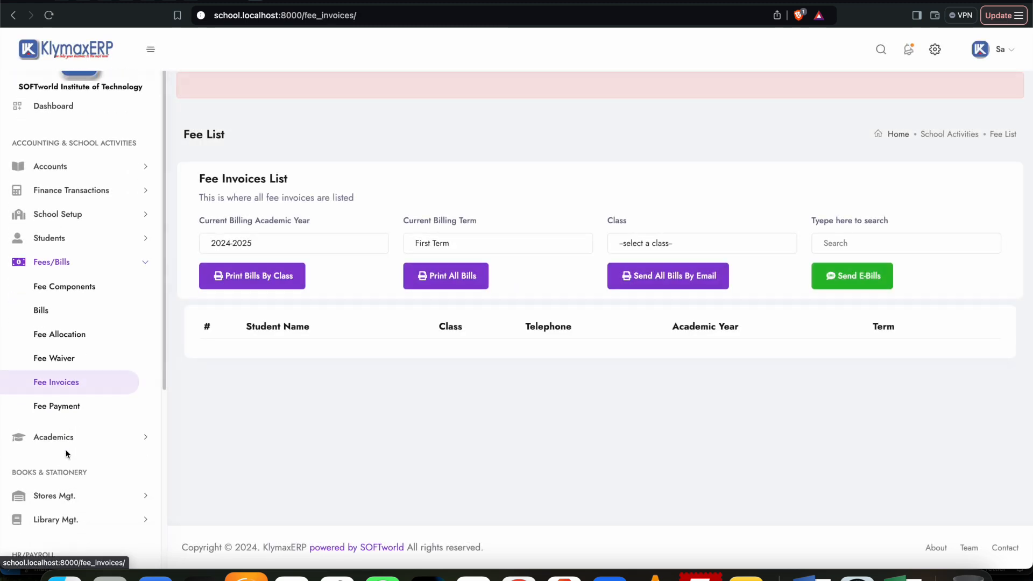
click(671, 246)
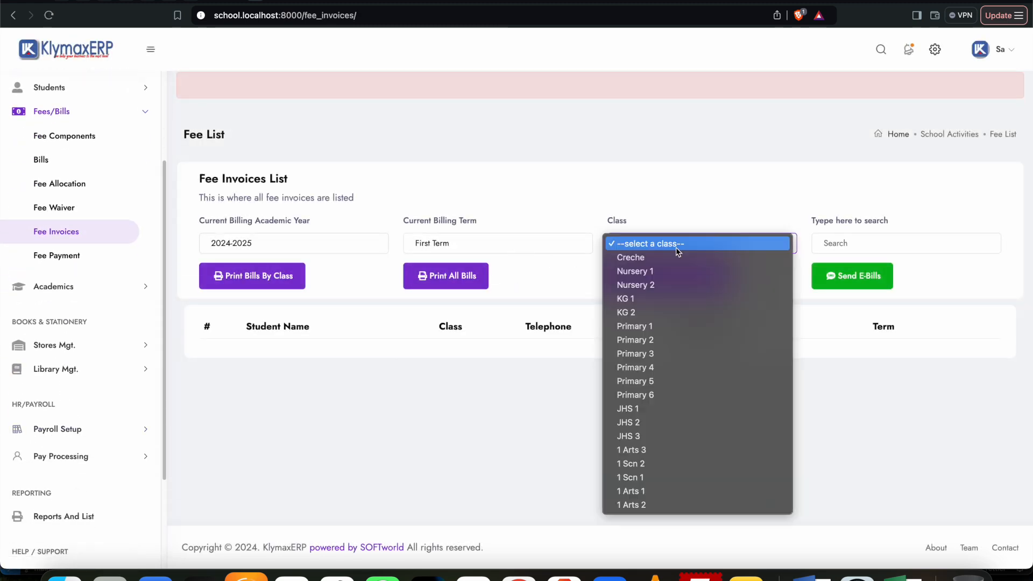
click(661, 257)
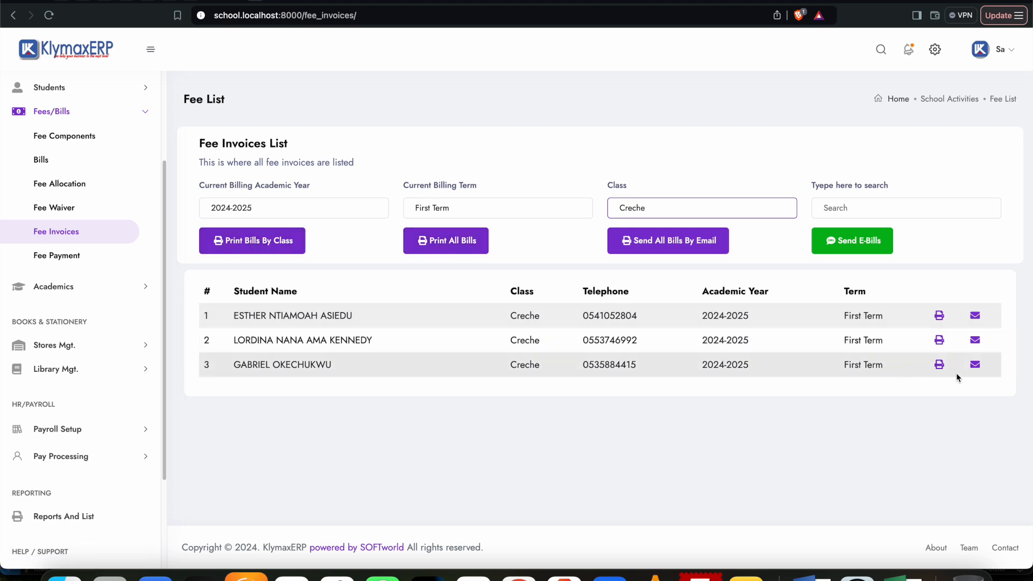
click(939, 315)
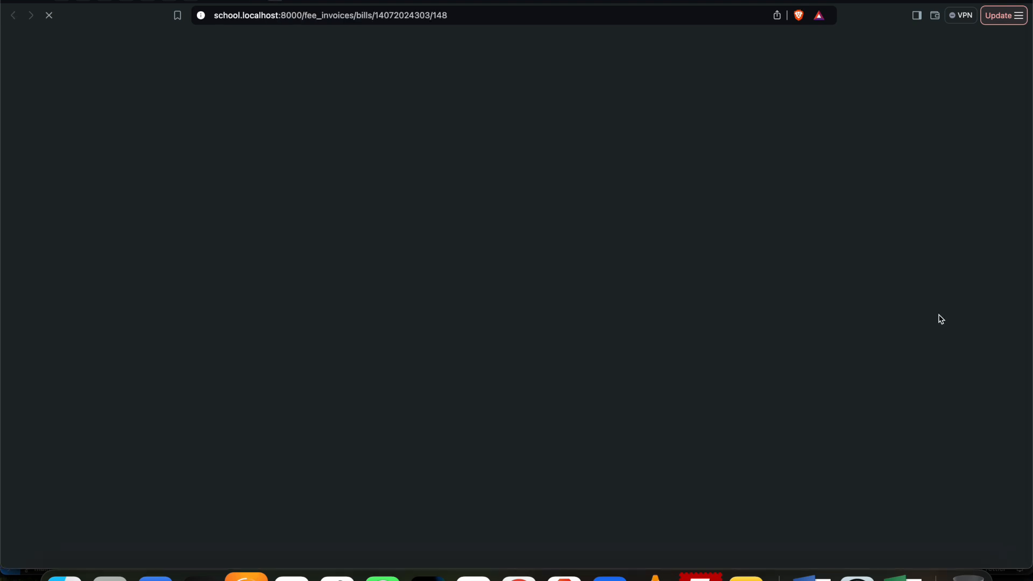
scroll(772, 343, down, 3)
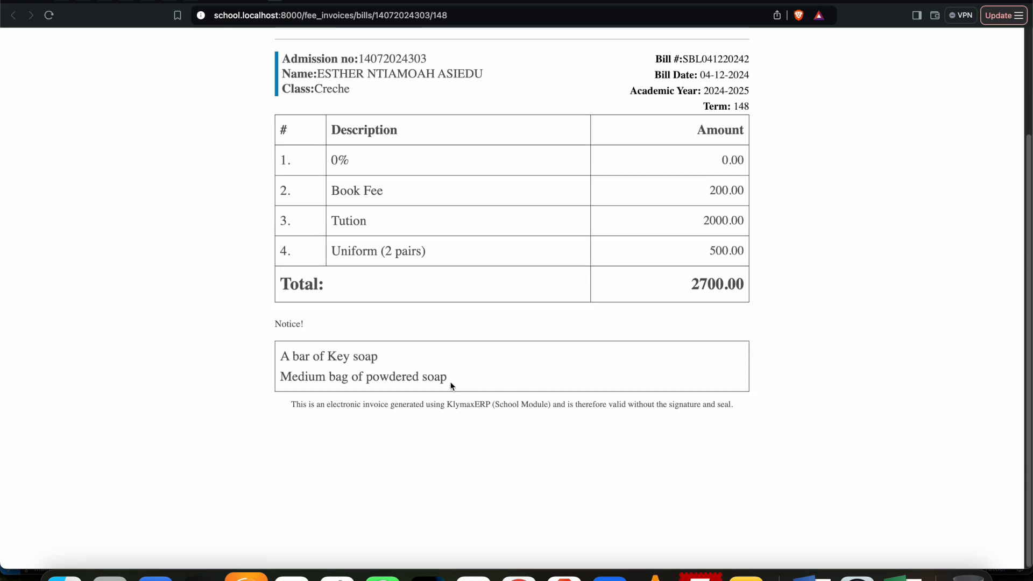
Step: Highlight the two-line footer notice on the student's bill, check the whole bill, and close it
drag(442, 380, 278, 357)
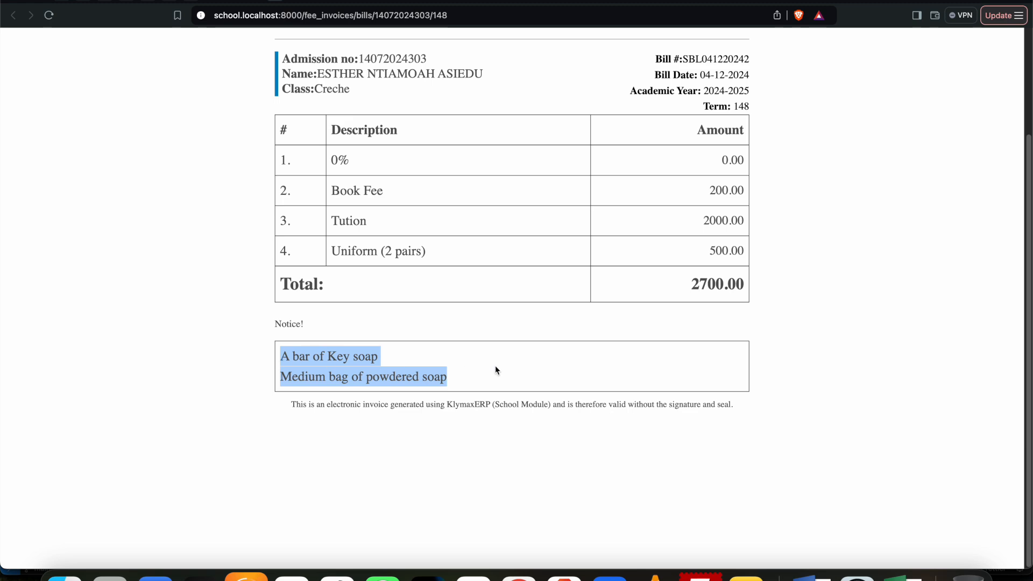
scroll(549, 387, up, 3)
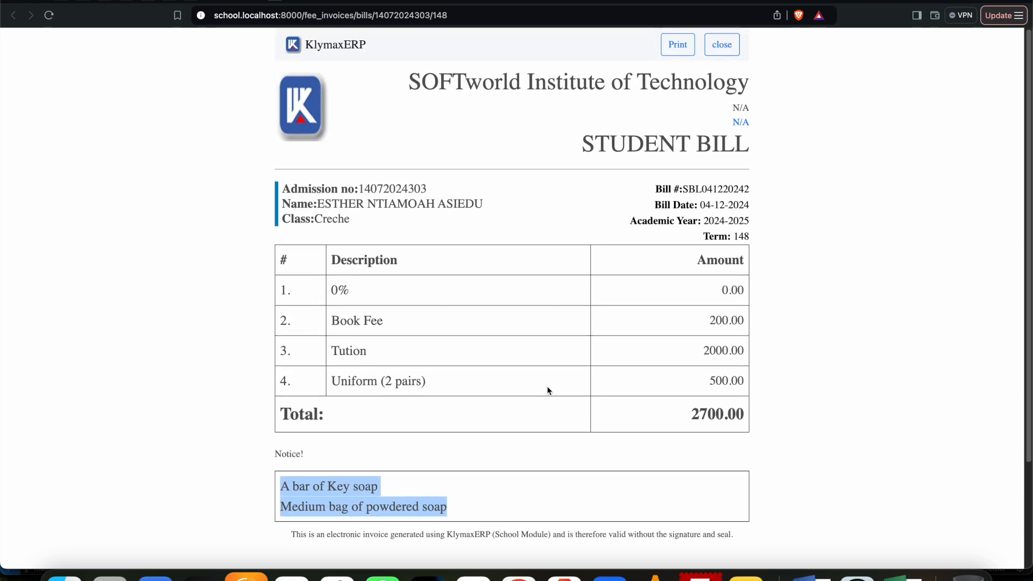
click(727, 49)
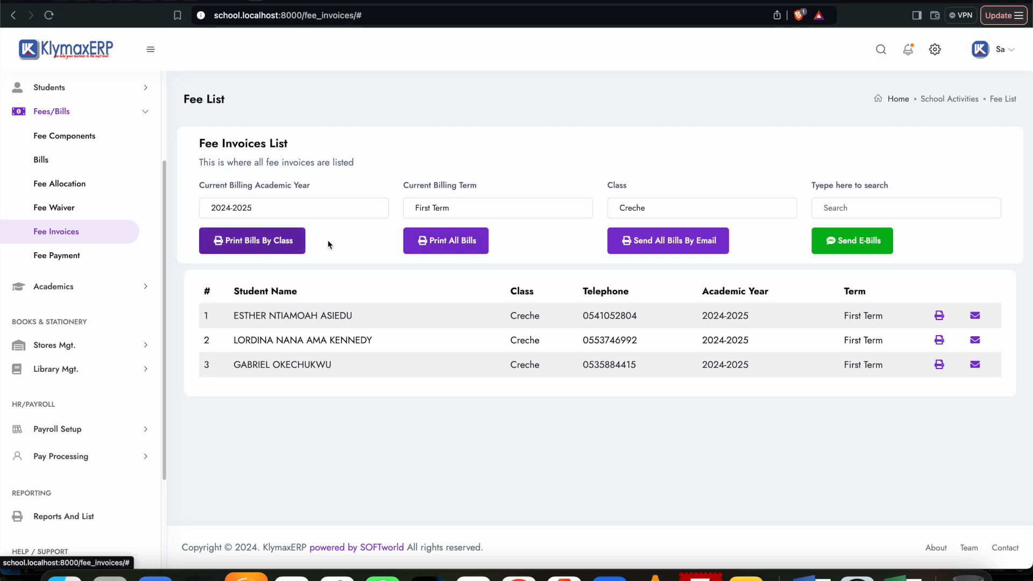
Step: Open the printable preview of all First Term bills and examine the bills of the different students
click(451, 241)
scroll(483, 260, down, 1)
scroll(483, 260, down, 20)
scroll(479, 259, down, 20)
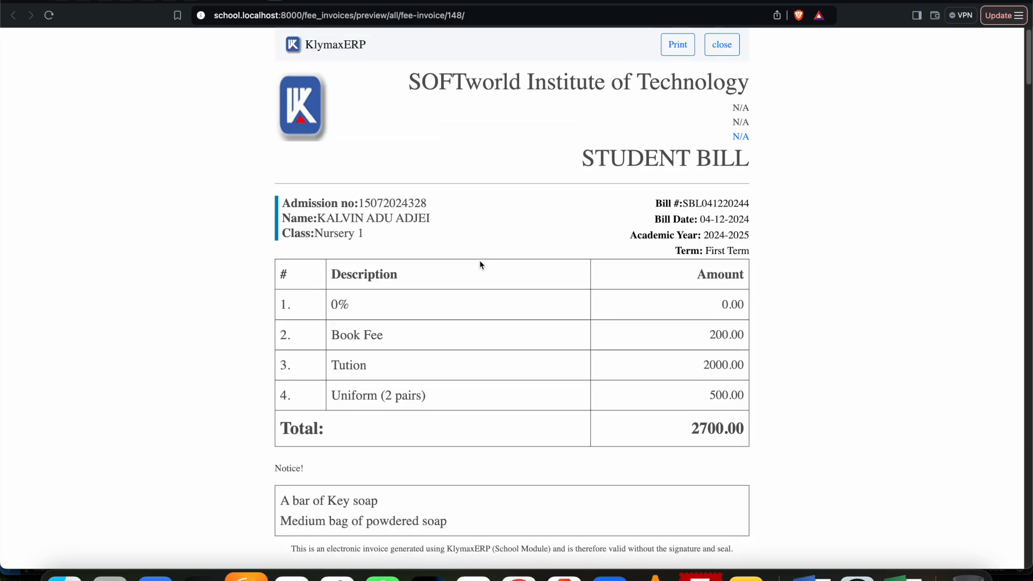
scroll(480, 264, down, 5)
scroll(482, 264, down, 15)
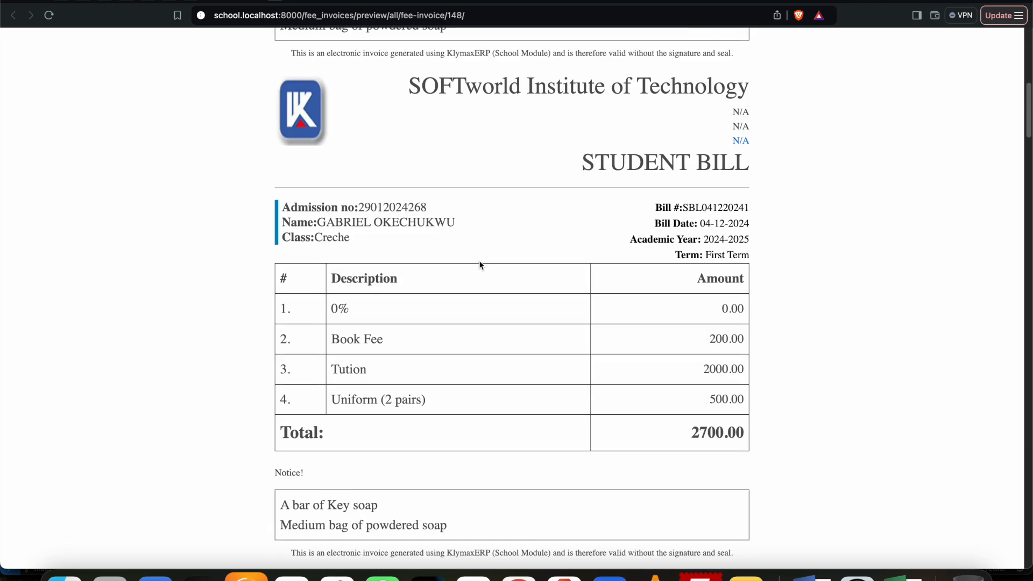
scroll(482, 265, up, 18)
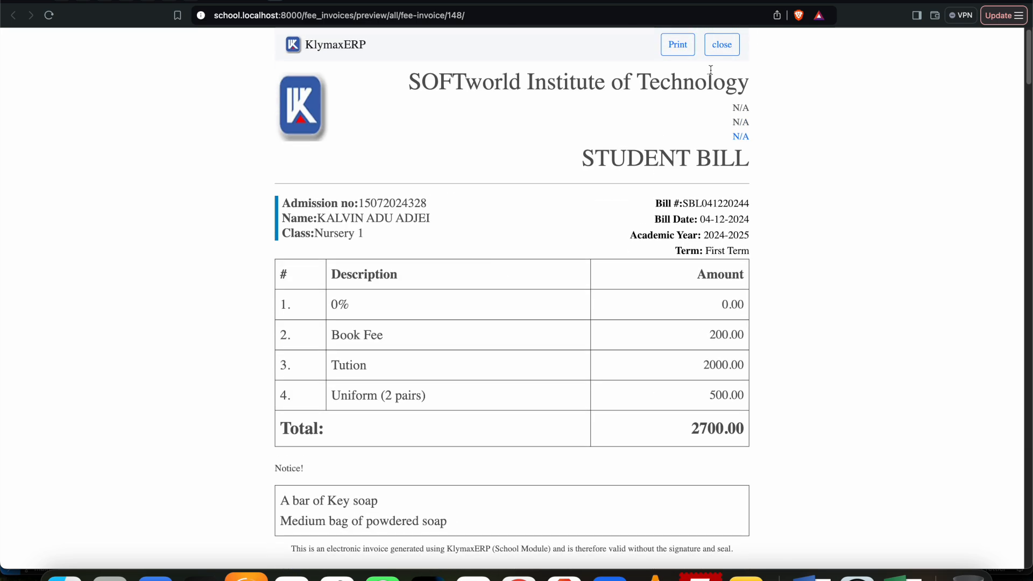
Step: Inspect the print settings for the combined bills, cancel printing, and close the preview
click(679, 47)
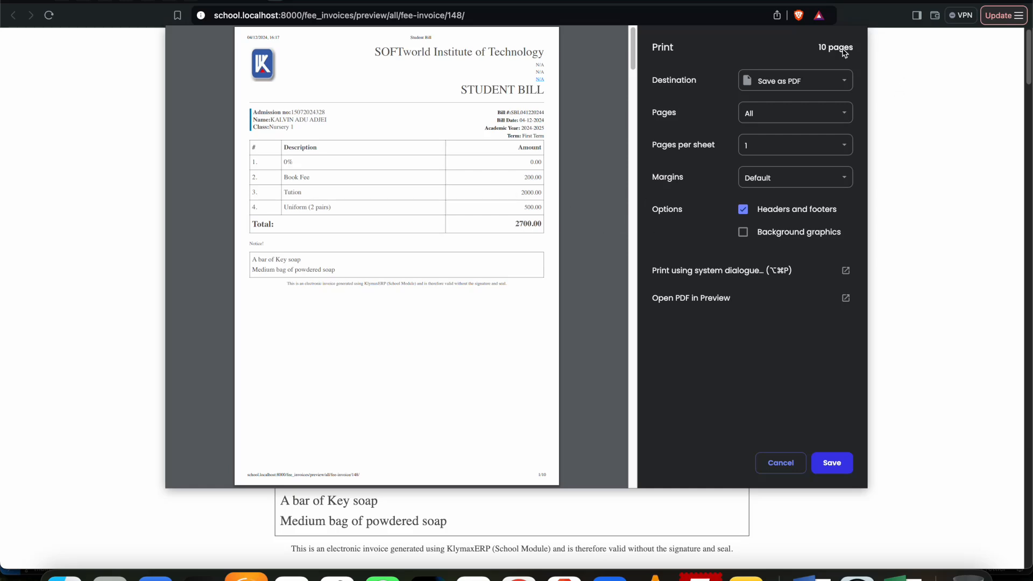
click(782, 466)
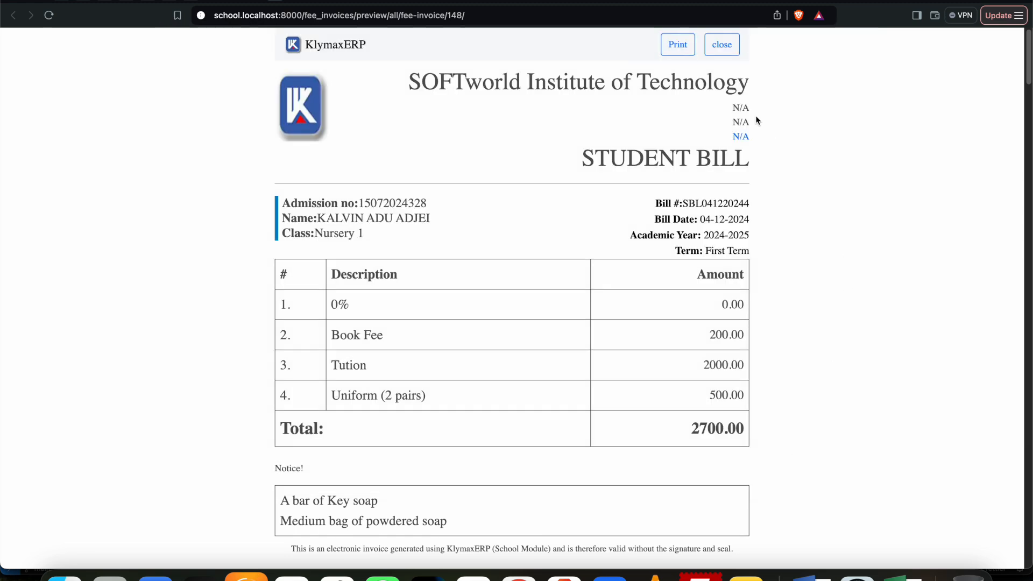
click(722, 44)
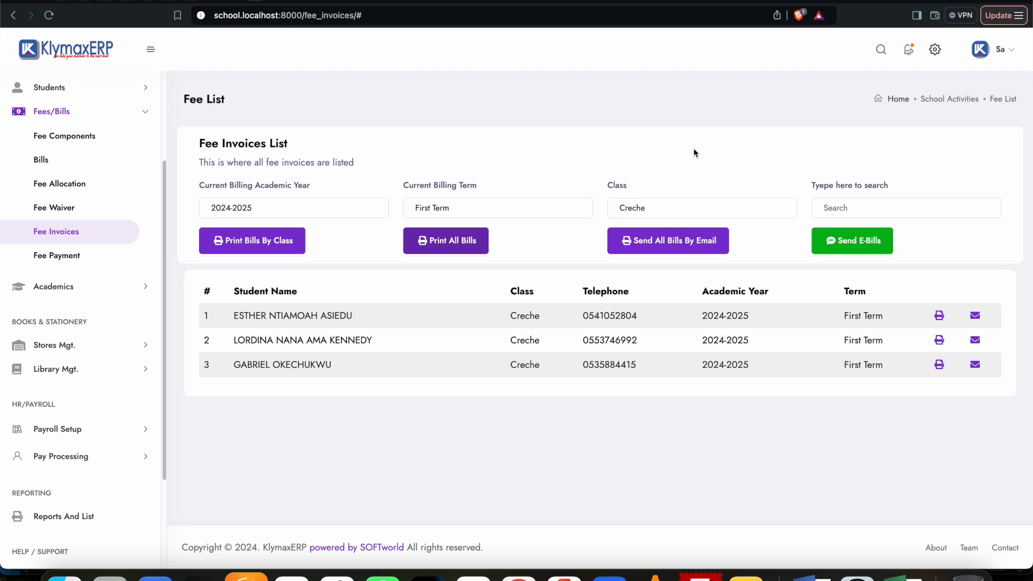
Step: Start a new fee component dated 04/12/2024 with the description "Bus Fee" and the fee type Admission
click(76, 137)
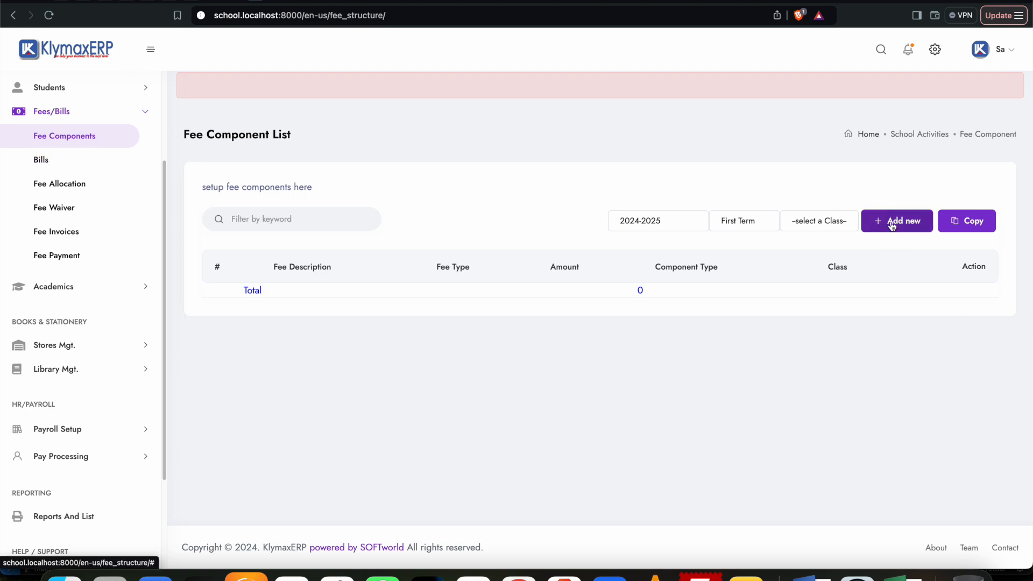
click(901, 186)
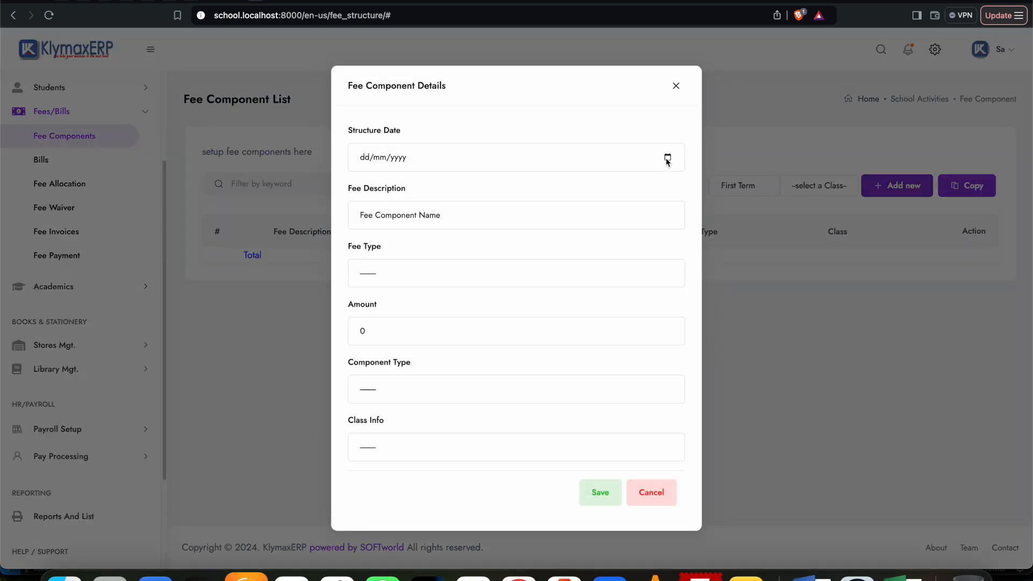
click(668, 157)
click(398, 241)
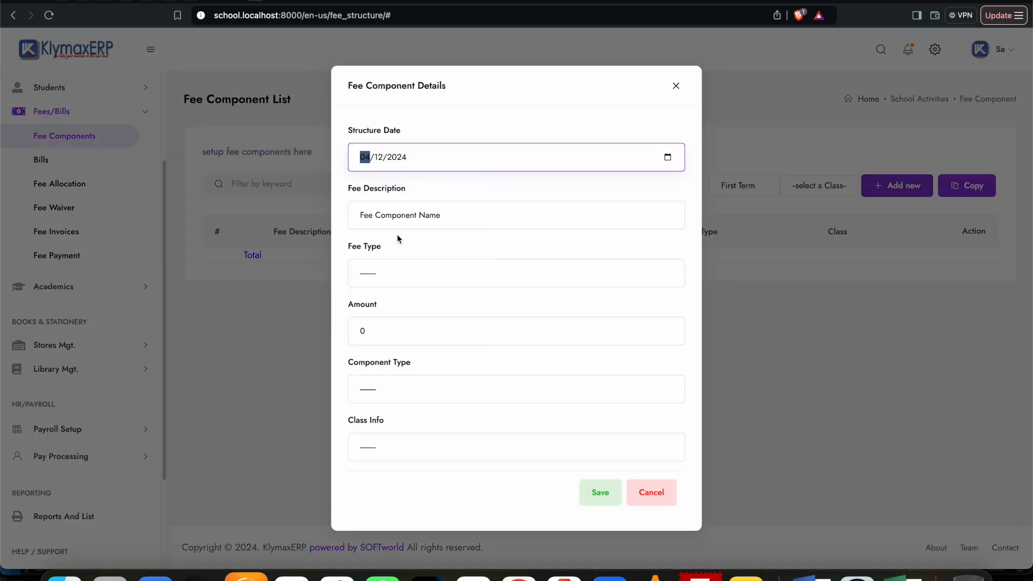
click(408, 221)
key(ctrl+a)
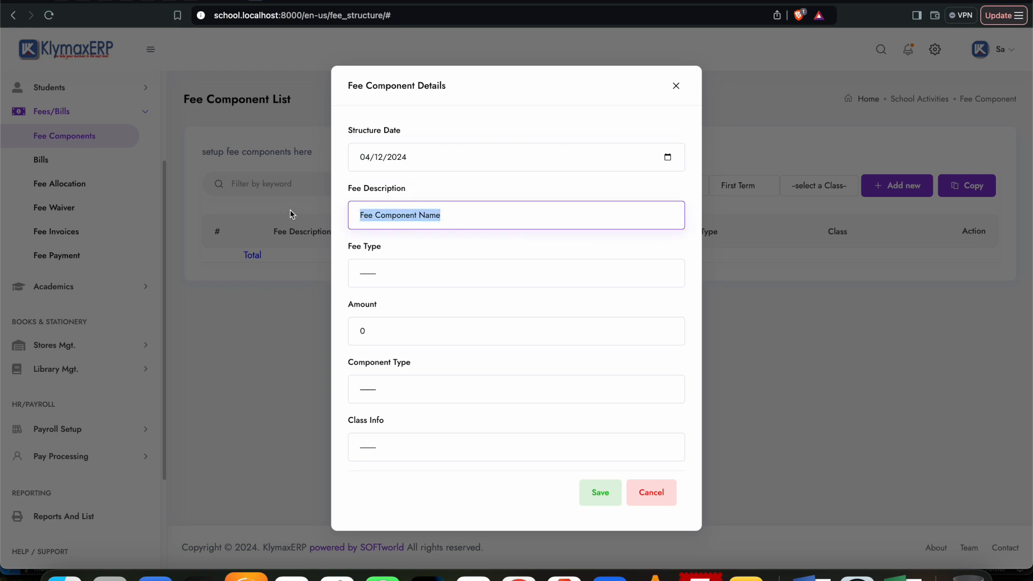
text(Bus Fee)
click(415, 272)
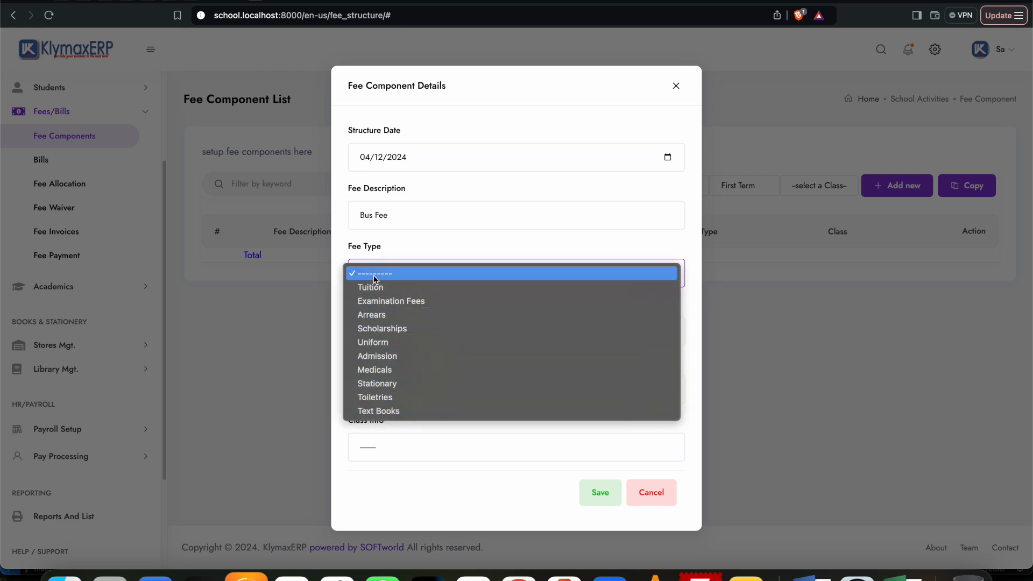
click(381, 356)
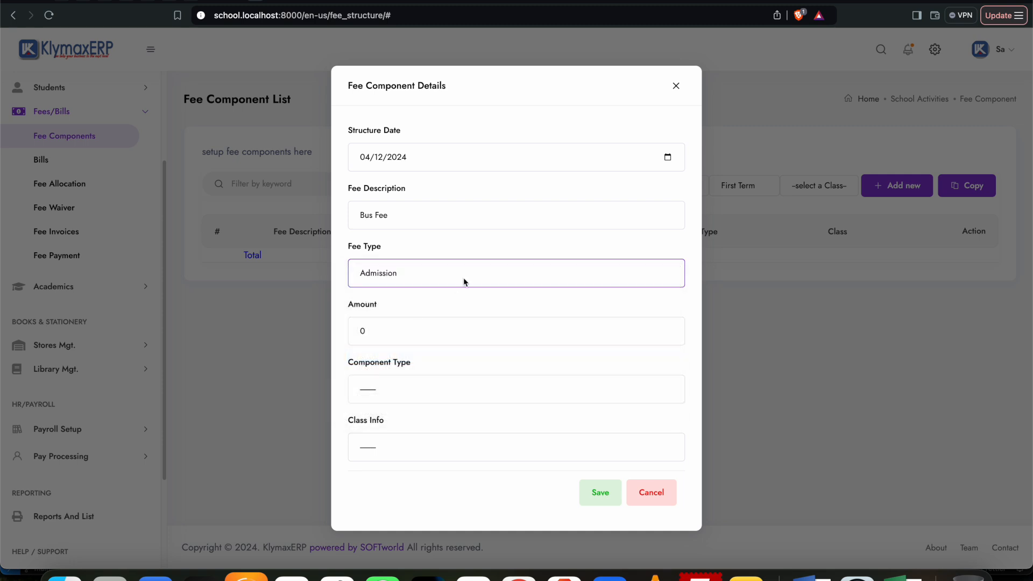
Step: Extend the fee description to "Bus Fee for the term" and set the amount to 500
click(360, 330)
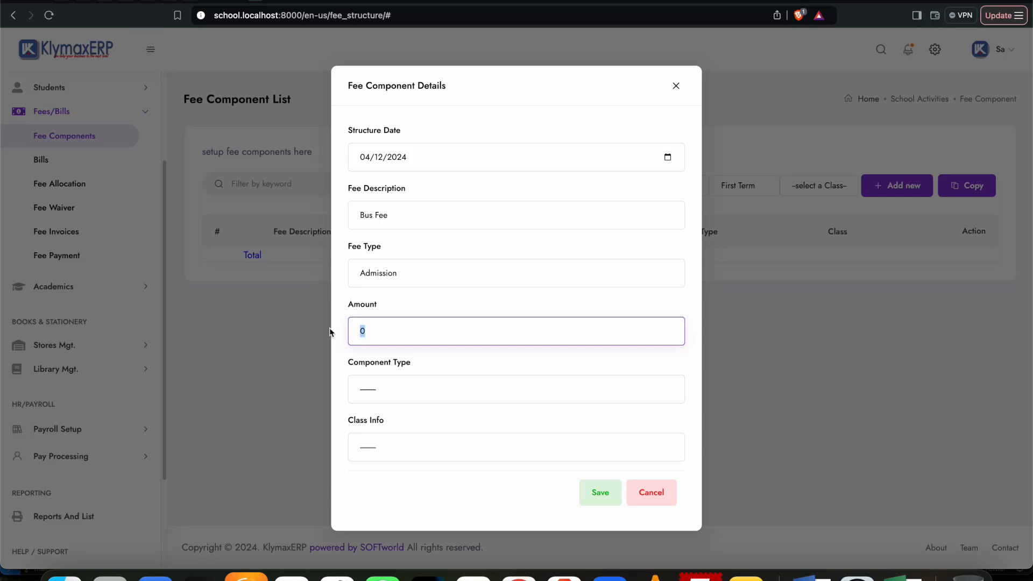
click(413, 217)
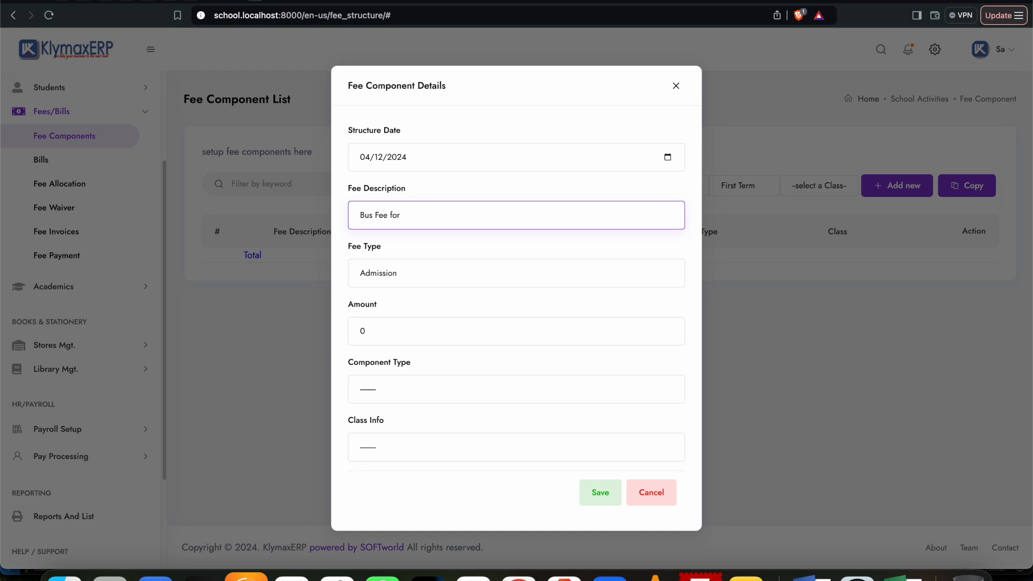
text(for the term)
drag(376, 330, 345, 334)
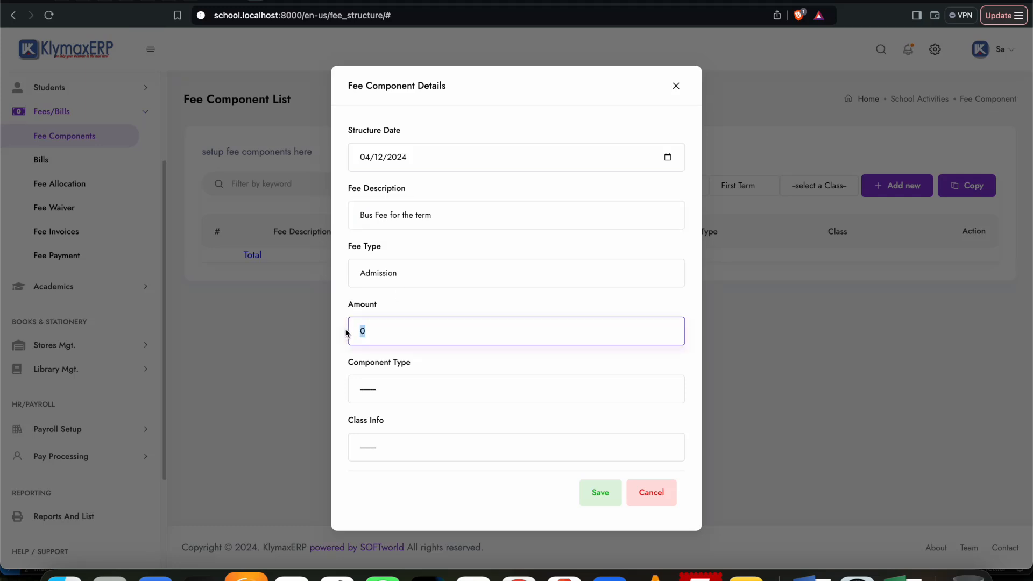
text(15)
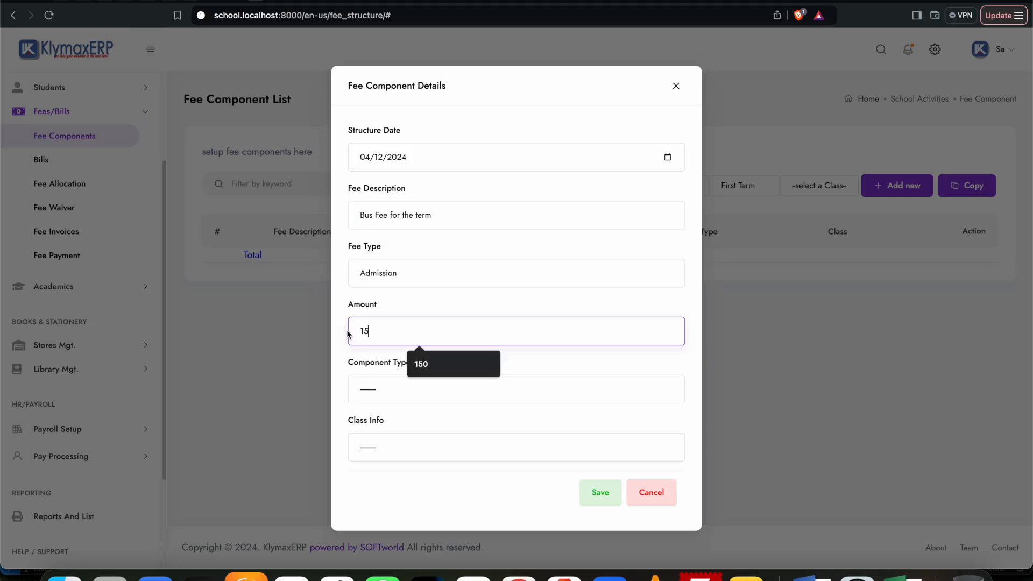
key(BackSpace)
key(BackSpace)
text(500)
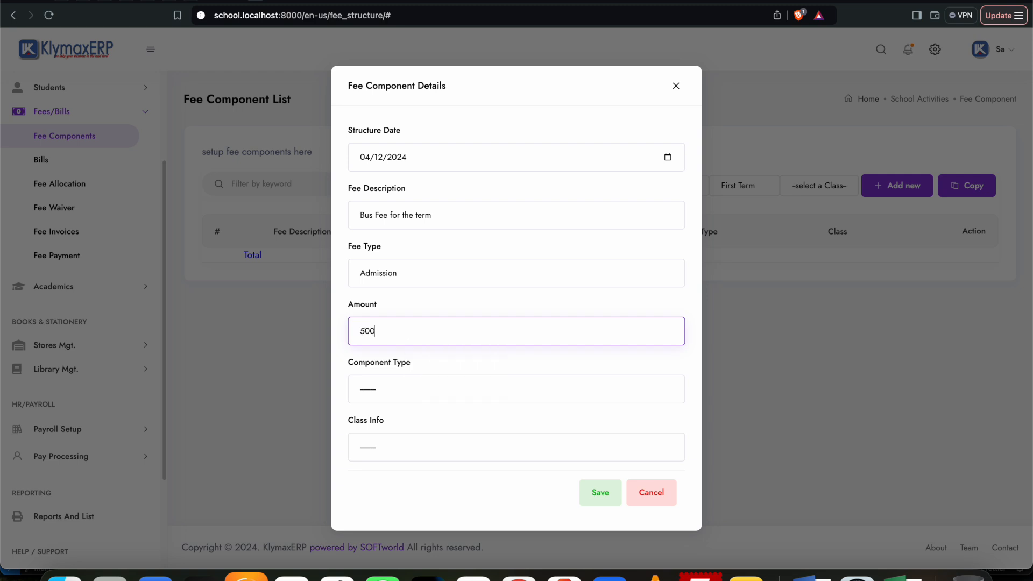
Step: Set the component type to General Fee and the class to Creche, and save the bus fee component
click(380, 380)
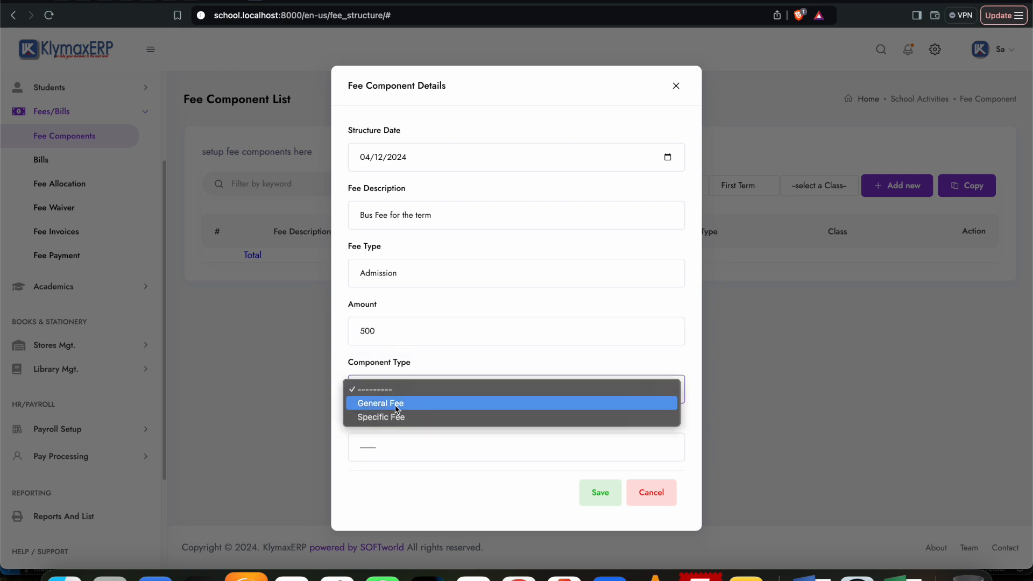
click(389, 407)
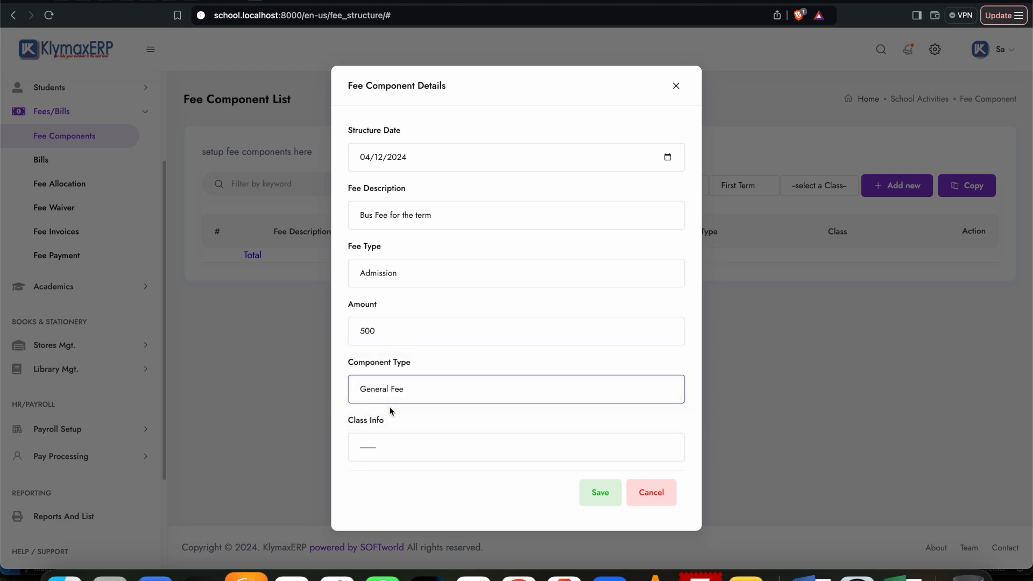
click(398, 443)
click(386, 463)
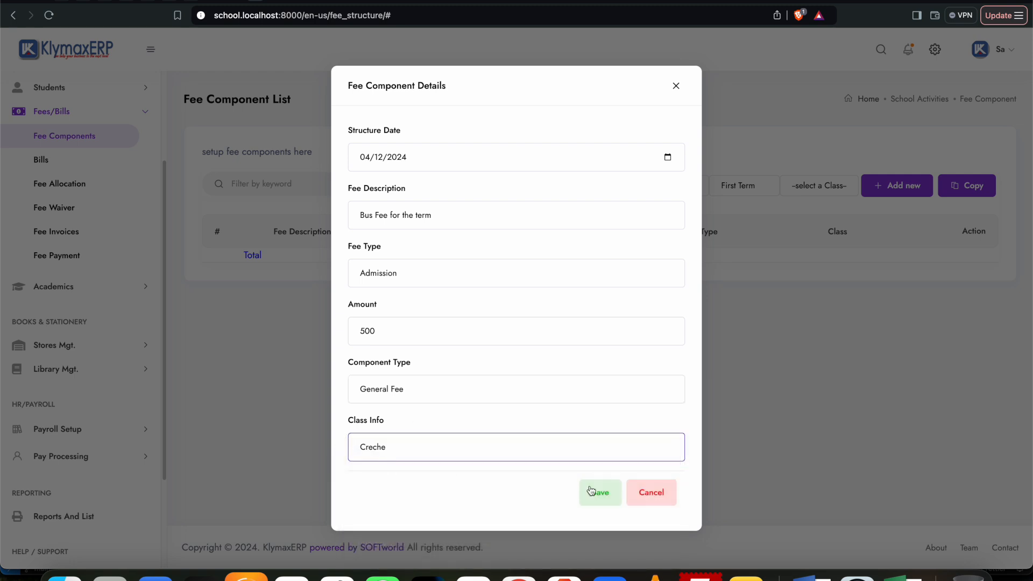
click(603, 494)
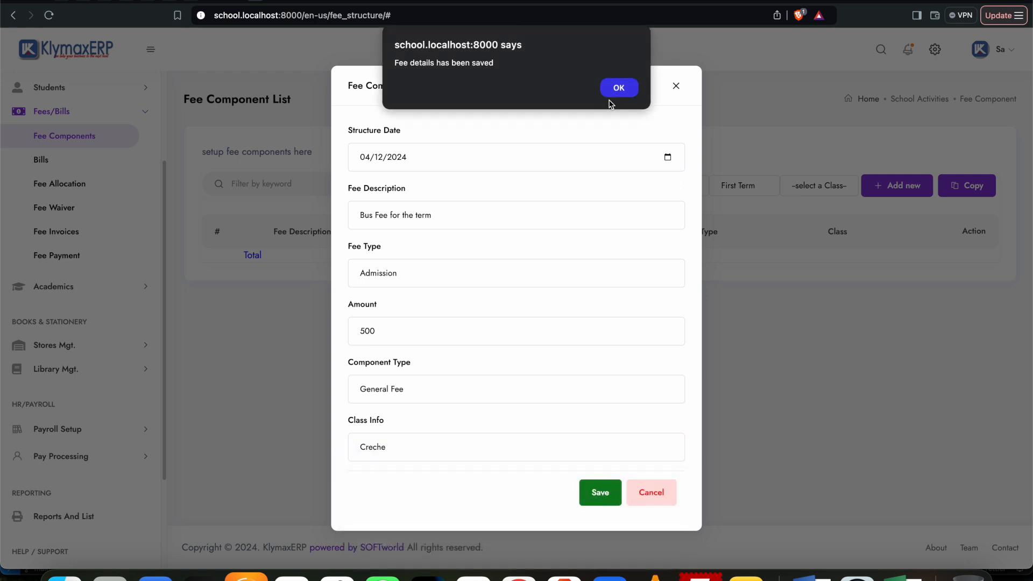
click(617, 88)
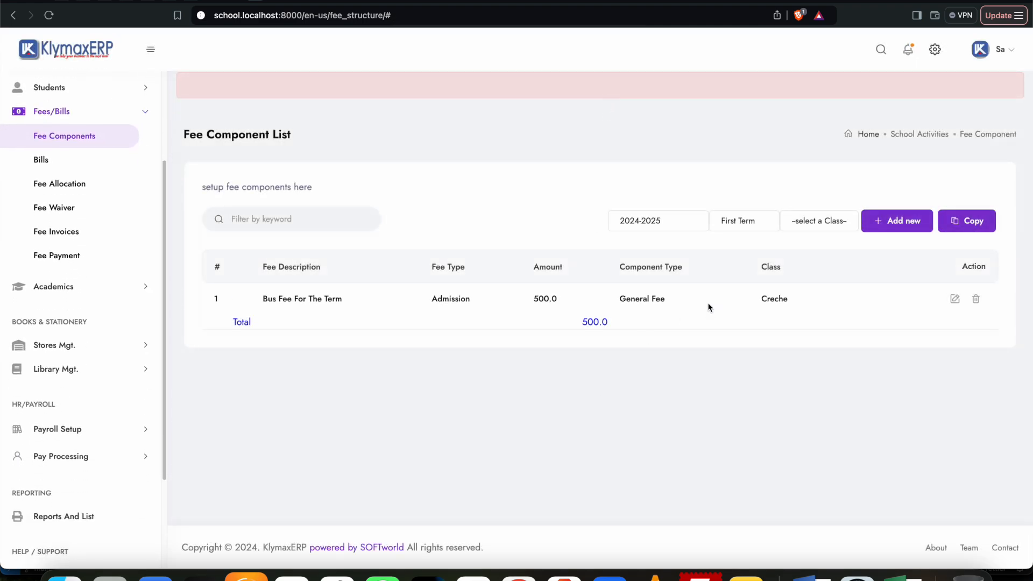
Step: Copy the fee components from Creche to Nursery 1 and confirm the copy
click(966, 224)
click(466, 275)
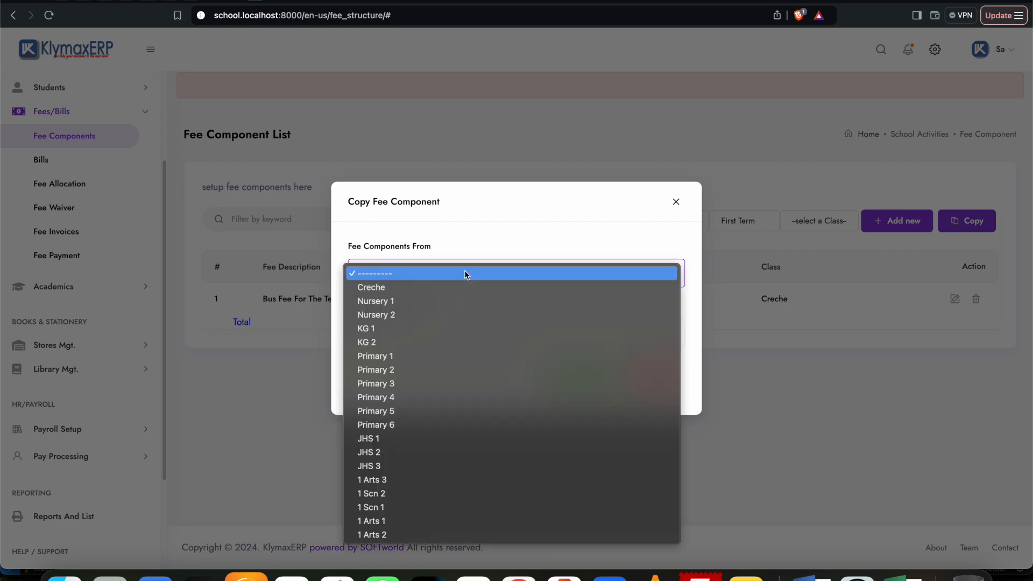
click(401, 277)
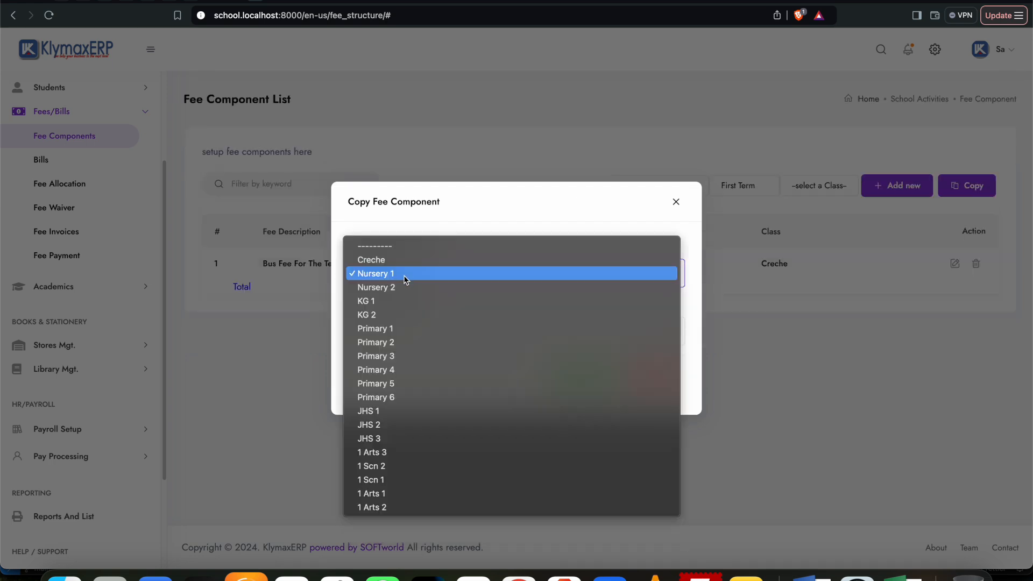
click(396, 260)
click(391, 330)
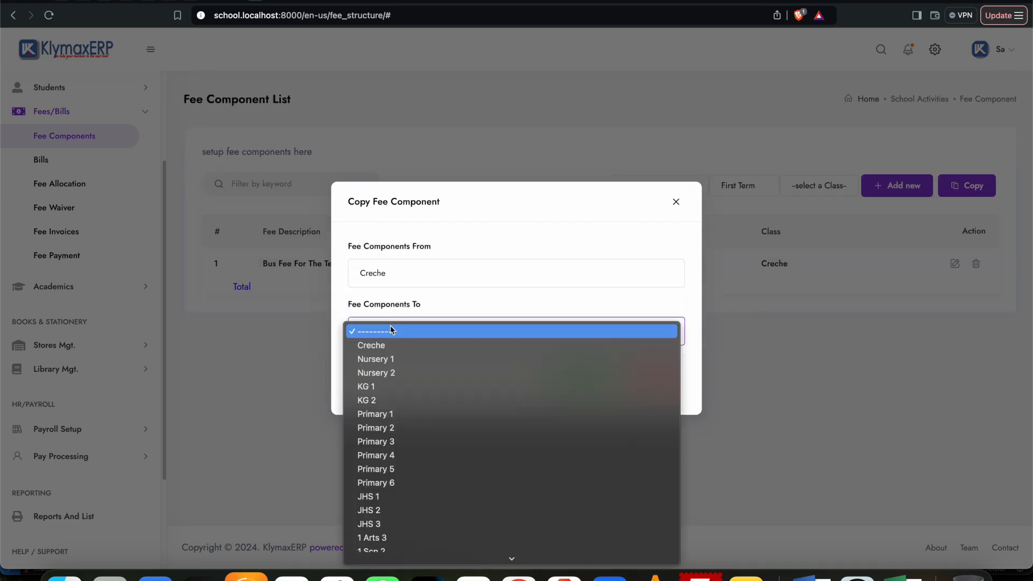
click(397, 359)
click(580, 379)
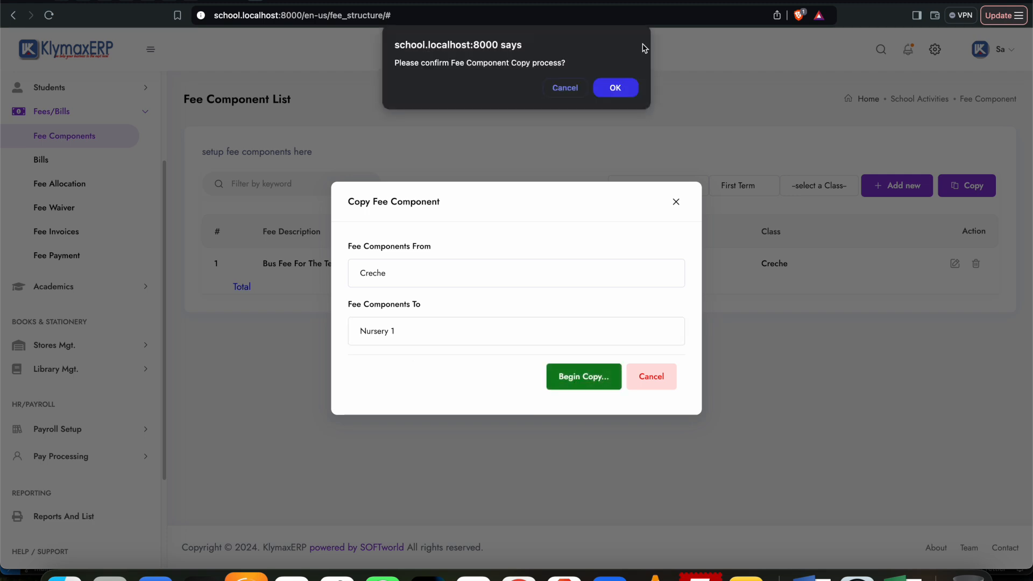
click(616, 86)
click(618, 88)
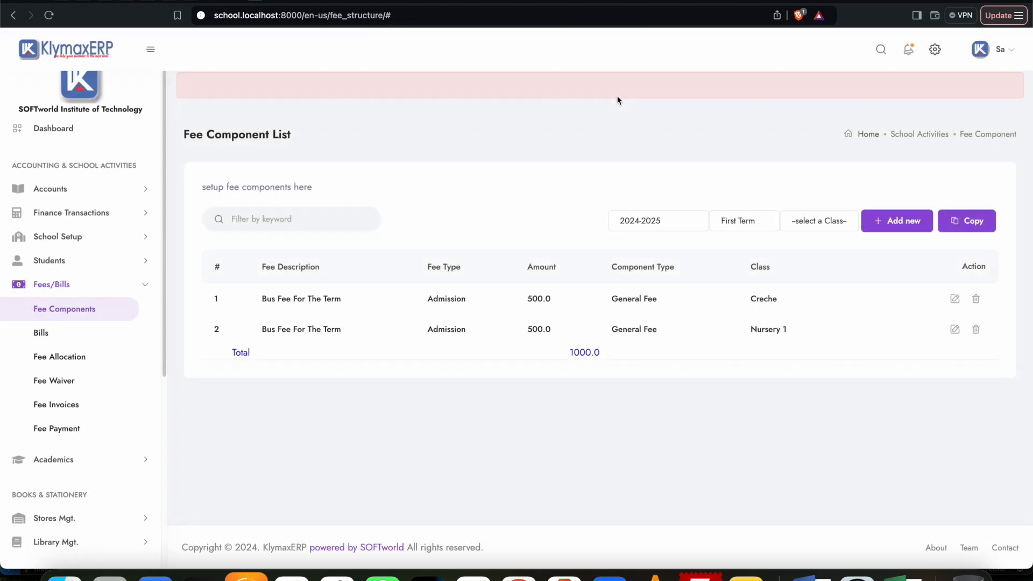
Step: Copy the fee components from Creche to Nursery 2 and confirm the copy
click(975, 221)
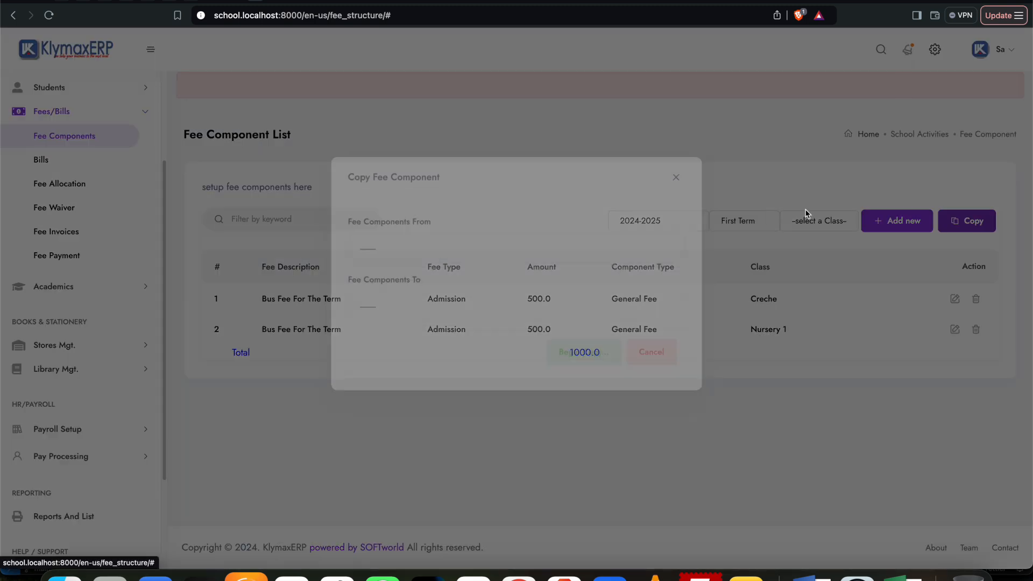
click(438, 274)
click(419, 287)
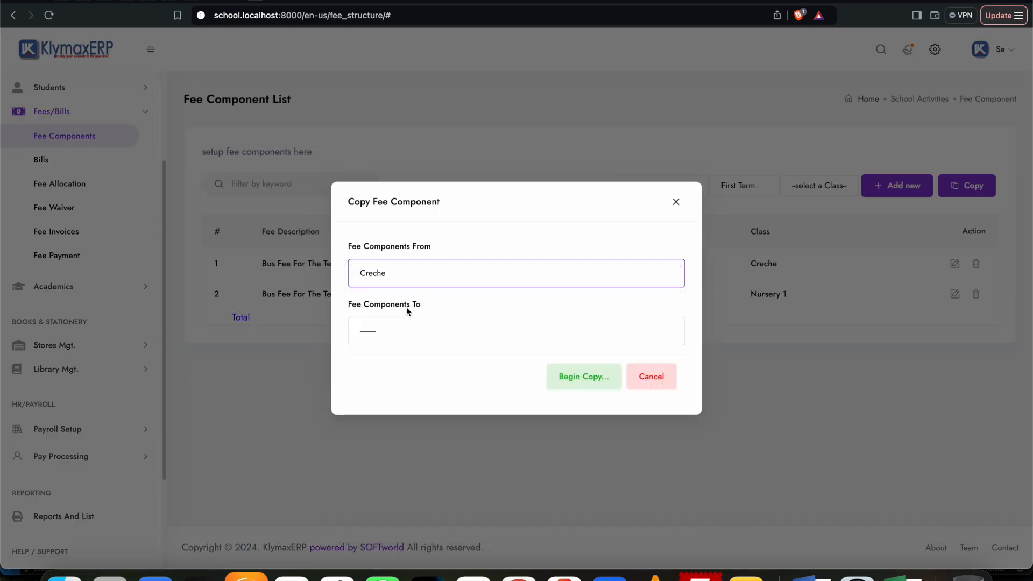
click(412, 320)
click(425, 372)
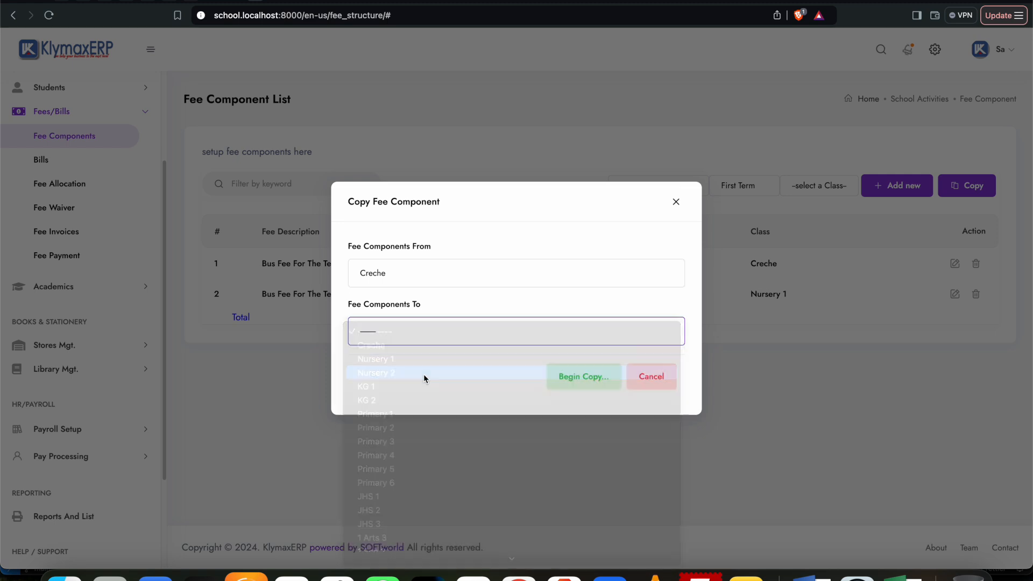
click(599, 375)
click(620, 91)
click(619, 93)
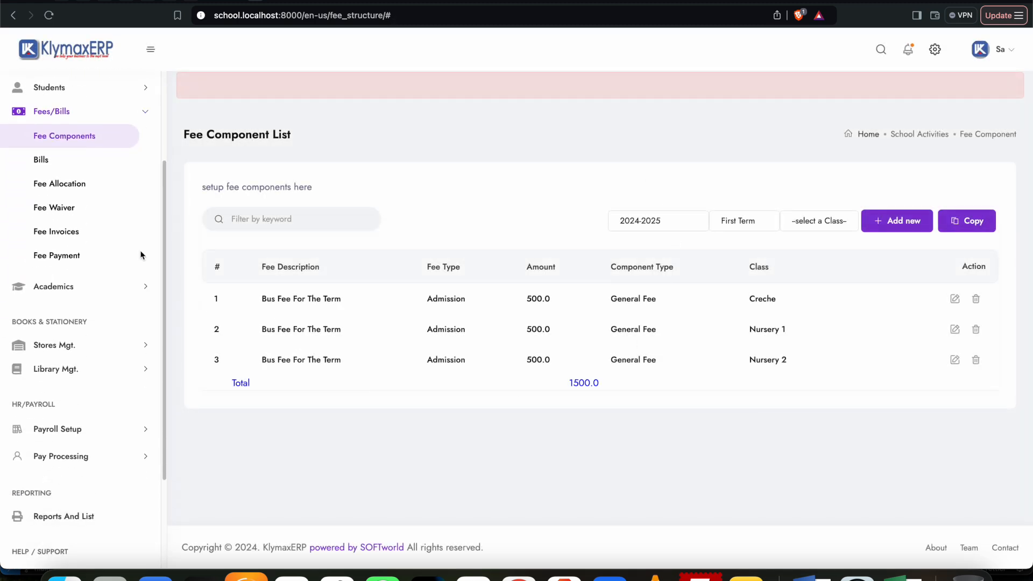
Step: Open the fee allocation page and load the students and fee components of the Creche class
click(58, 185)
scroll(356, 319, down, 3)
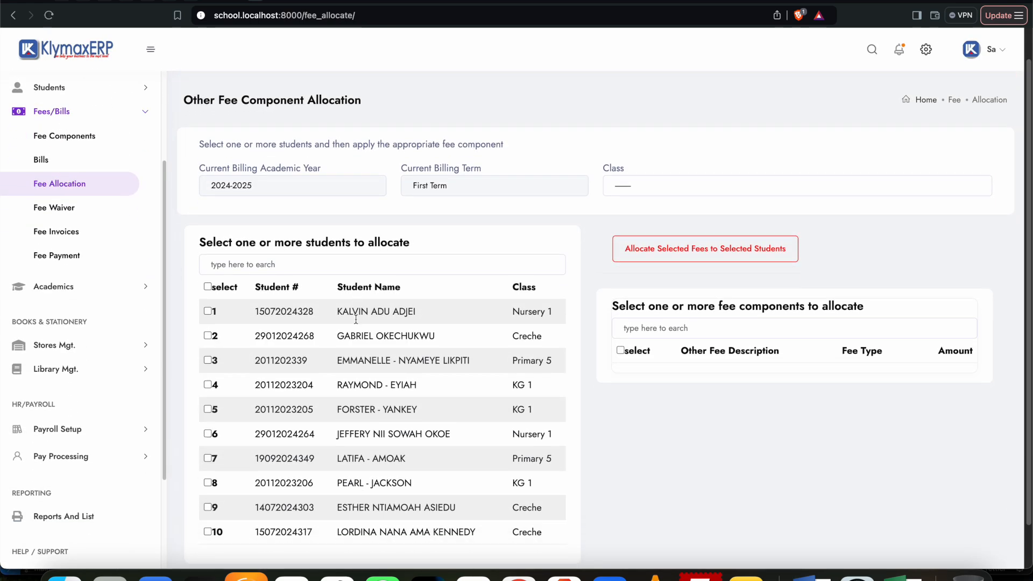
scroll(356, 319, up, 3)
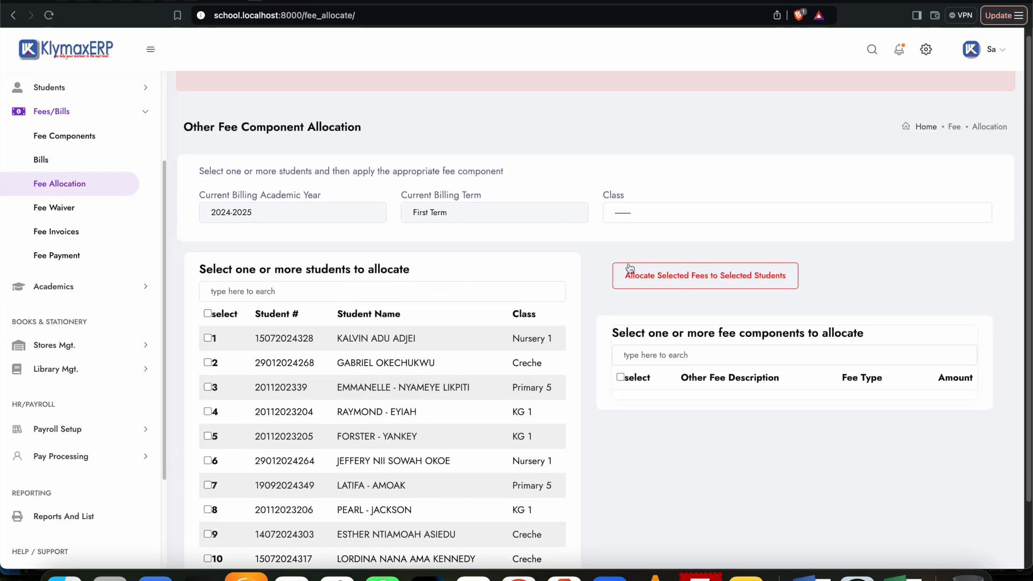
click(634, 214)
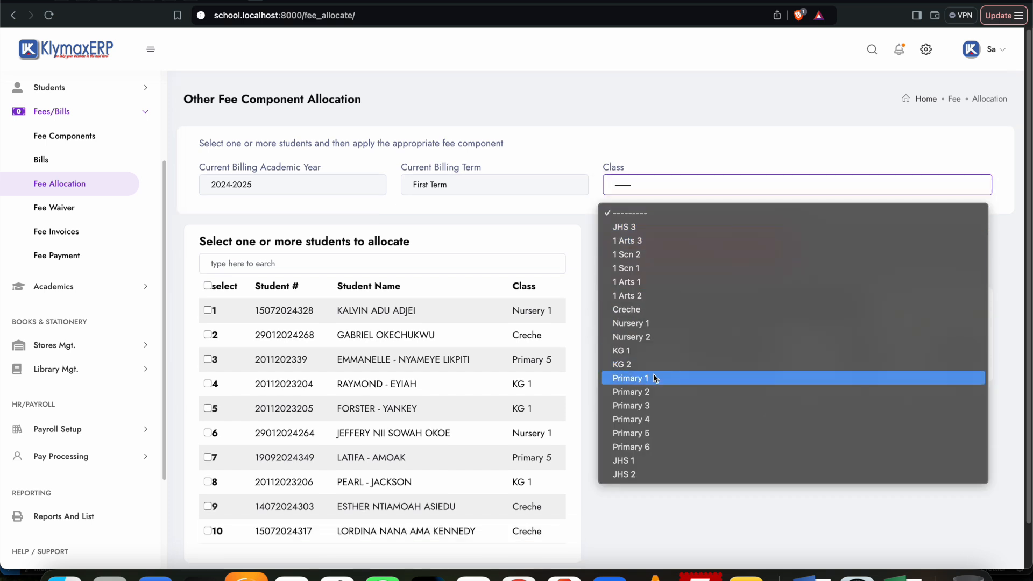
click(641, 310)
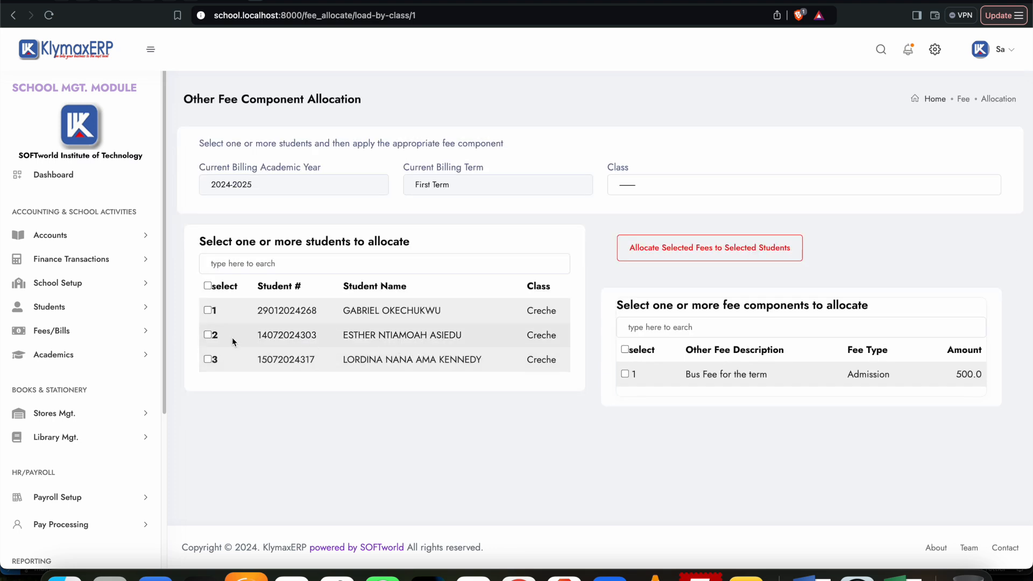
Step: Allocate the "Bus Fee for the term" component to the first listed Creche student and confirm the allocation
click(207, 311)
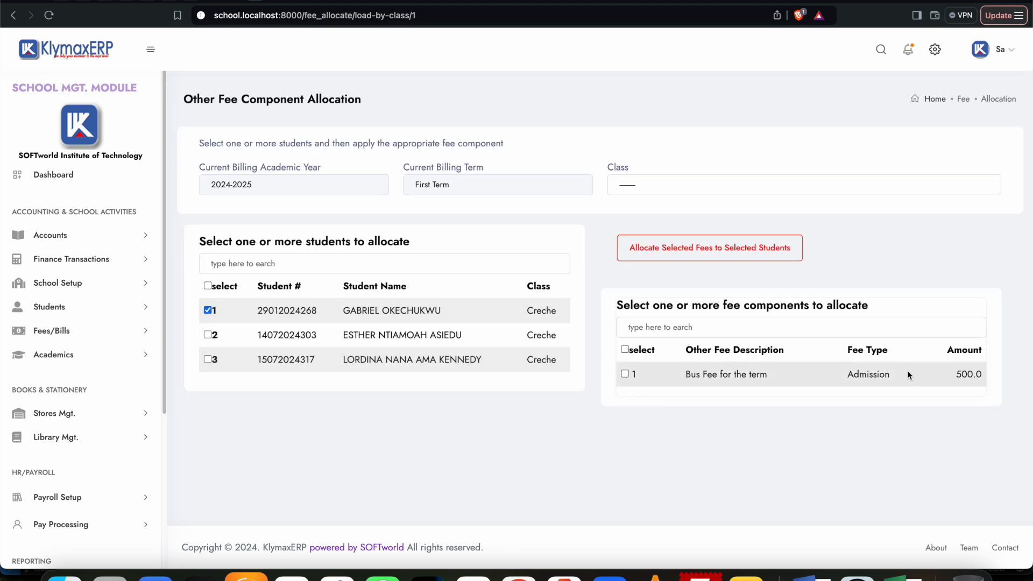
click(624, 375)
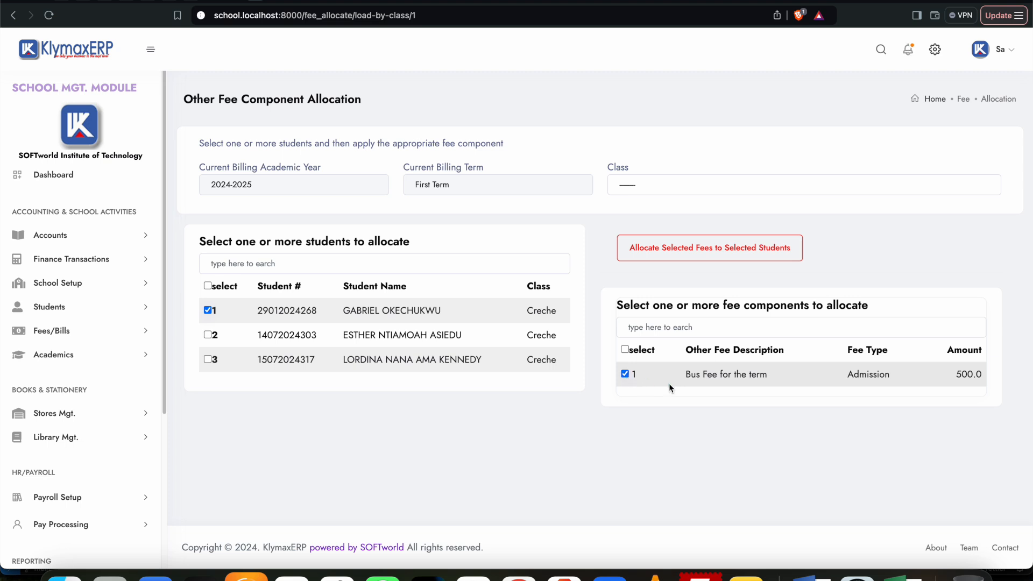
click(687, 251)
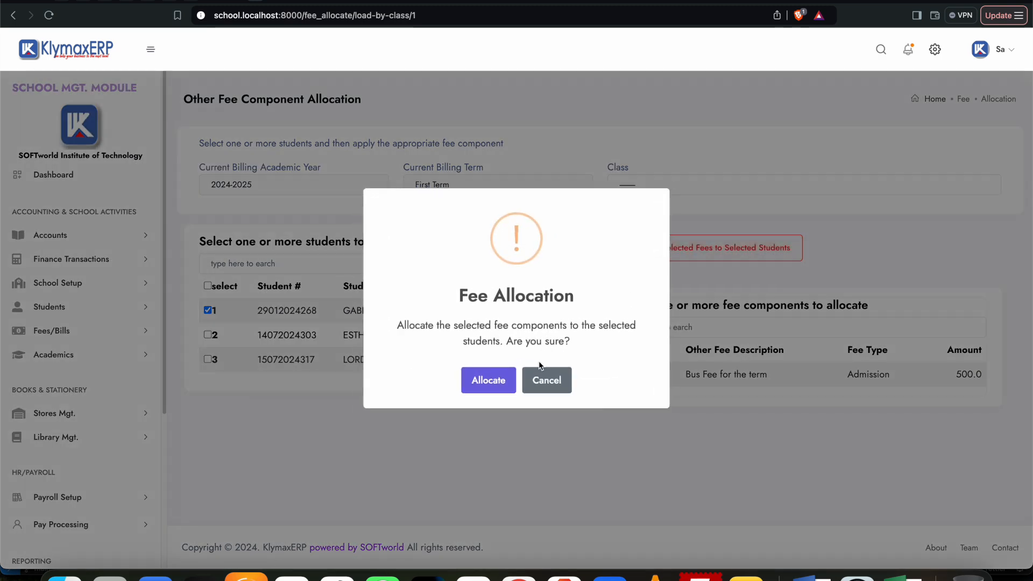
click(490, 382)
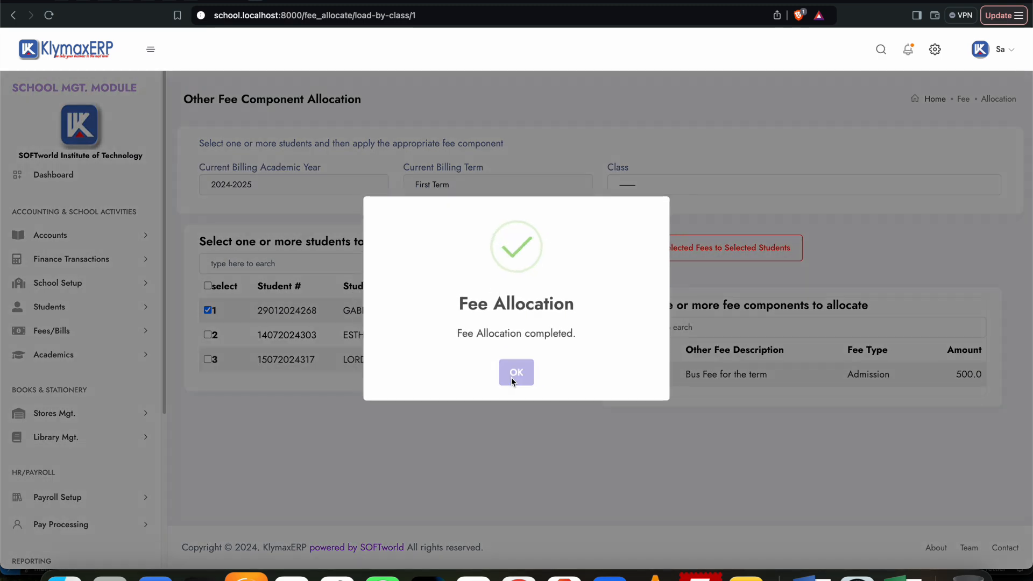
click(512, 373)
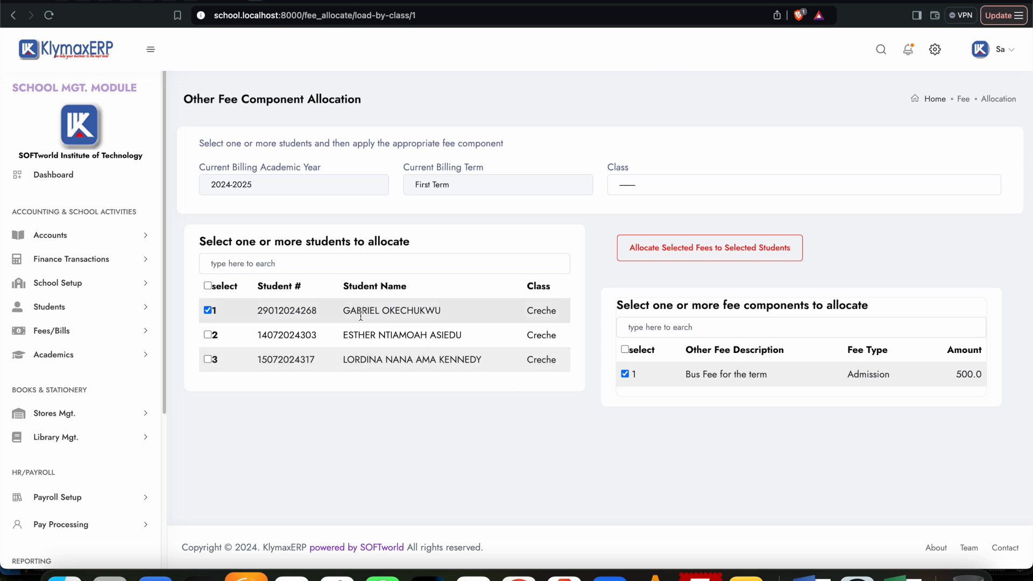
Step: List the First Term fee invoices of the Creche class
click(65, 331)
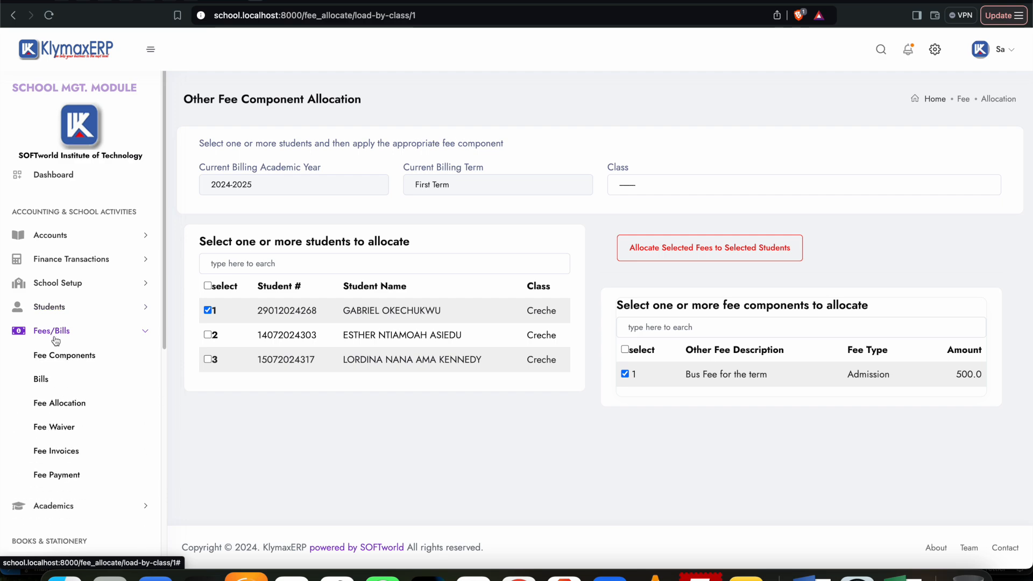
click(72, 450)
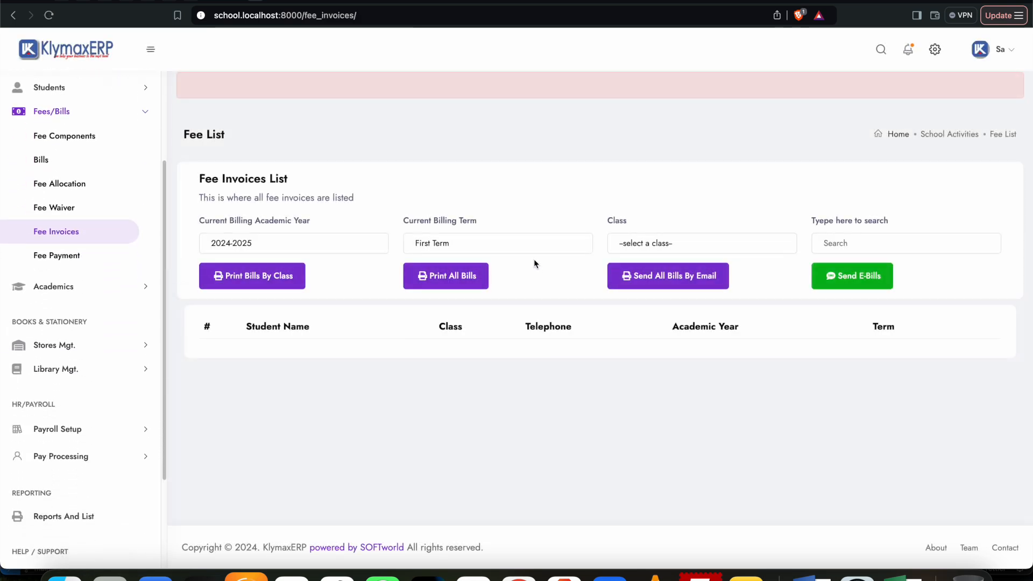
click(729, 243)
click(661, 256)
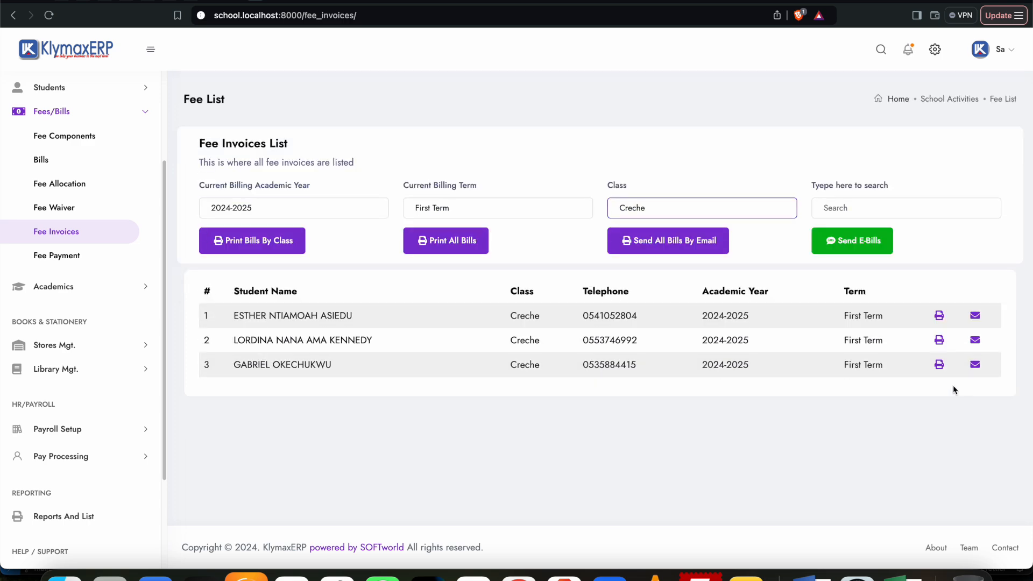
Step: Compare the printable bill of the student allocated the bus fee with that of the first listed Creche student
click(939, 365)
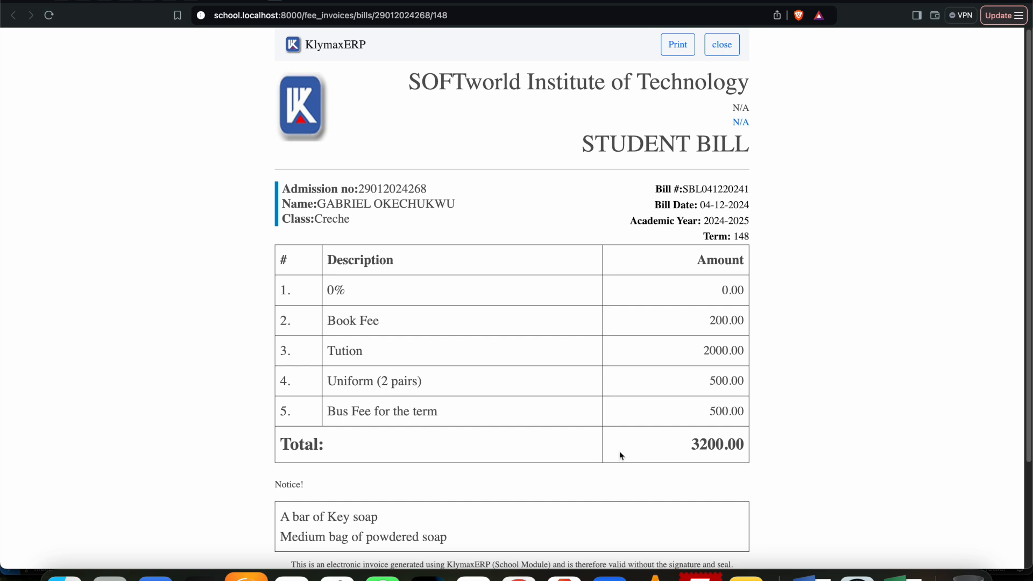
scroll(619, 455, down, 2)
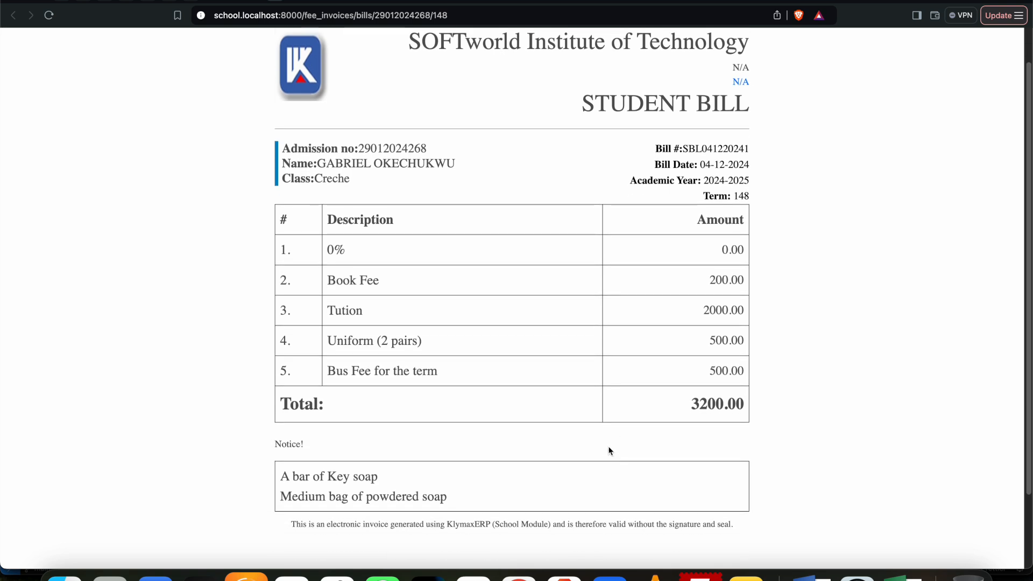
scroll(783, 416, up, 2)
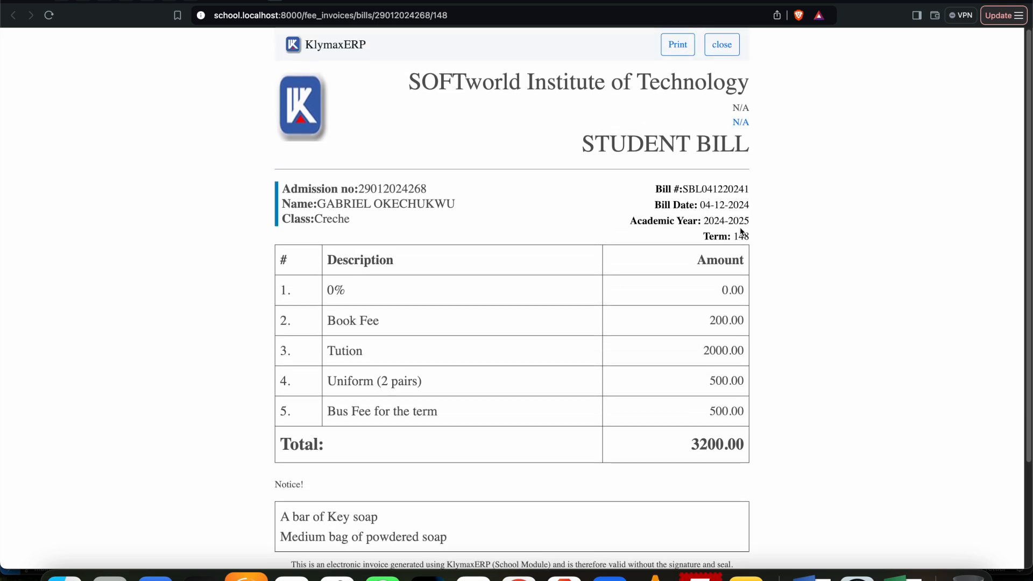
click(721, 44)
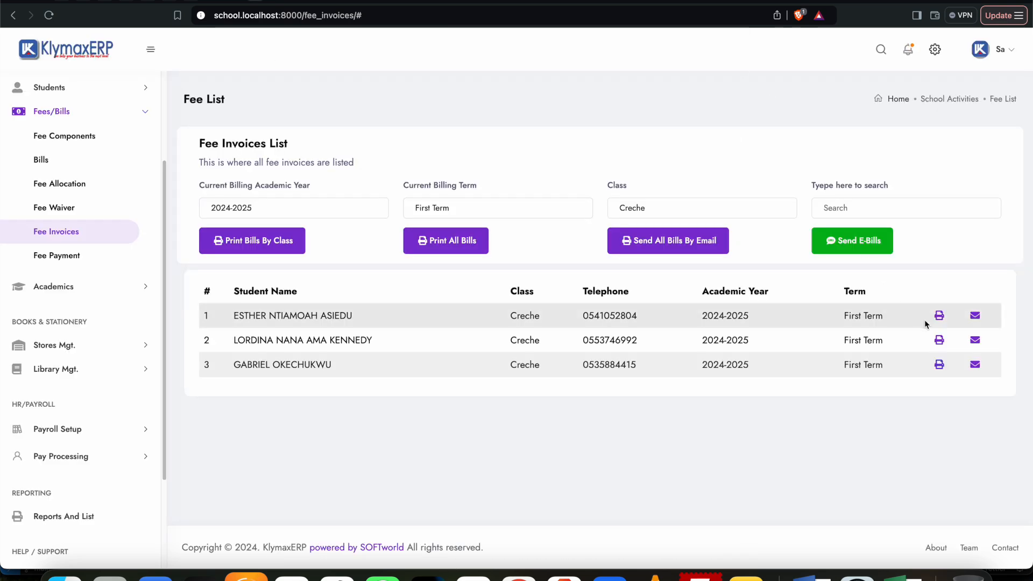
click(939, 316)
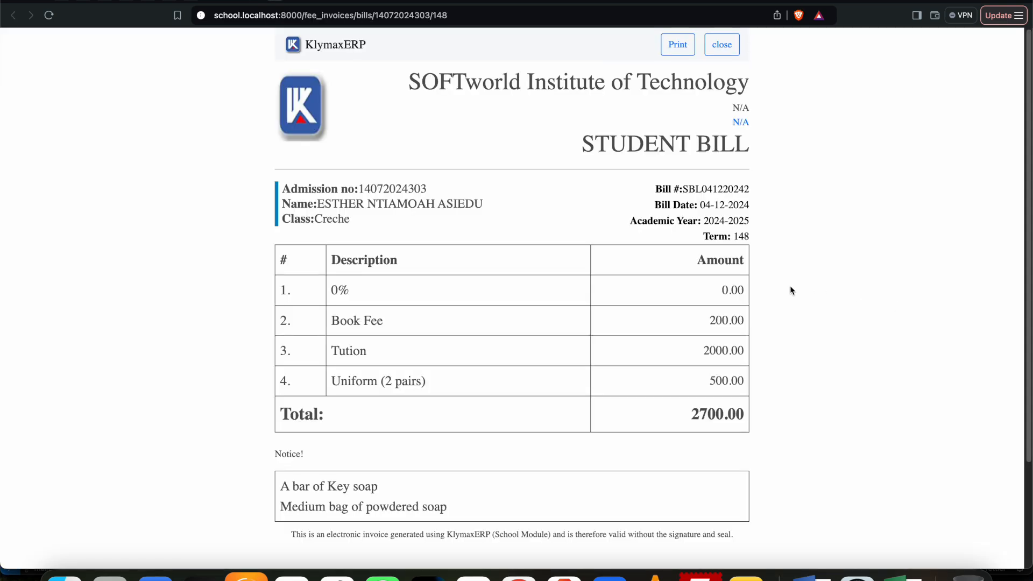
scroll(749, 312, down, 1)
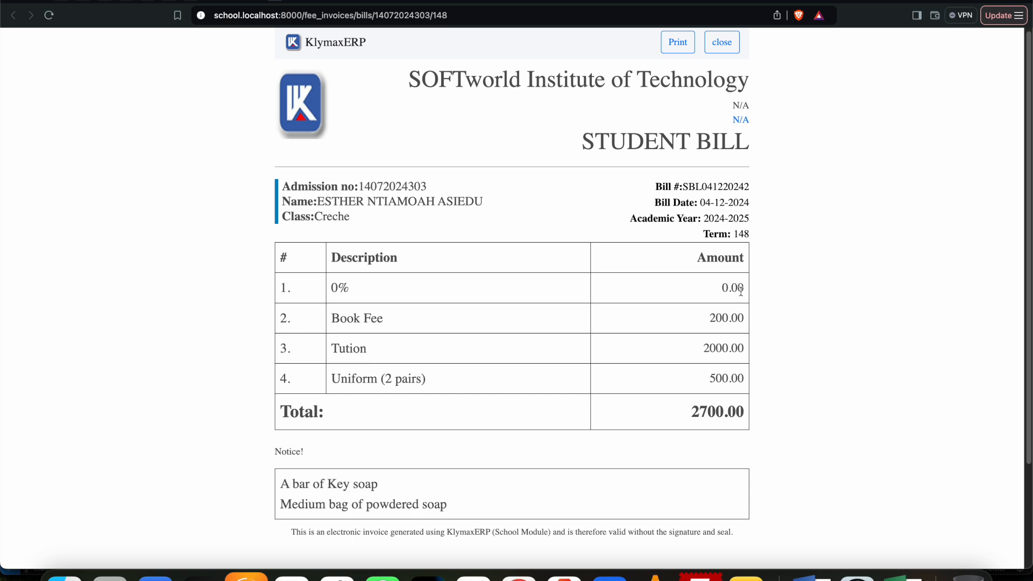
click(721, 41)
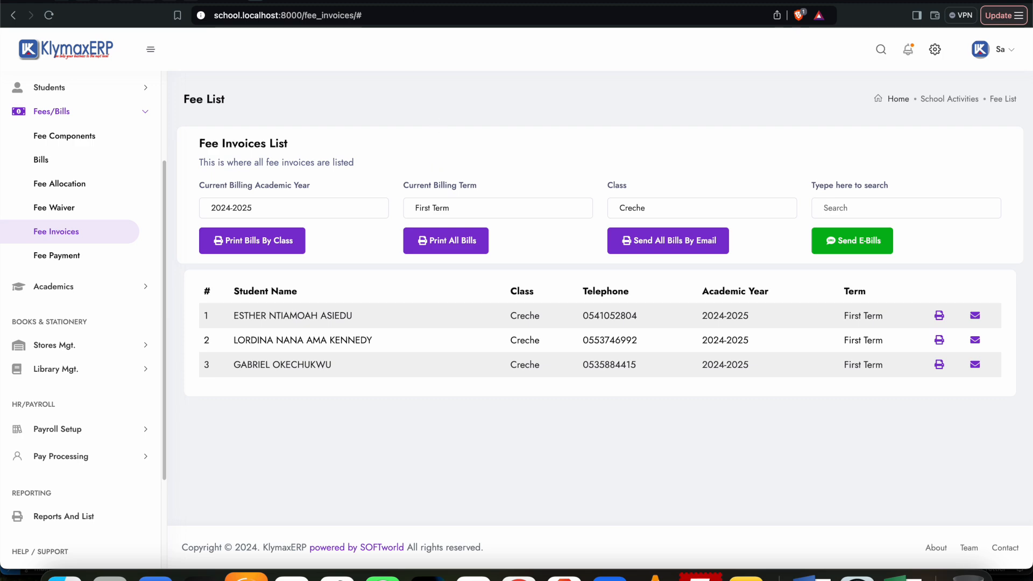
Step: Start a bulk fee payment of 200 for the first student on the outstanding fee list and enter the payer's name
click(67, 258)
scroll(689, 320, down, 2)
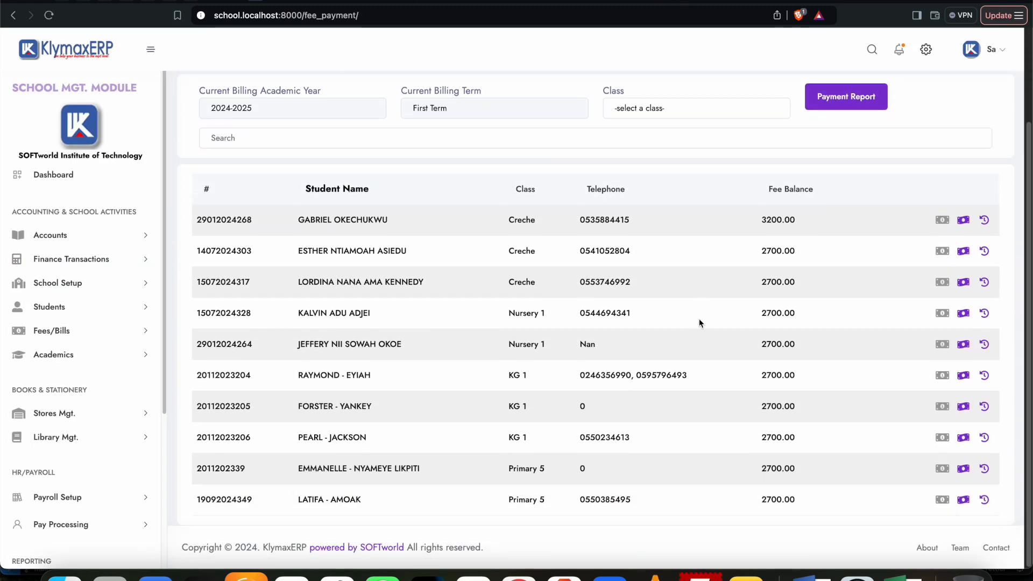
click(942, 220)
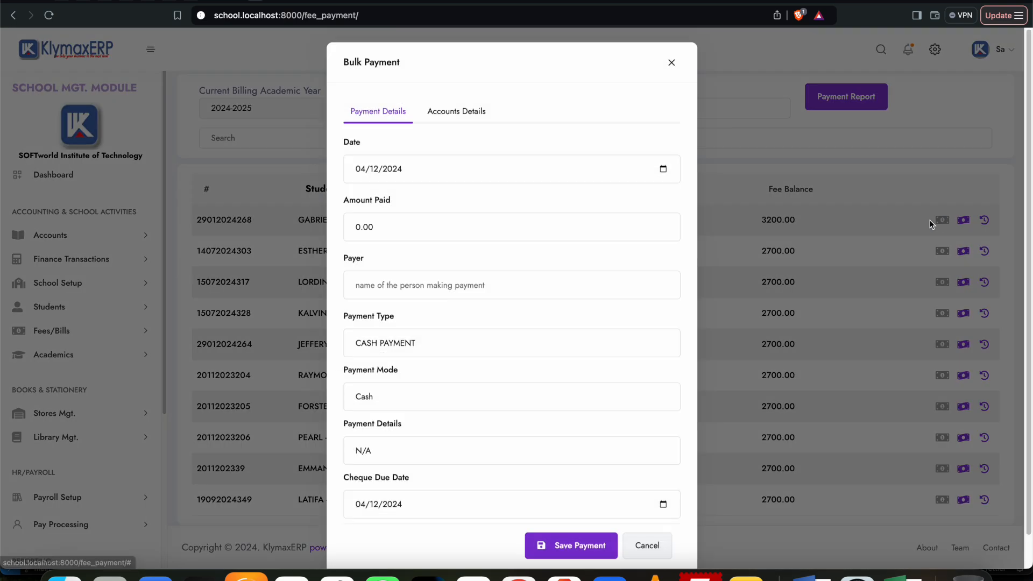
drag(392, 232, 350, 231)
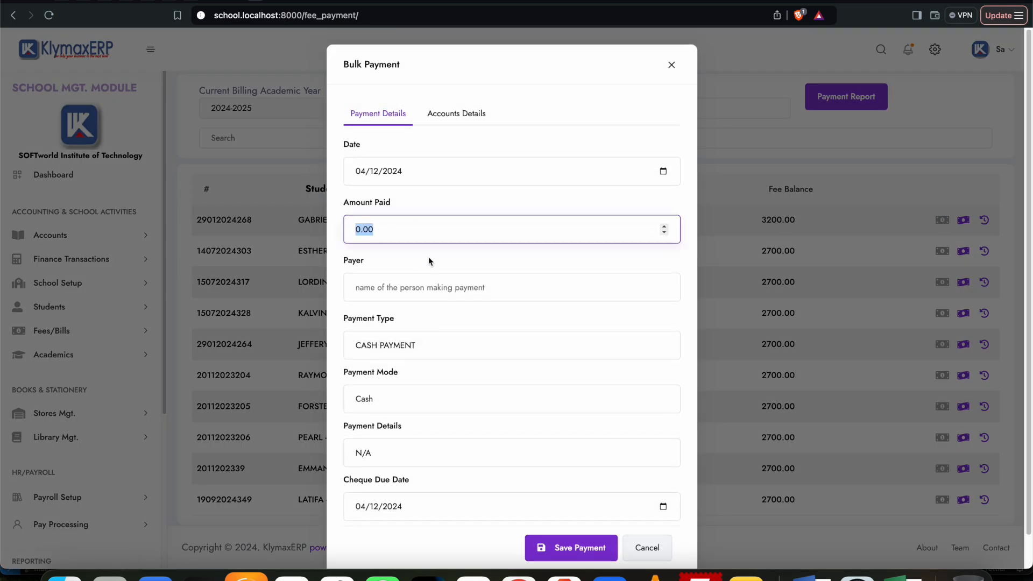
text(200)
click(446, 289)
text(Gabriel)
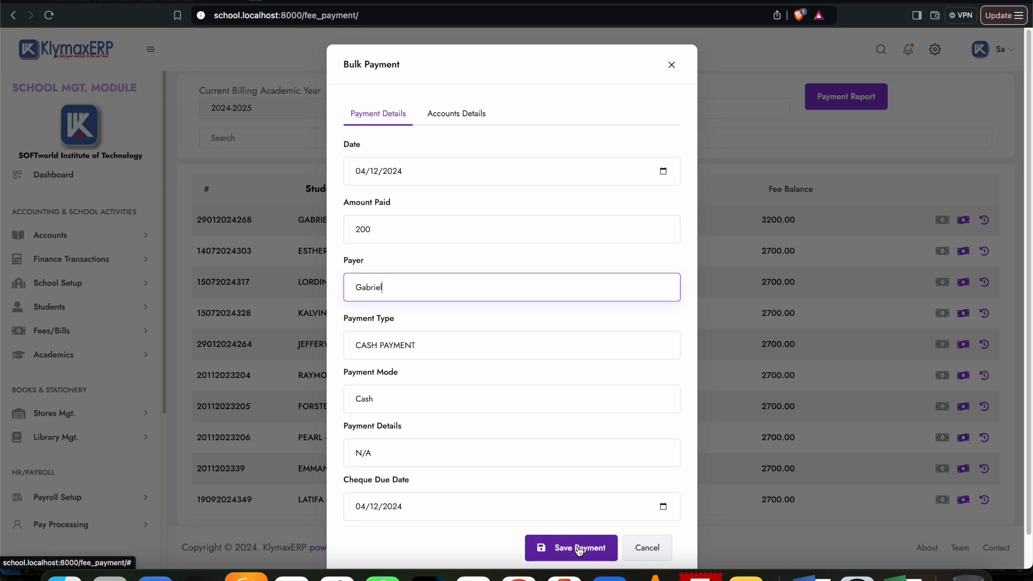
Step: Set the payment's debit account to Industrial Machinery and its credit account to Office Furniture
click(451, 111)
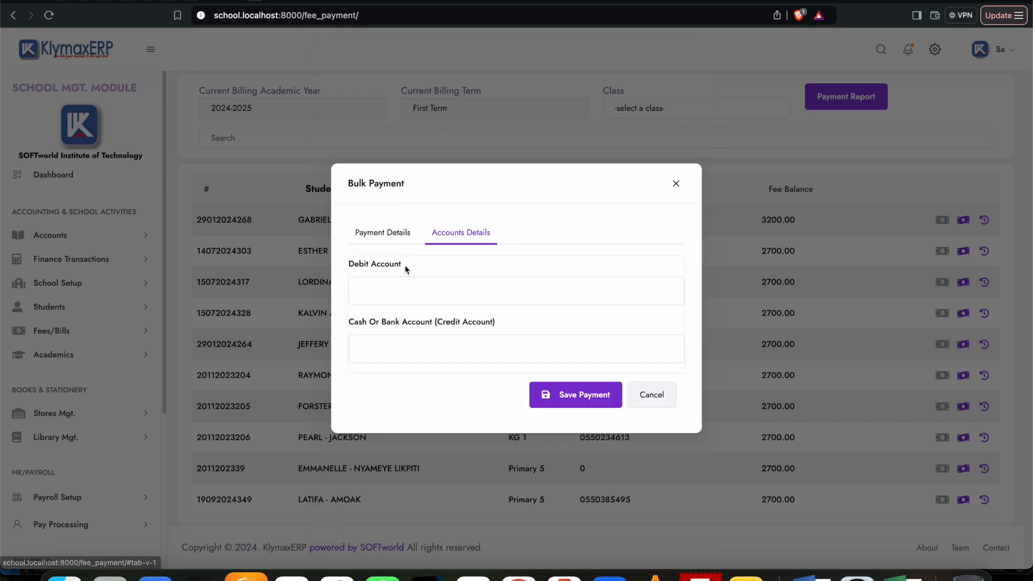
click(405, 286)
click(735, 171)
click(388, 351)
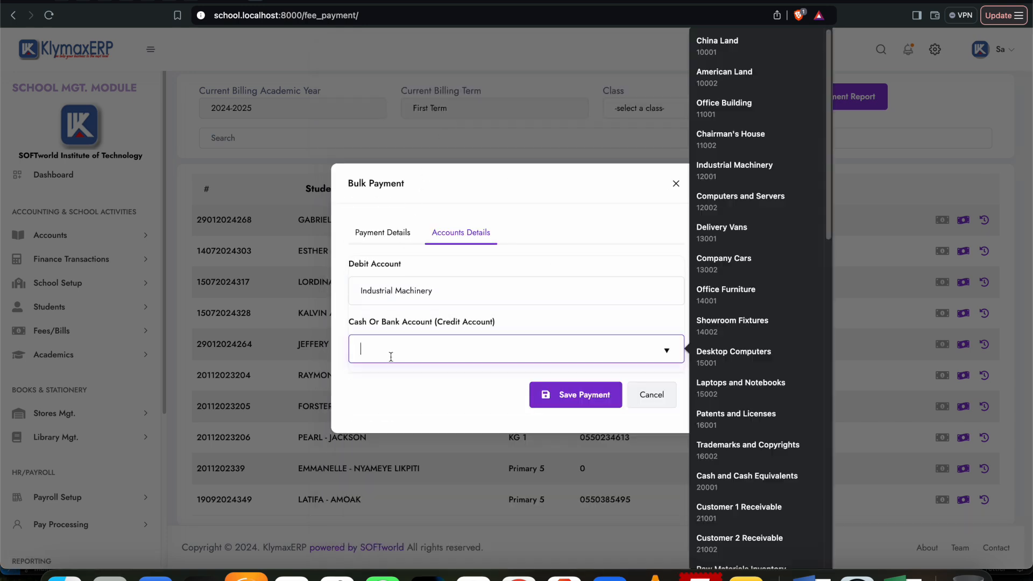
click(722, 296)
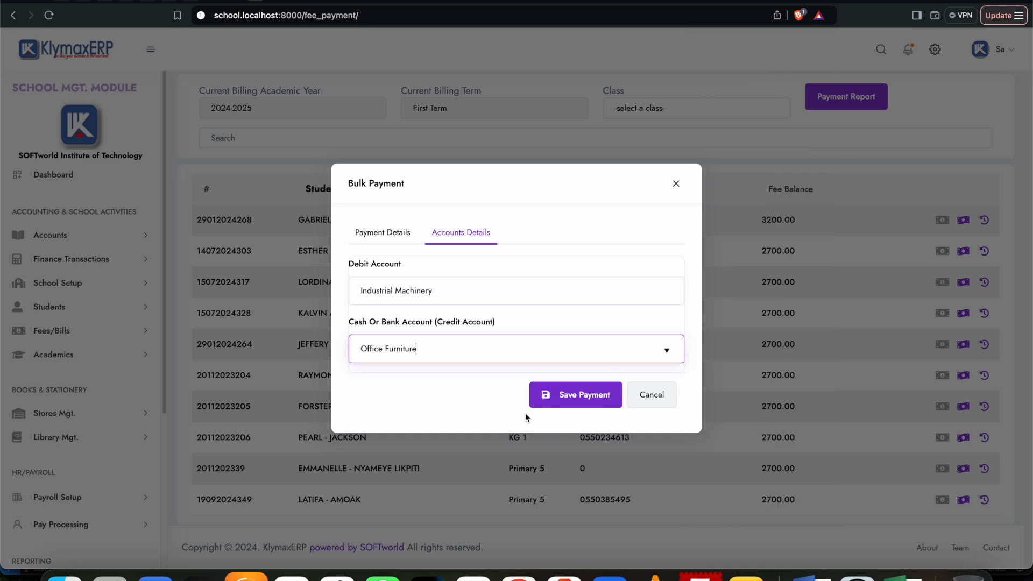
Step: Review the payment details, save the bulk payment and confirm it
click(403, 235)
scroll(548, 340, down, 1)
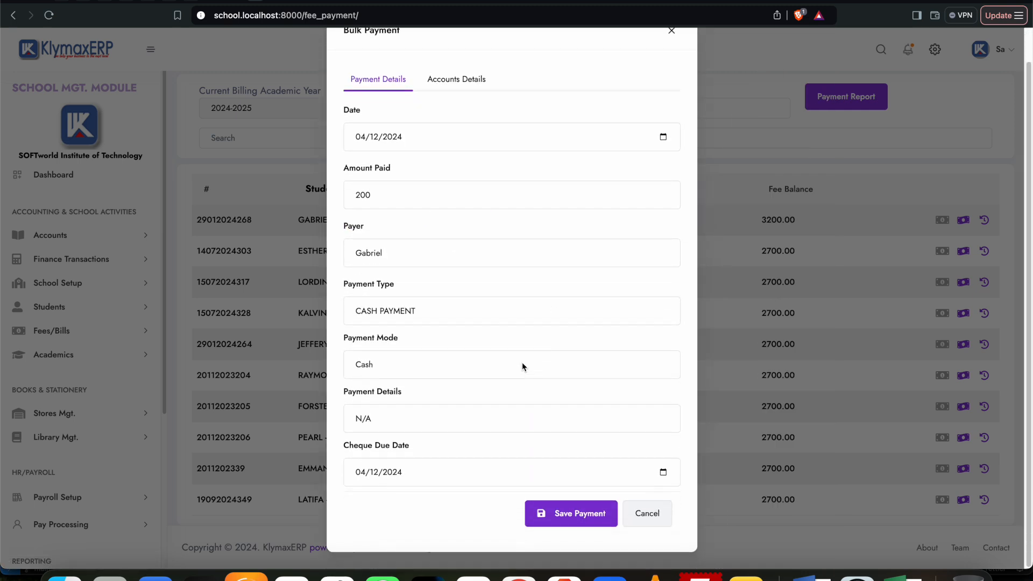
click(574, 514)
click(497, 382)
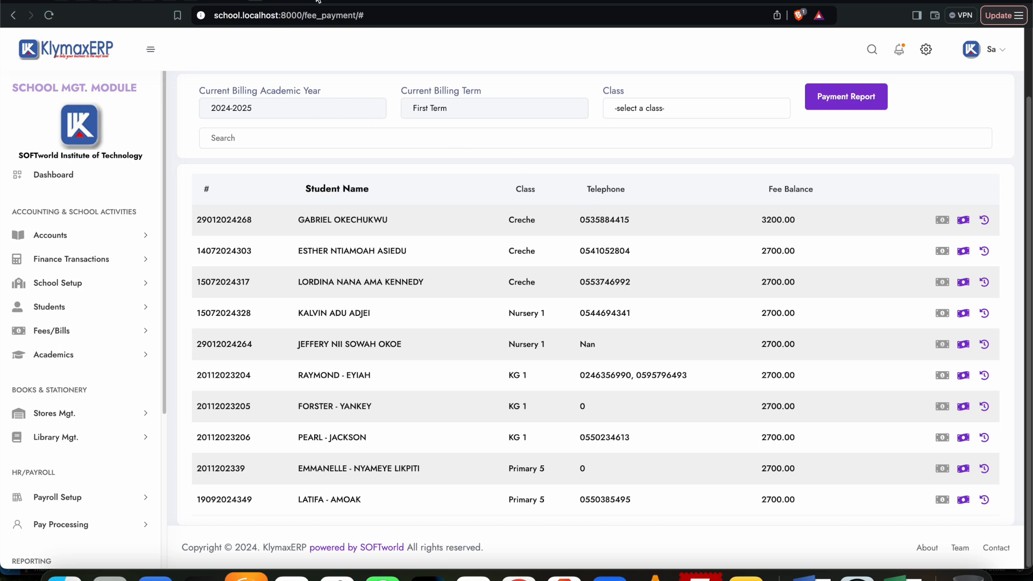
Step: Refresh the outstanding fee list and try to open the first student's payment history
click(48, 15)
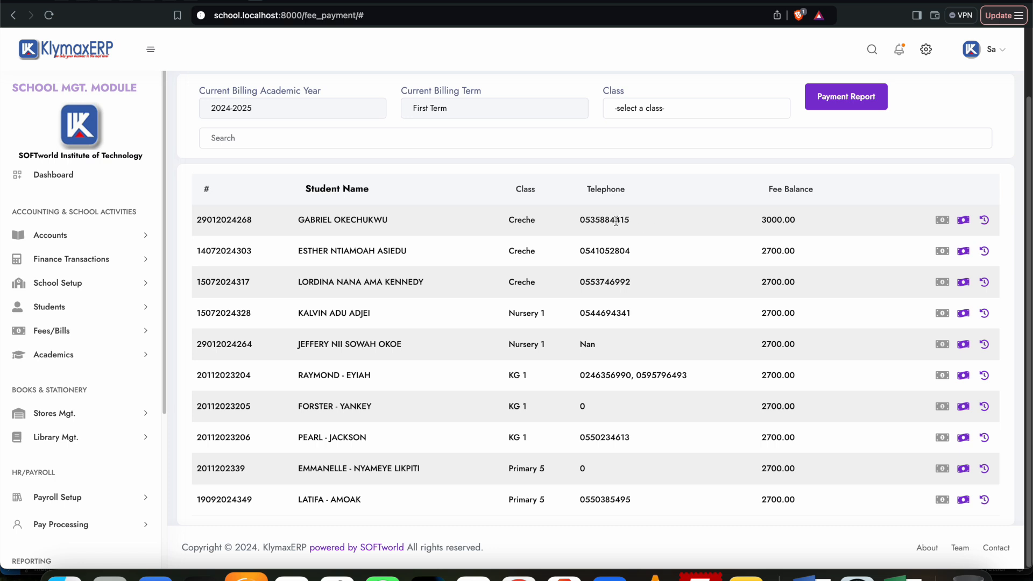
click(986, 222)
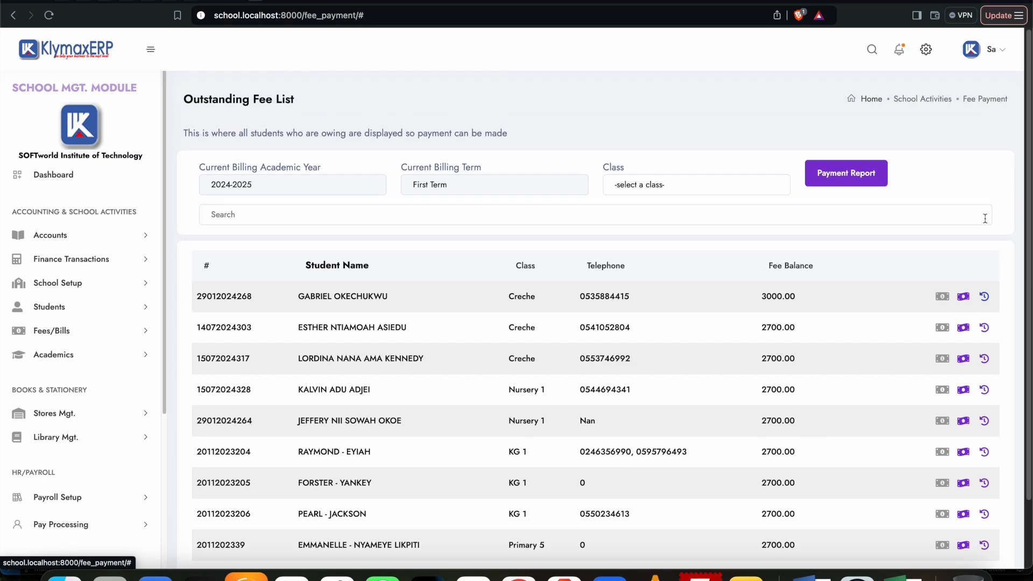
click(986, 299)
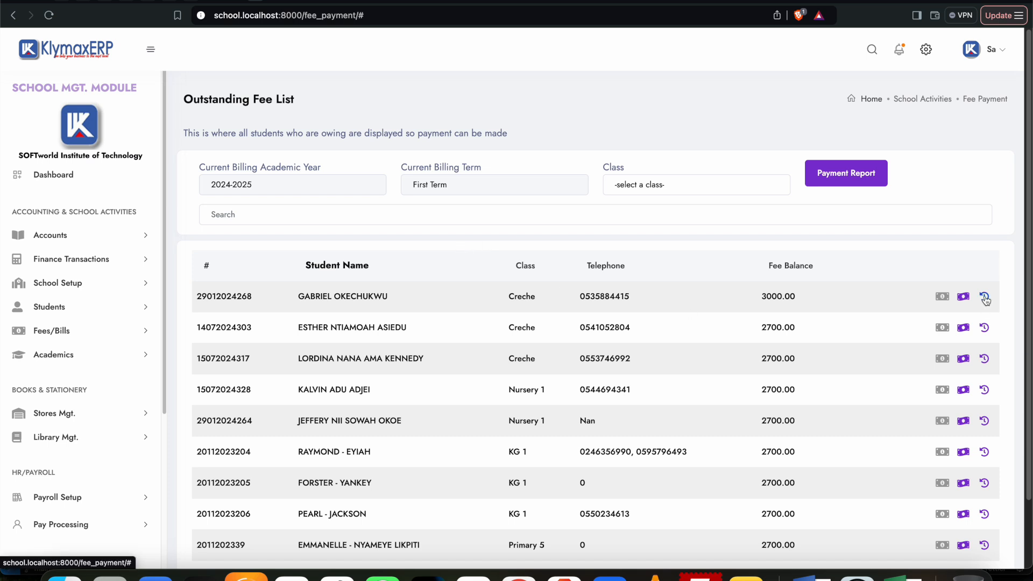
click(49, 15)
click(984, 296)
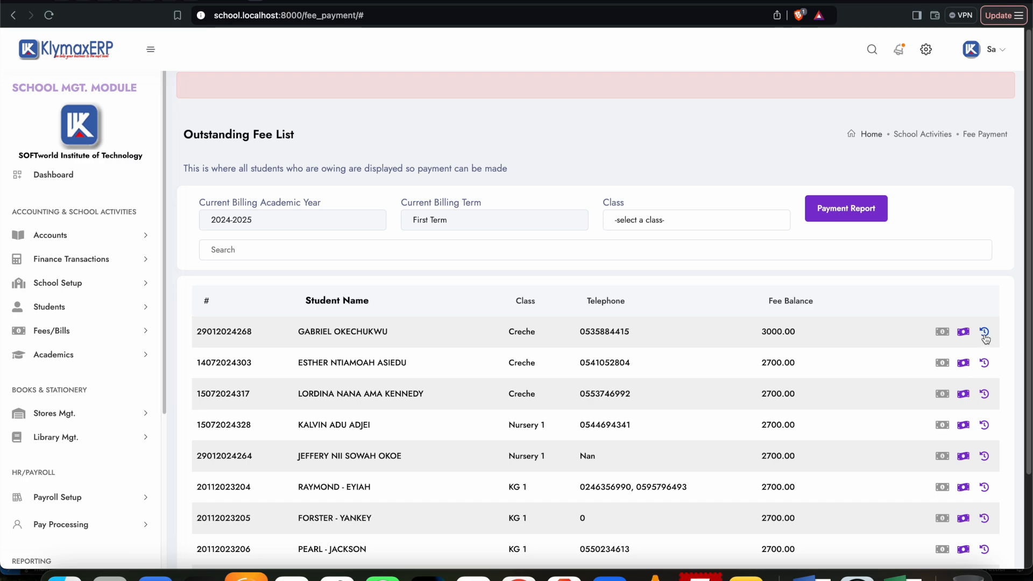
Step: Check the amount paid towards the Book Fee in the first student's itemized payments, and return to a refreshed outstanding fee list
click(963, 332)
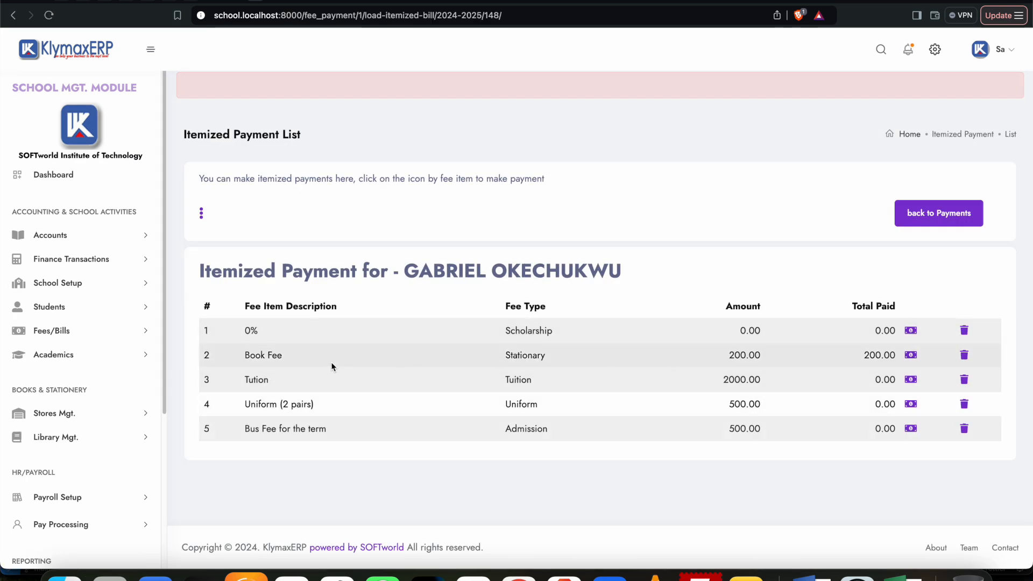
drag(863, 356, 889, 358)
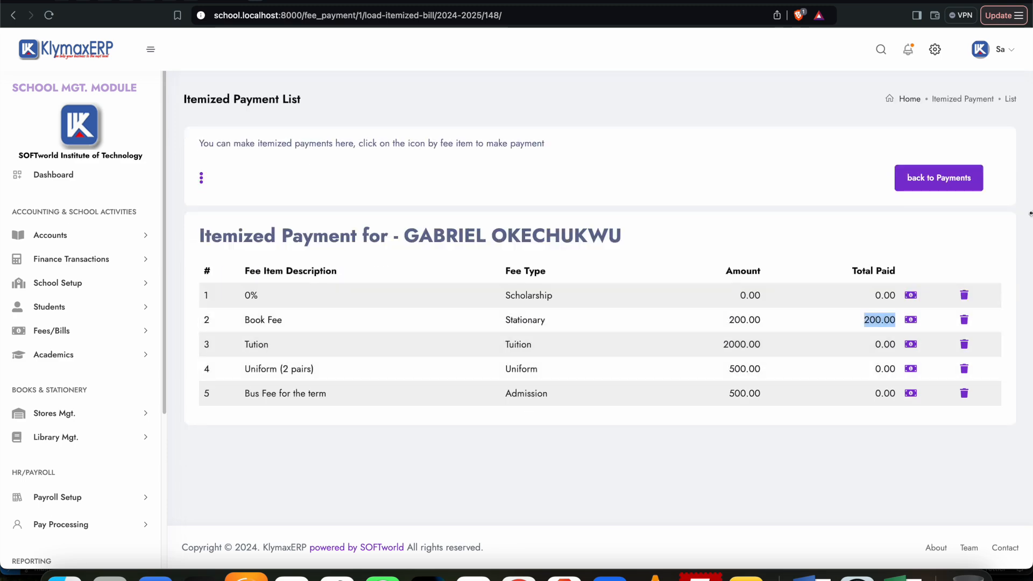
click(952, 183)
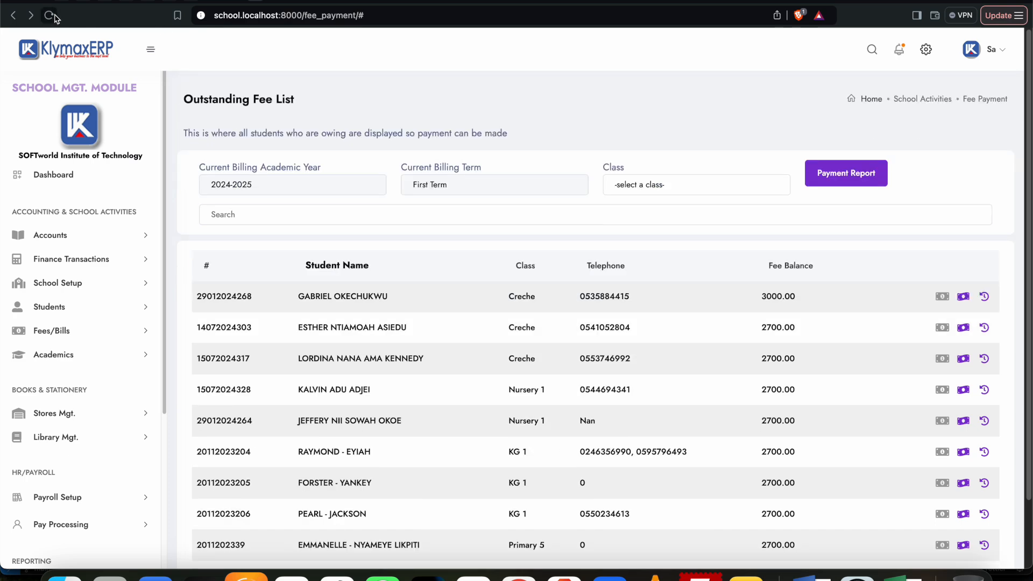
click(54, 17)
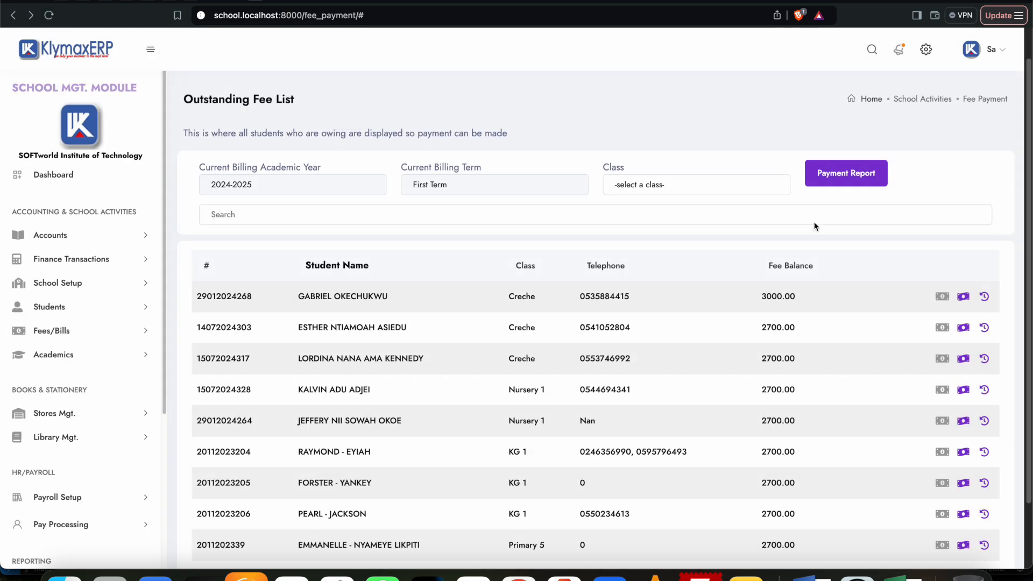